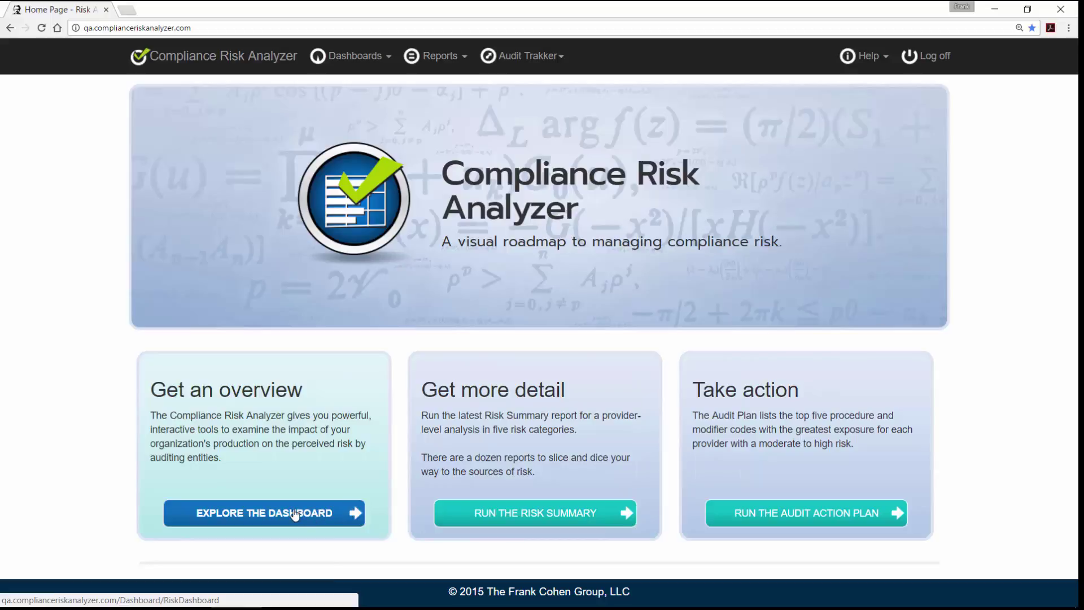
Open the interactive risk dashboard and scroll through the risk-category pie charts and counts.
{"action": "left_click", "coordinate": [295, 514]}
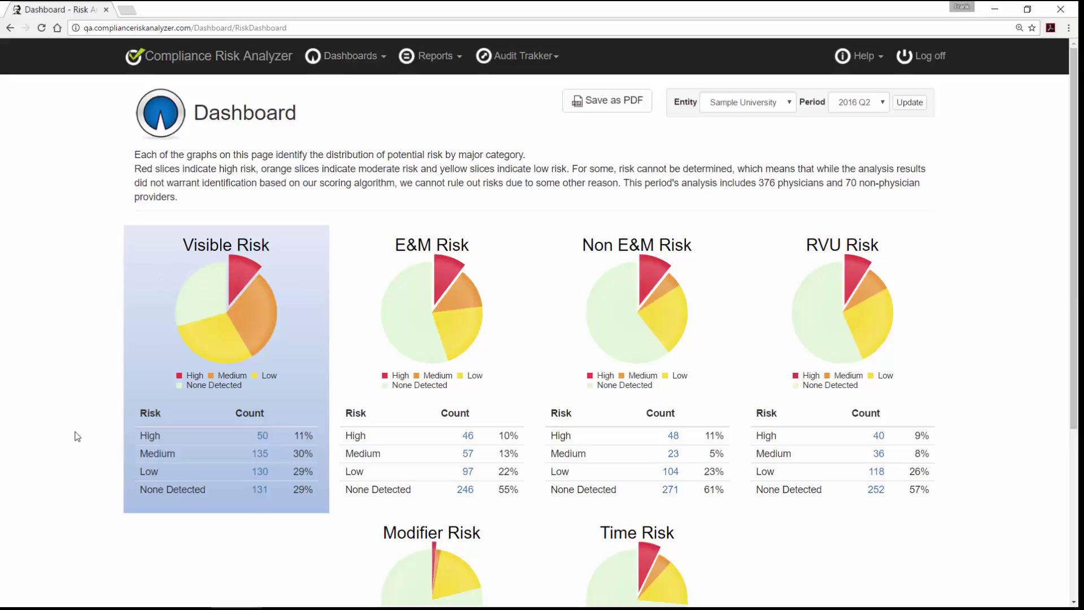
{"action": "scroll", "coordinate": [78, 436], "scroll_direction": "down", "scroll_amount": 2}
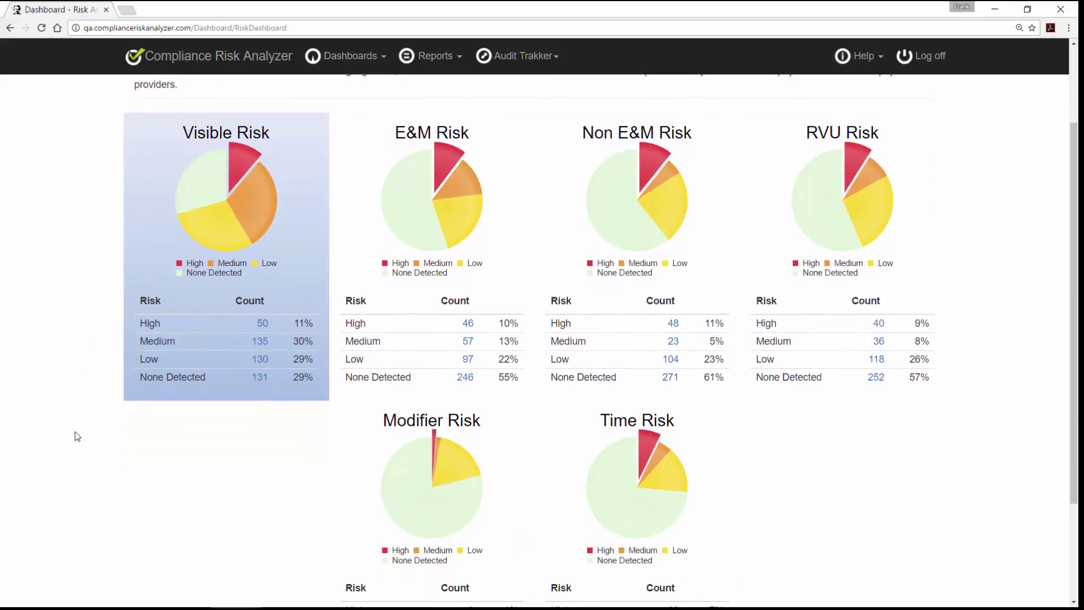
{"action": "scroll", "coordinate": [77, 437], "scroll_direction": "down", "scroll_amount": 1}
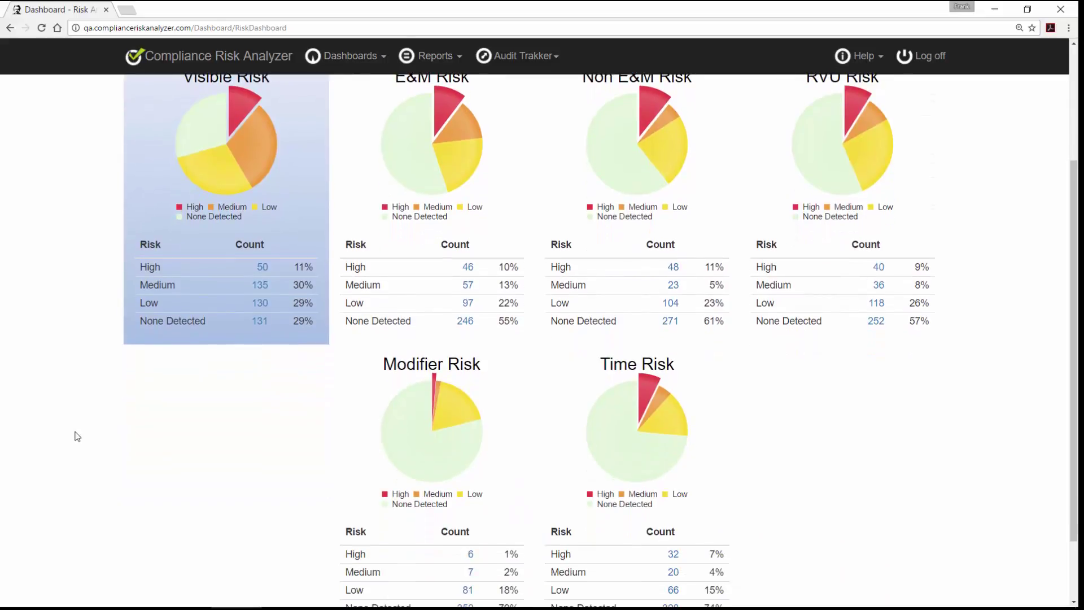
{"action": "scroll", "coordinate": [78, 437], "scroll_direction": "up", "scroll_amount": 1}
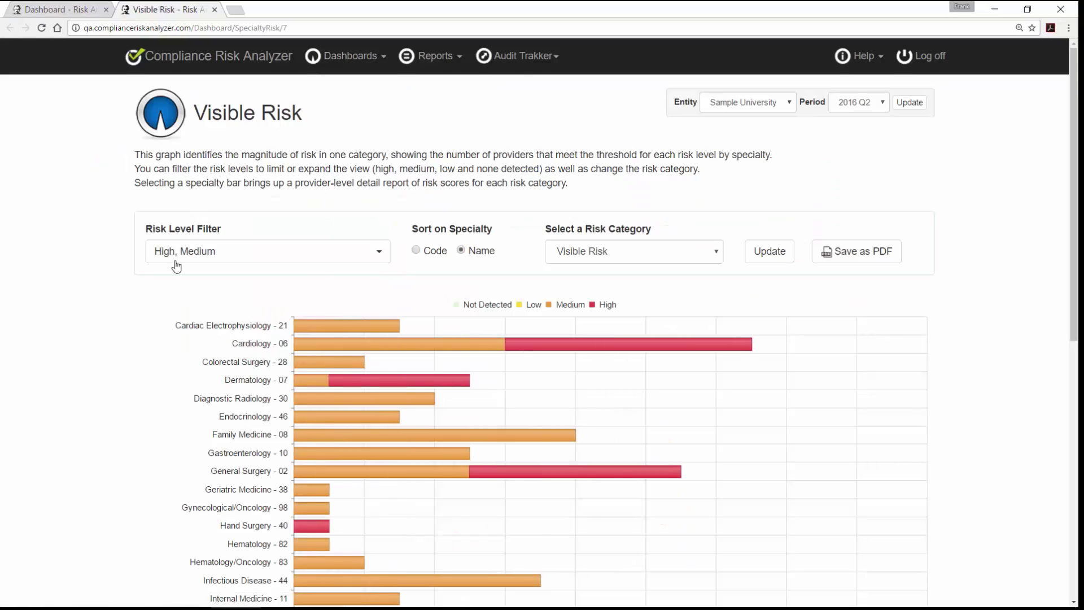
Bring up the Visible Risk chart and check the Risk Level Filter choices without changing them.
{"action": "scroll", "coordinate": [131, 366], "scroll_direction": "down", "scroll_amount": 2}
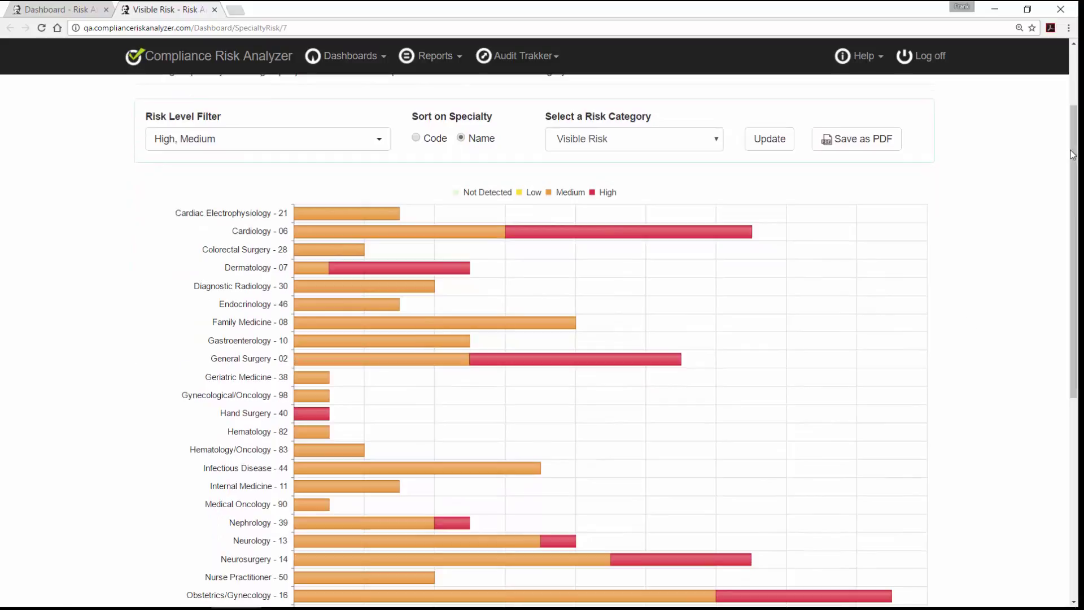
{"action": "left_click_drag", "start_coordinate": [1074, 108], "coordinate": [1067, 291]}
{"action": "scroll", "coordinate": [698, 104], "scroll_direction": "up", "scroll_amount": 5}
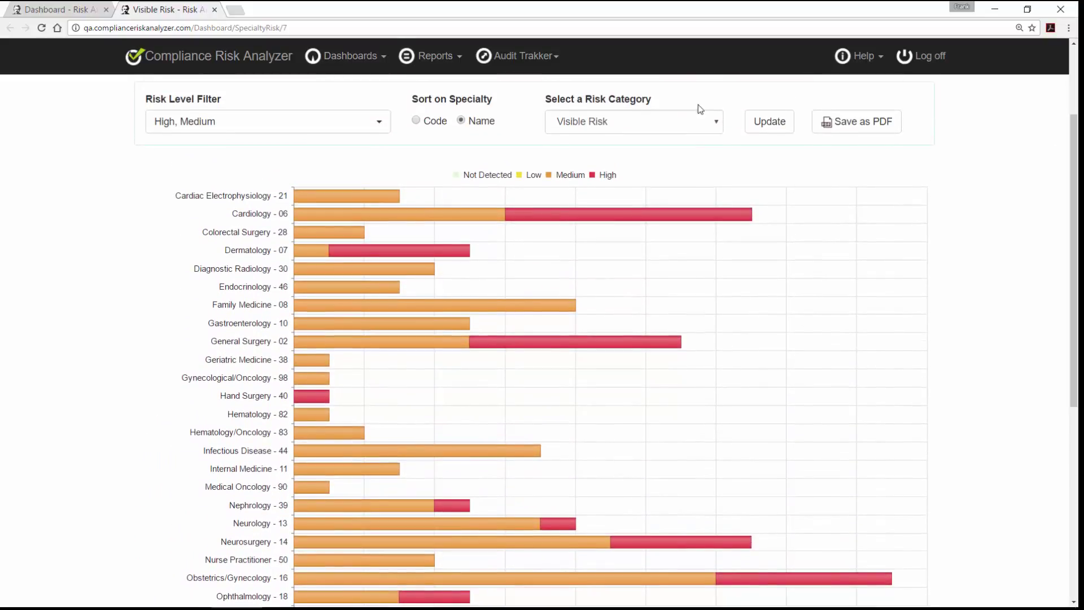
{"action": "left_click", "coordinate": [375, 125]}
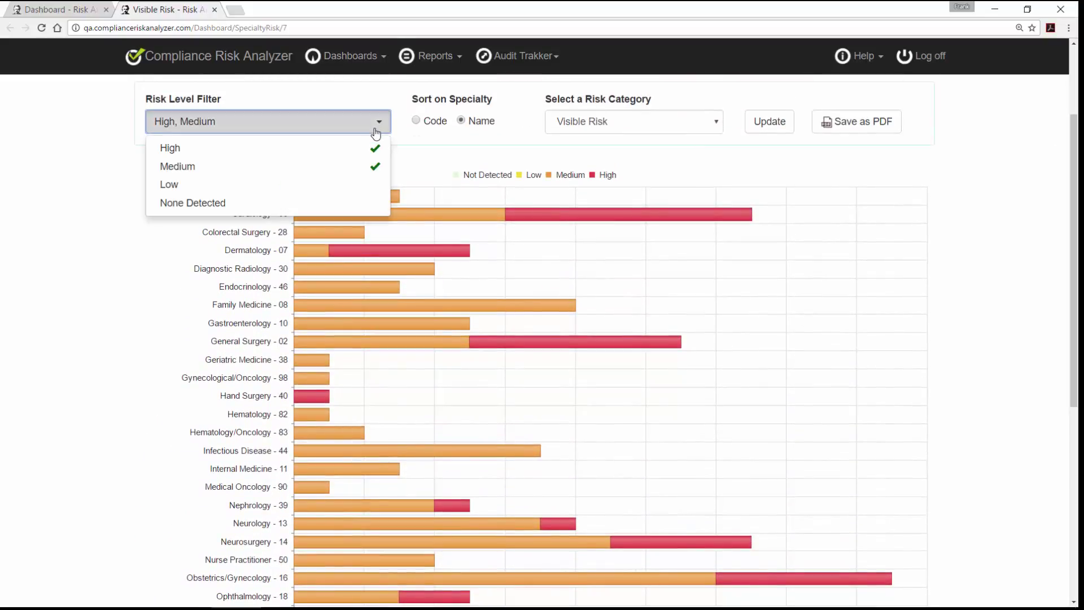
{"action": "left_click", "coordinate": [102, 261]}
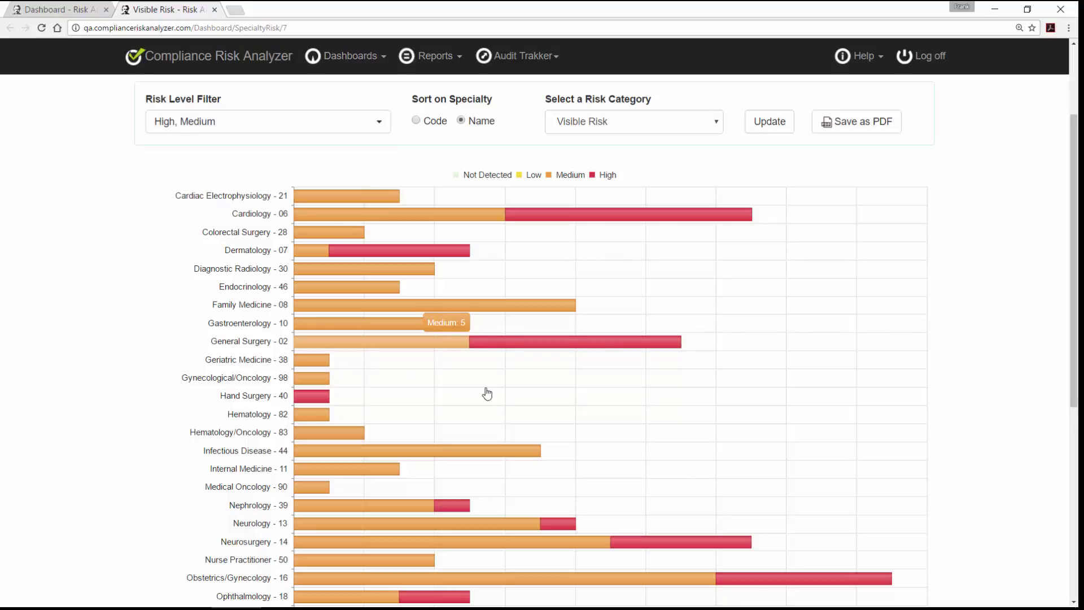
Drill into the high-risk red bar for Otolaryngology / Rhinology - 04.
{"action": "left_click_drag", "start_coordinate": [1076, 294], "coordinate": [1071, 352]}
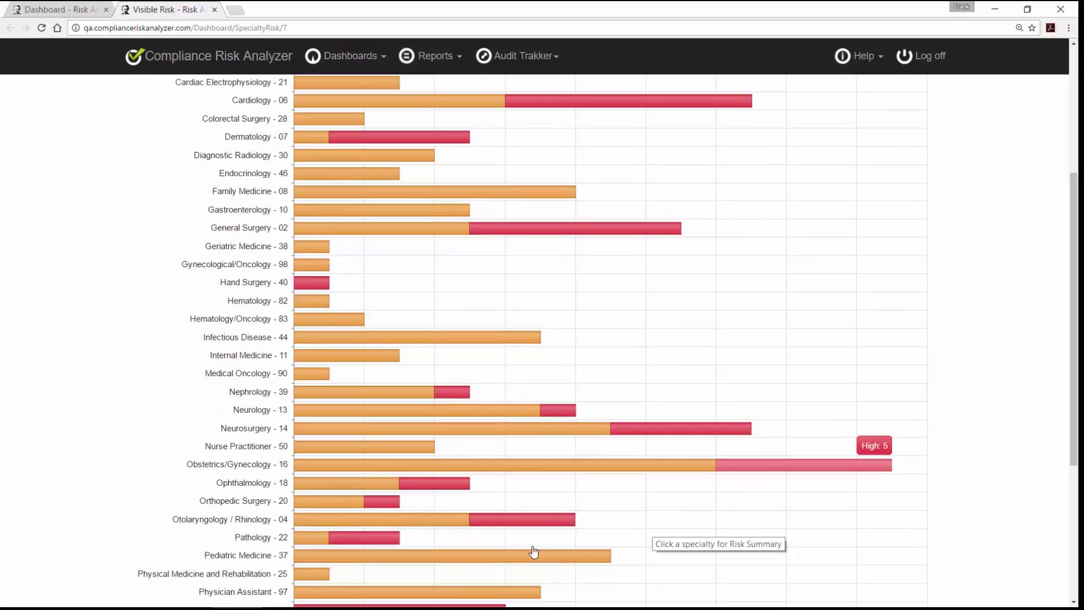
{"action": "mouse_move", "coordinate": [438, 526]}
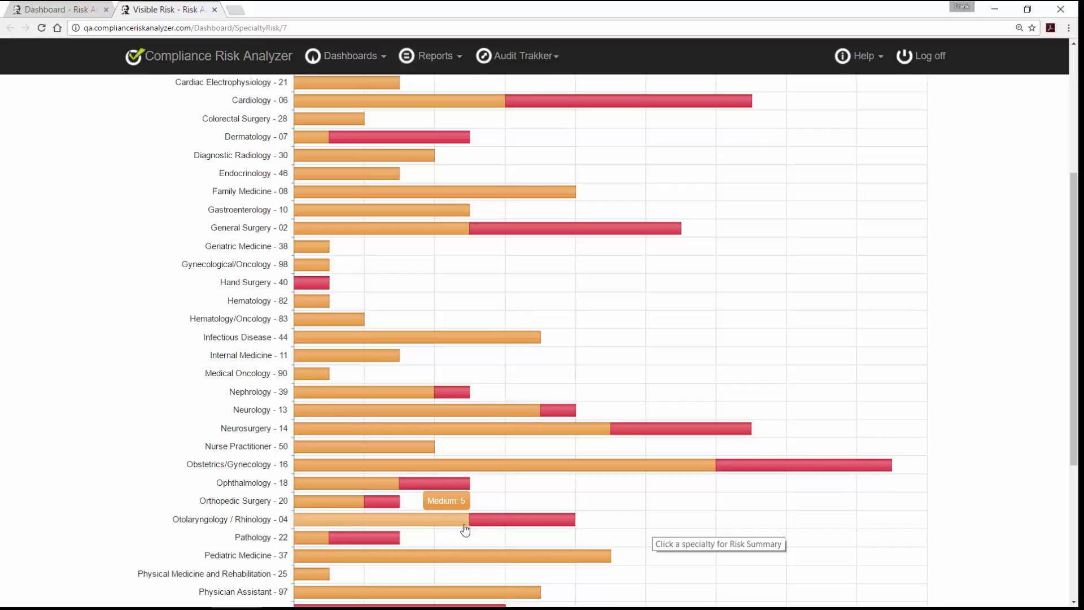
{"action": "mouse_move", "coordinate": [497, 526]}
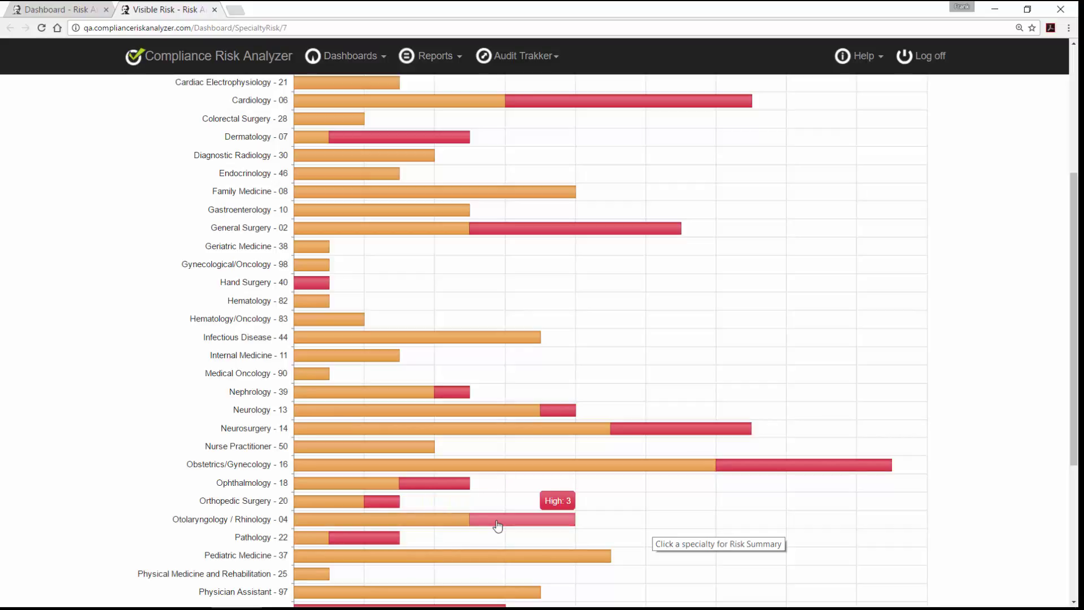
{"action": "left_click", "coordinate": [497, 525]}
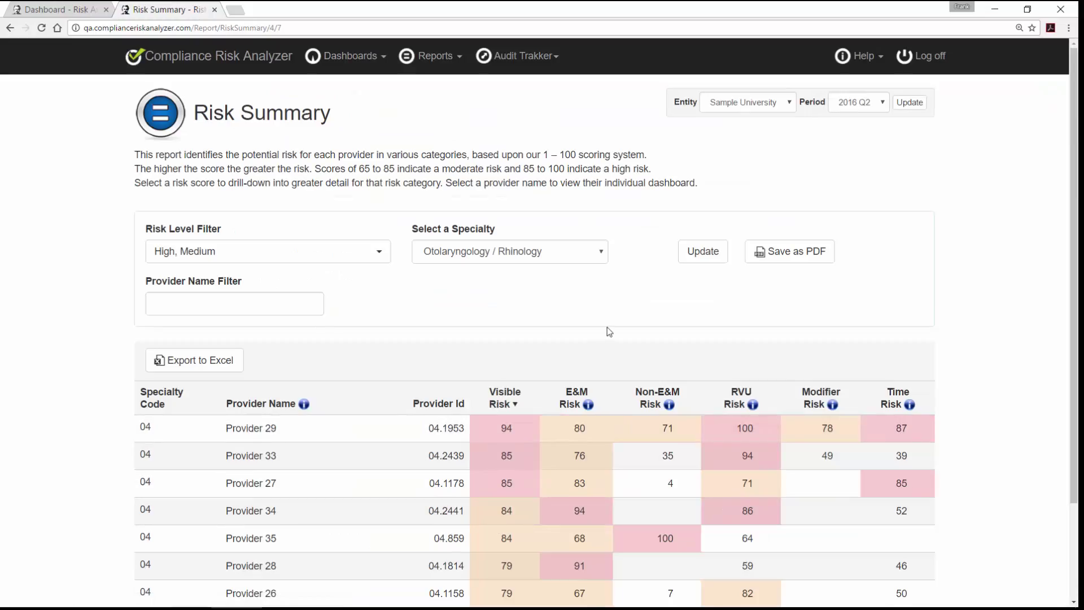
Set the Risk Summary specialty to All, update it, and open Provider 29's E&M Risk analysis.
{"action": "scroll", "coordinate": [607, 332], "scroll_direction": "down", "scroll_amount": 2}
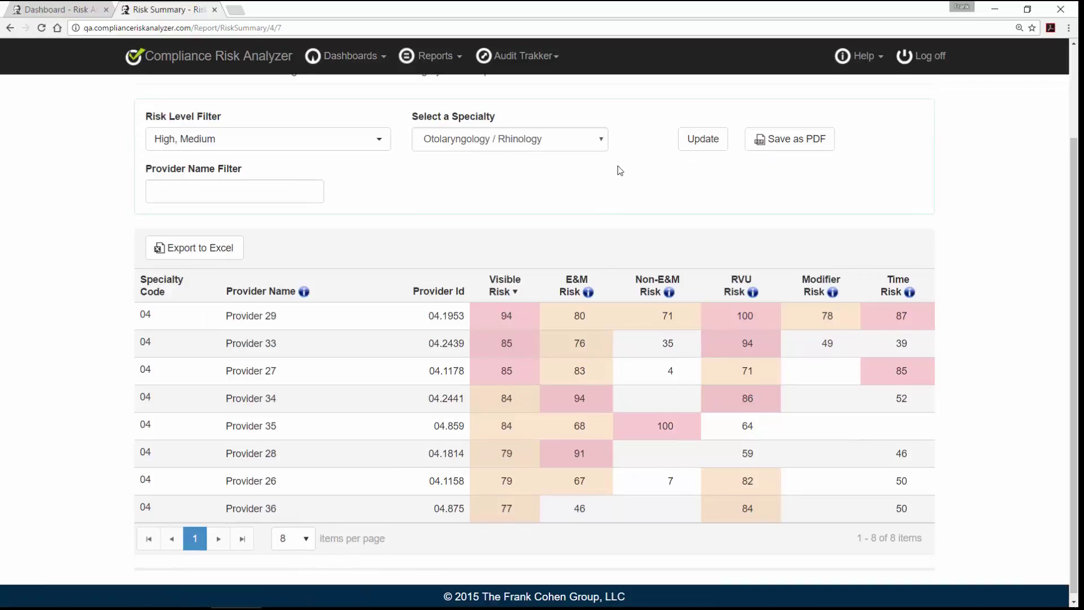
{"action": "left_click", "coordinate": [601, 139]}
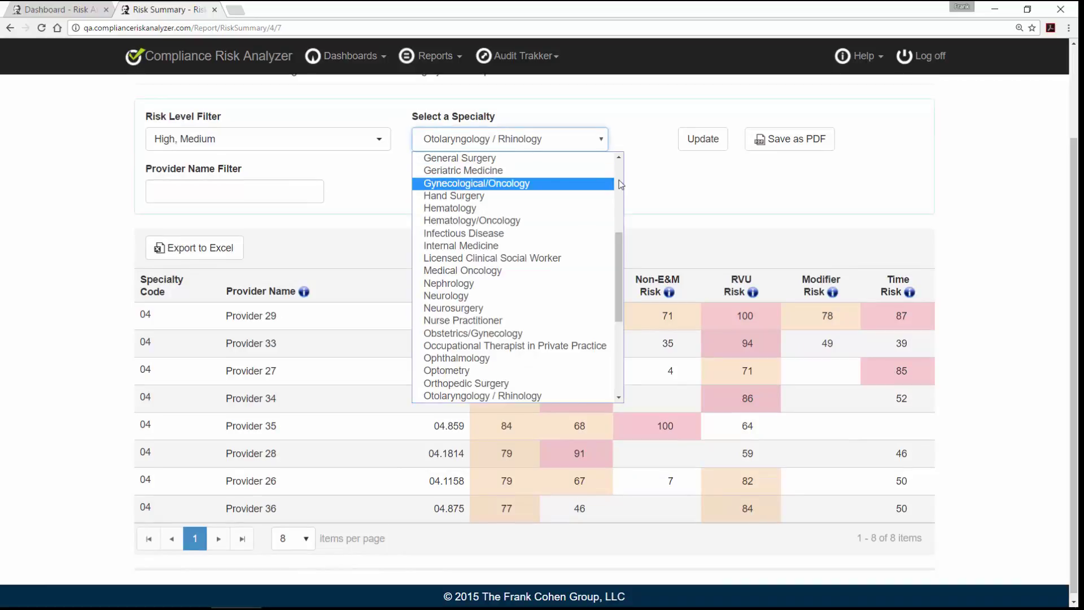
{"action": "scroll", "coordinate": [581, 175], "scroll_direction": "up", "scroll_amount": 4}
{"action": "left_click", "coordinate": [568, 157]}
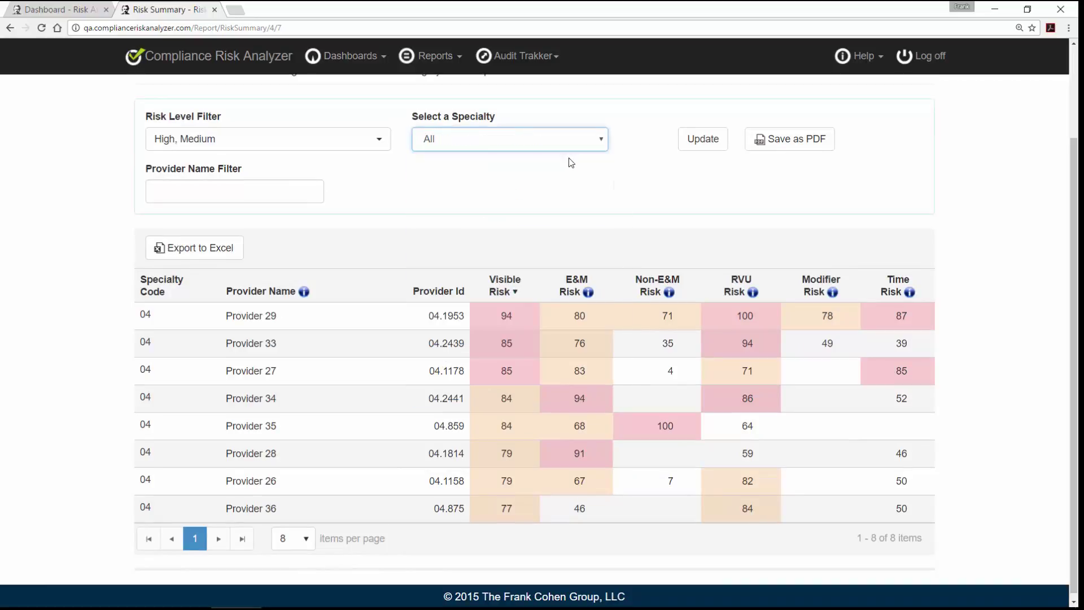
{"action": "left_click", "coordinate": [703, 144]}
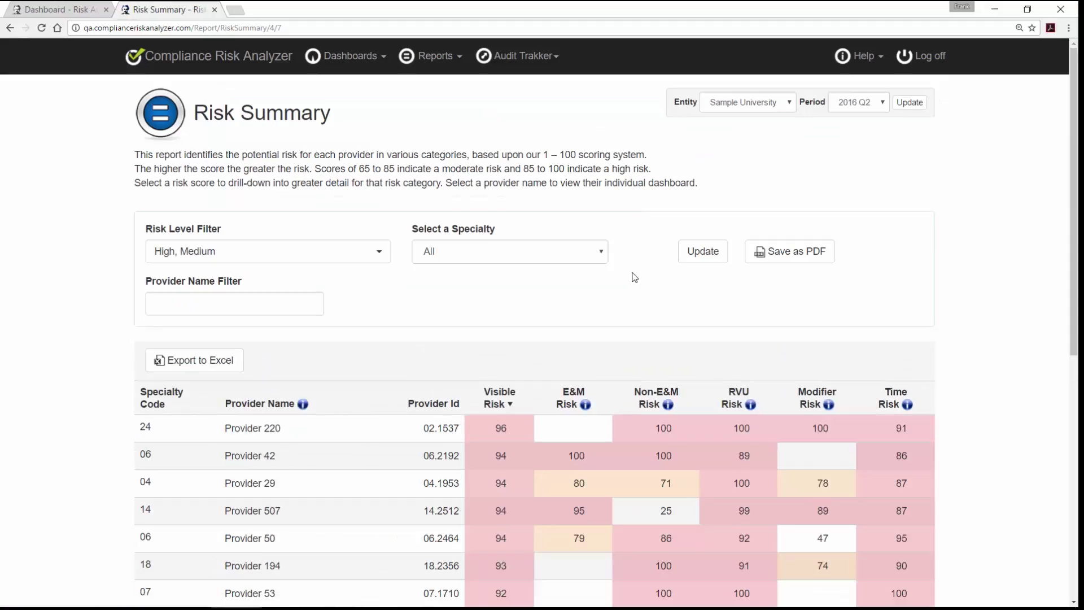
{"action": "scroll", "coordinate": [636, 281], "scroll_direction": "down", "scroll_amount": 2}
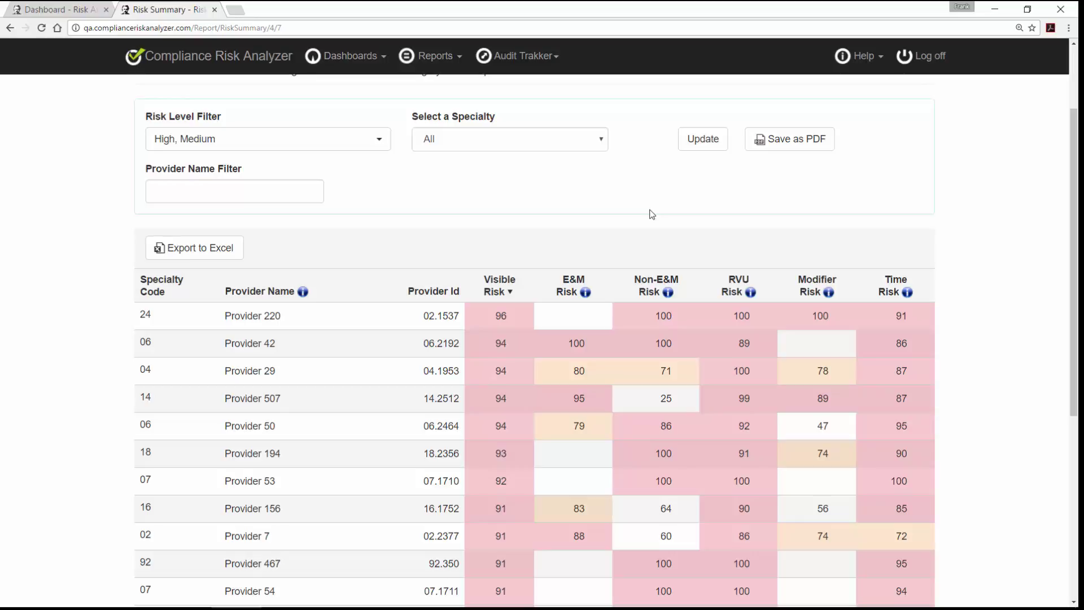
{"action": "left_click", "coordinate": [579, 374]}
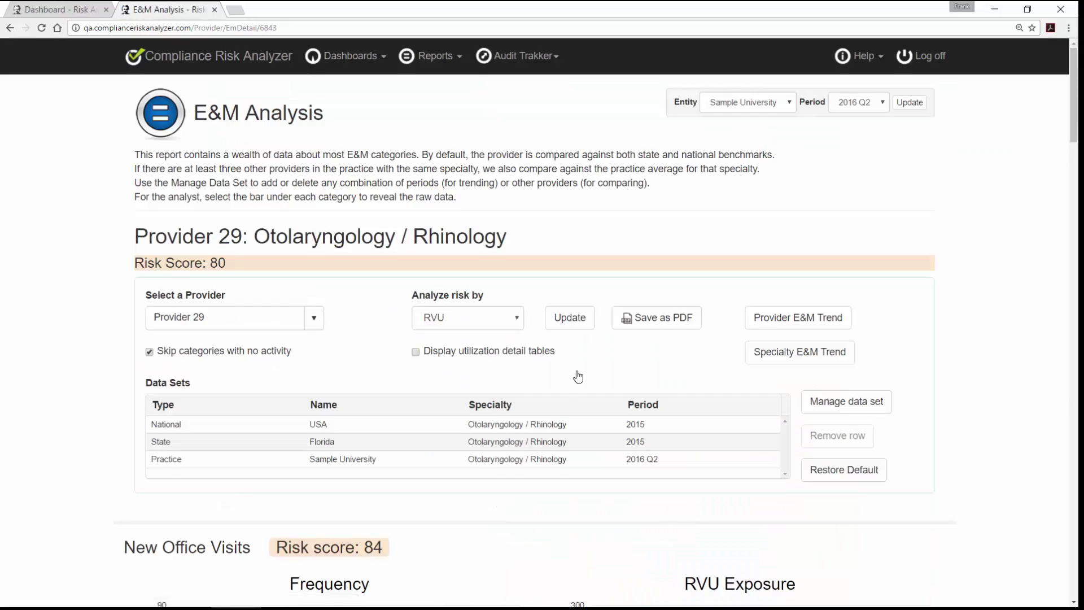
Expand Provider 29's New Office Visits data table for codes 99201–99205 and review it.
{"action": "scroll", "coordinate": [577, 370], "scroll_direction": "down", "scroll_amount": 3}
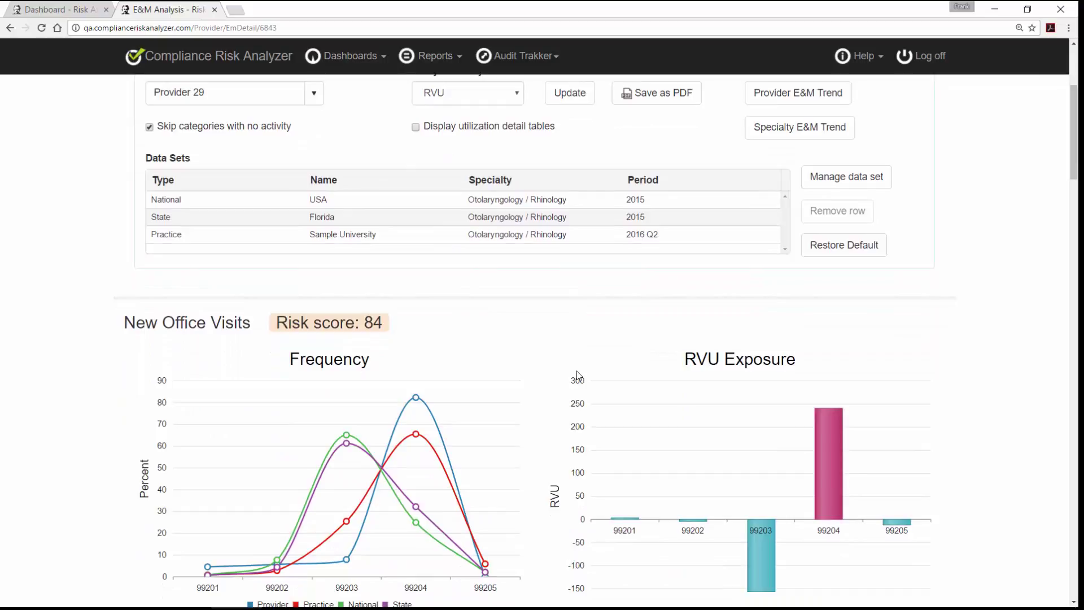
{"action": "scroll", "coordinate": [577, 374], "scroll_direction": "down", "scroll_amount": 1}
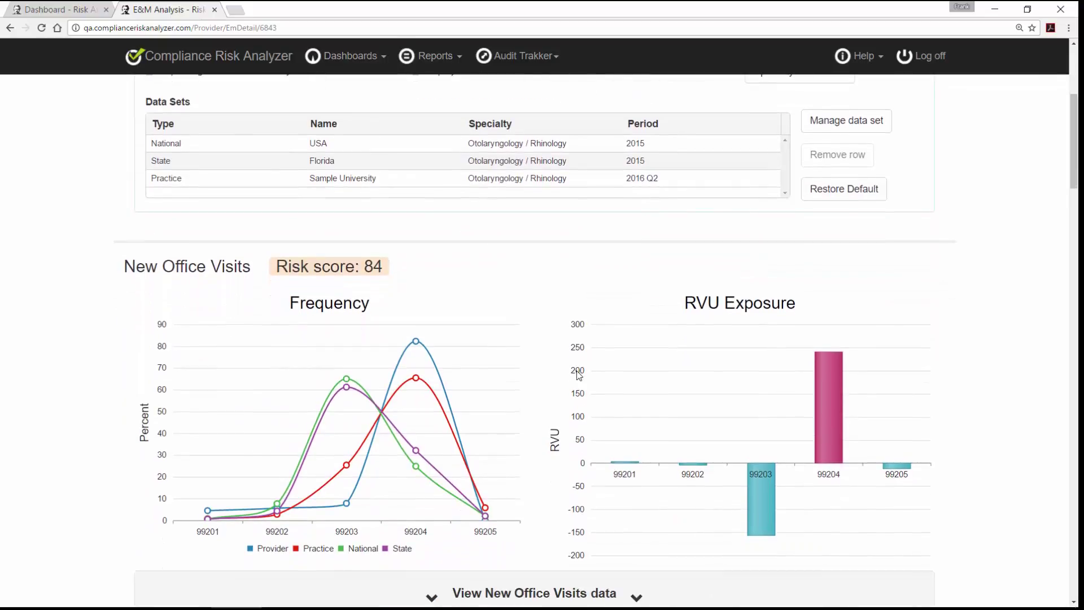
{"action": "scroll", "coordinate": [578, 375], "scroll_direction": "down", "scroll_amount": 1}
{"action": "scroll", "coordinate": [465, 480], "scroll_direction": "down", "scroll_amount": 1}
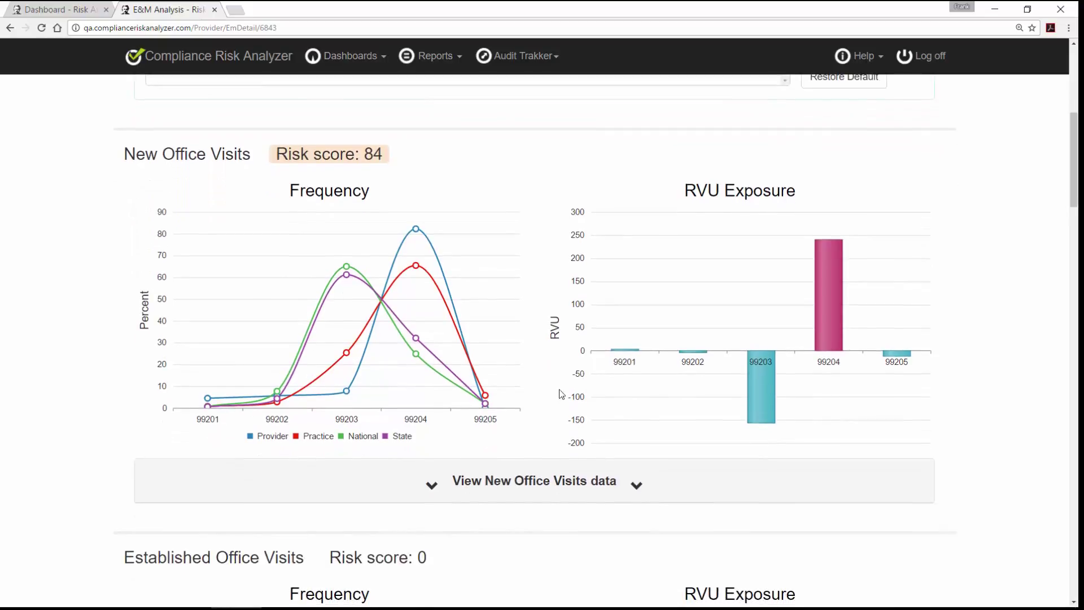
{"action": "left_click", "coordinate": [438, 484]}
{"action": "scroll", "coordinate": [472, 488], "scroll_direction": "down", "scroll_amount": 1}
{"action": "scroll", "coordinate": [472, 489], "scroll_direction": "down", "scroll_amount": 1}
{"action": "scroll", "coordinate": [473, 487], "scroll_direction": "down", "scroll_amount": 1}
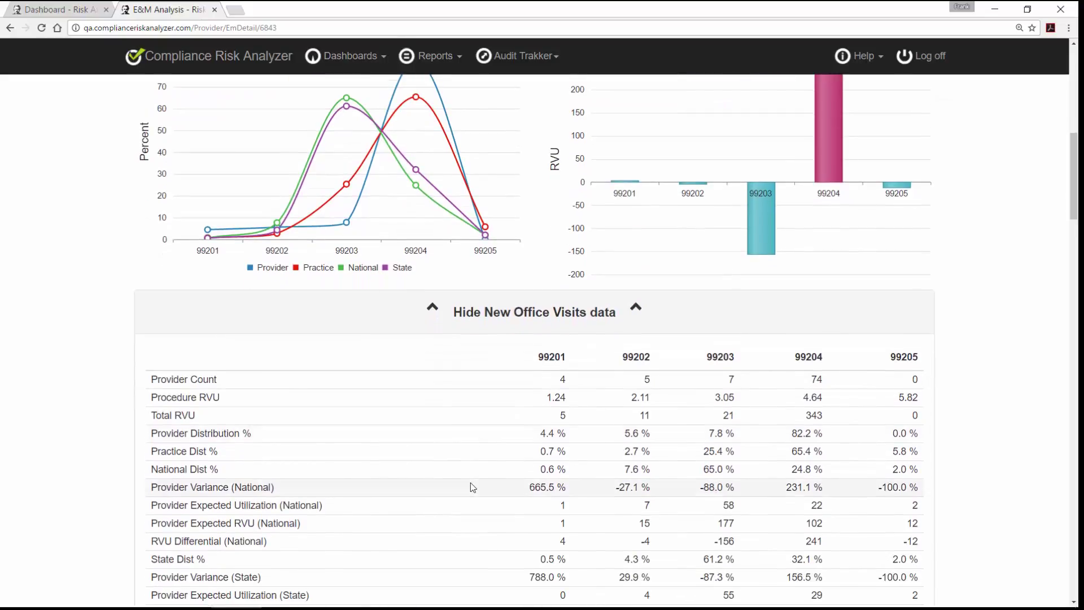
{"action": "scroll", "coordinate": [473, 487], "scroll_direction": "down", "scroll_amount": 1}
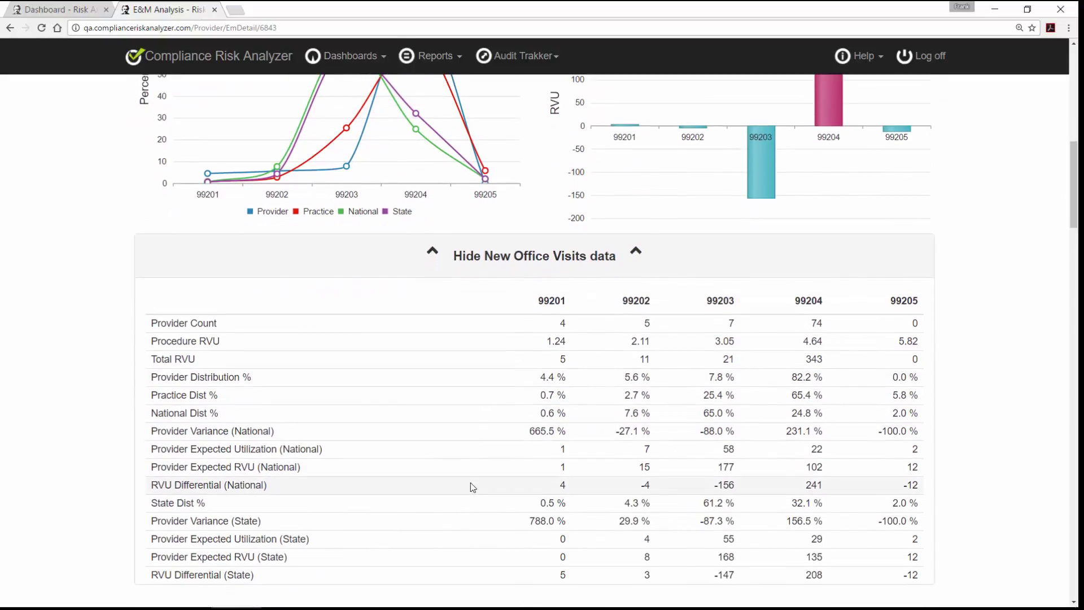
{"action": "scroll", "coordinate": [473, 487], "scroll_direction": "up", "scroll_amount": 3}
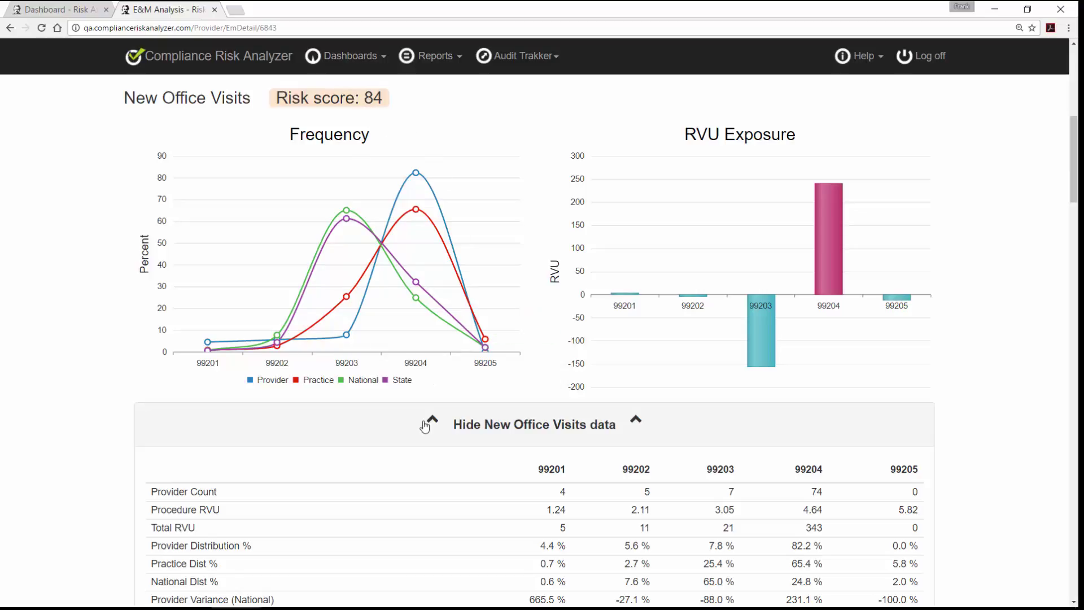
Collapse the New Office Visits table and toggle the State, National and Practice frequency lines.
{"action": "left_click", "coordinate": [425, 427]}
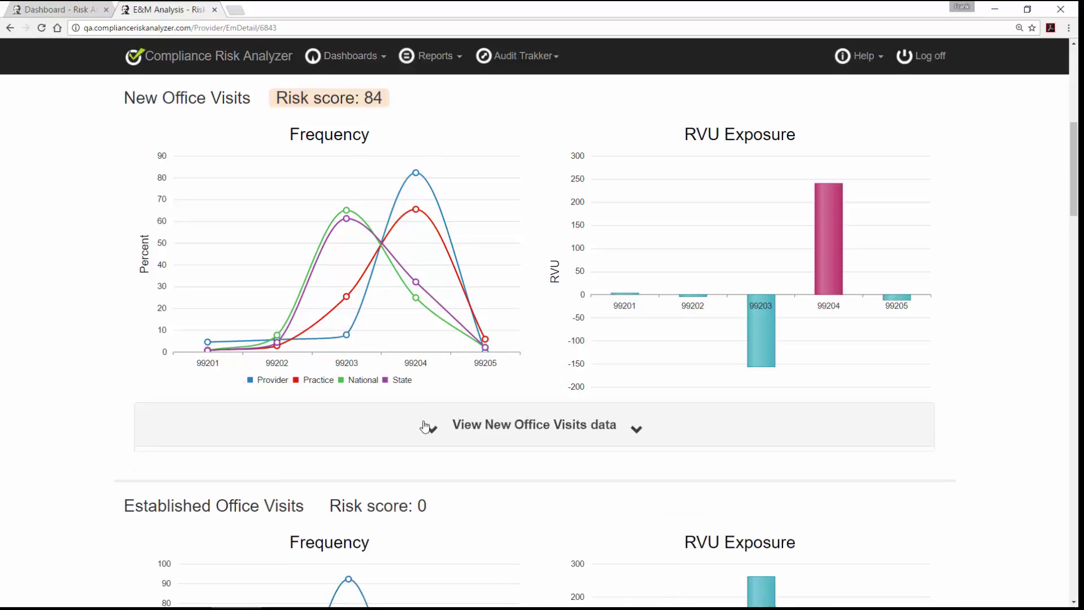
{"action": "left_click", "coordinate": [398, 380]}
{"action": "left_click", "coordinate": [365, 380]}
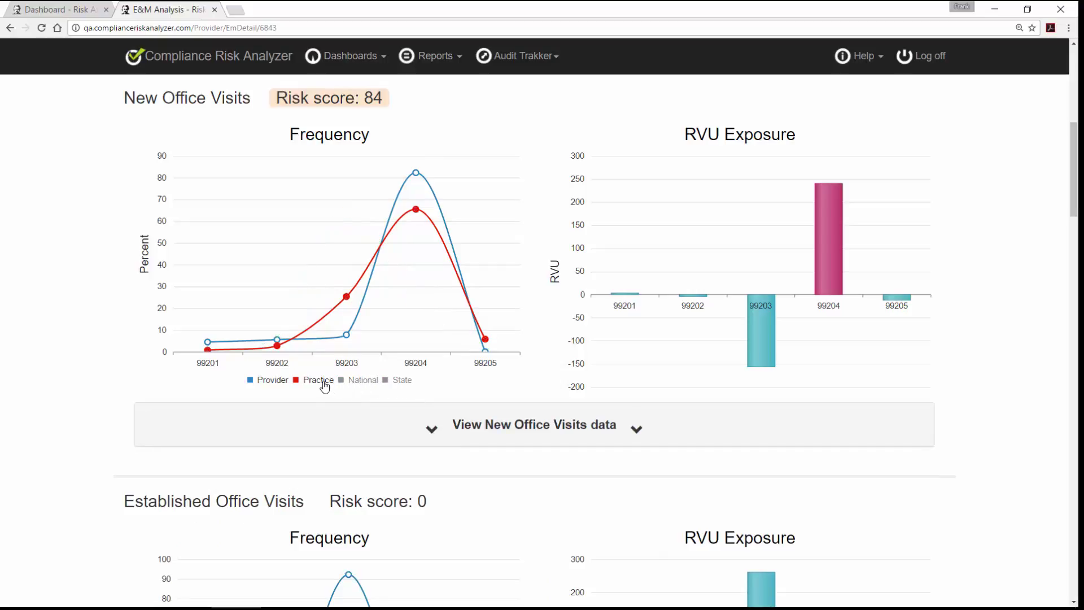
{"action": "left_click", "coordinate": [328, 380]}
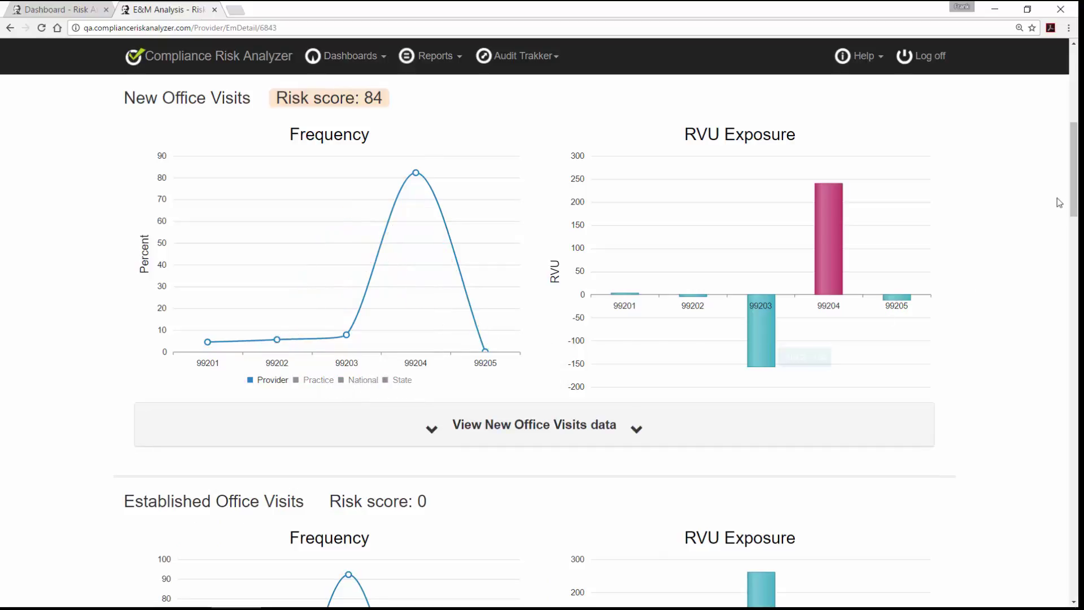
{"action": "left_click_drag", "start_coordinate": [1075, 200], "coordinate": [1074, 195]}
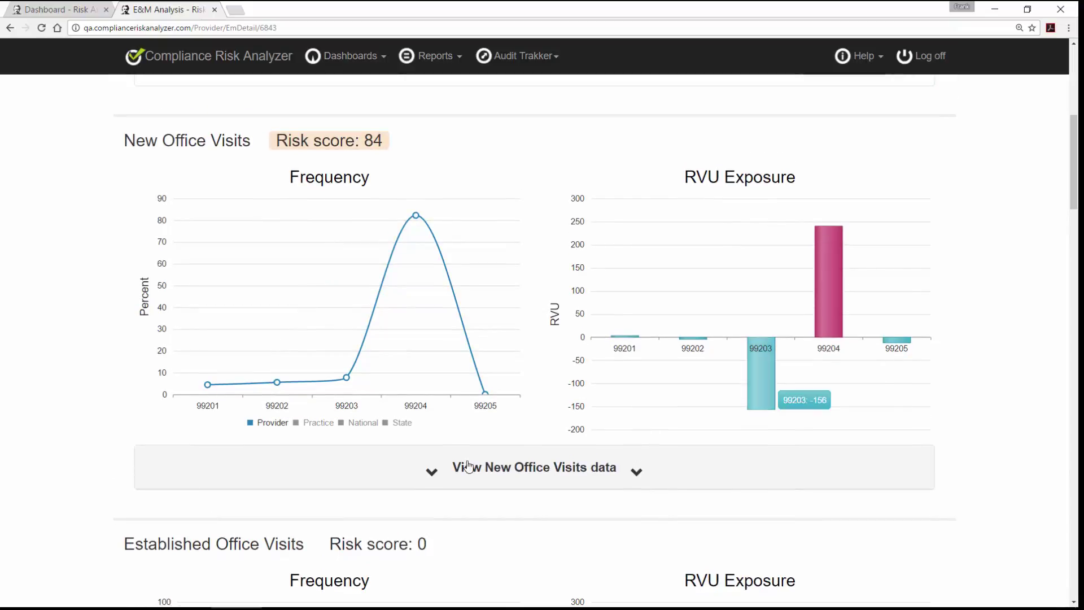
{"action": "left_click", "coordinate": [403, 425]}
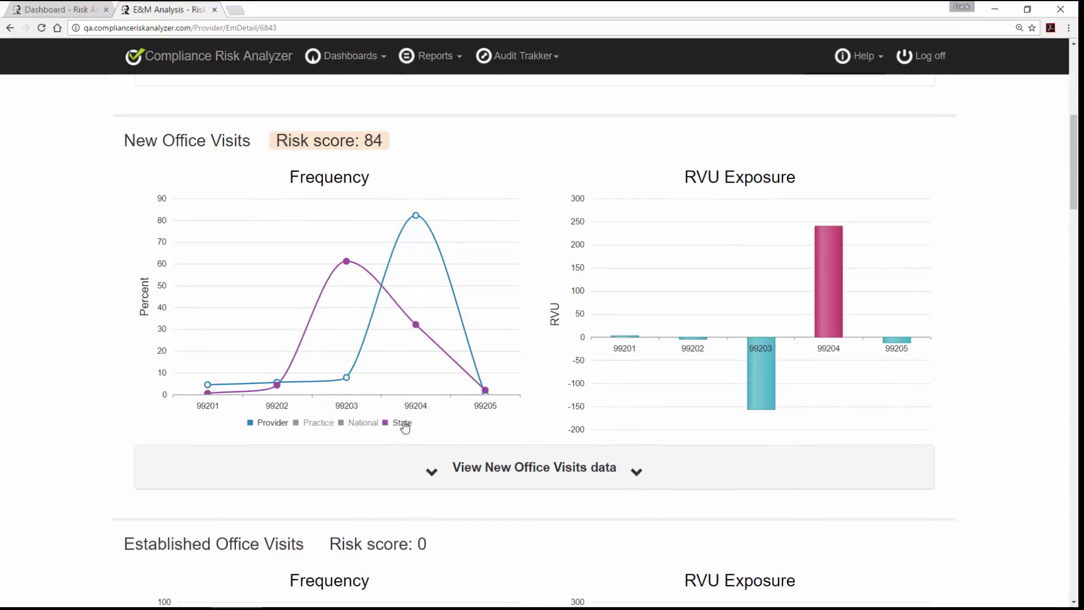
{"action": "left_click", "coordinate": [364, 427]}
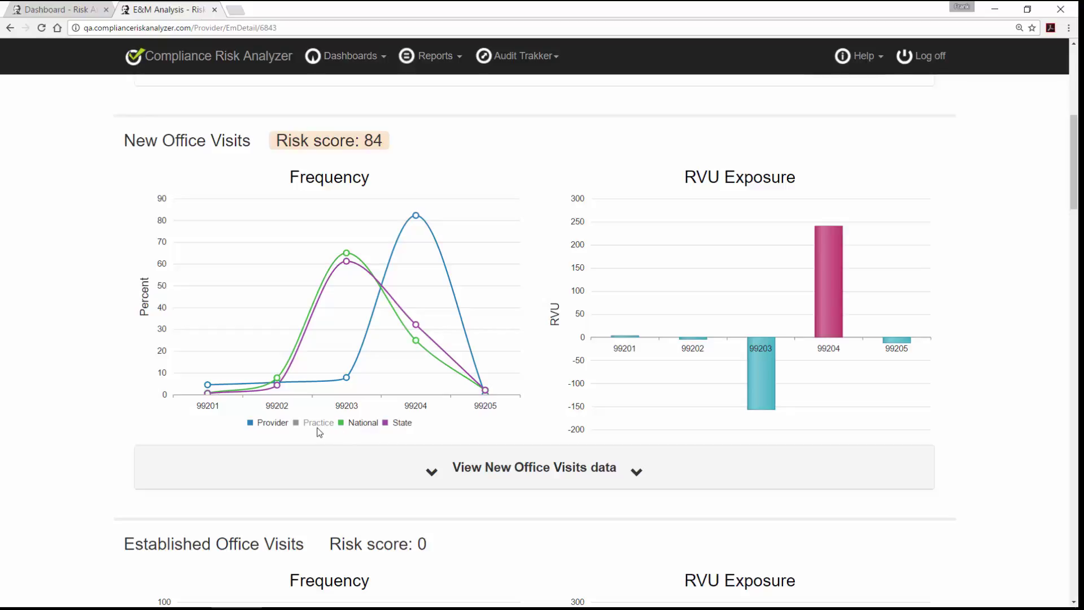
Cycle the Frequency chart curves until Provider, Practice, National and State all show.
{"action": "left_click", "coordinate": [358, 424]}
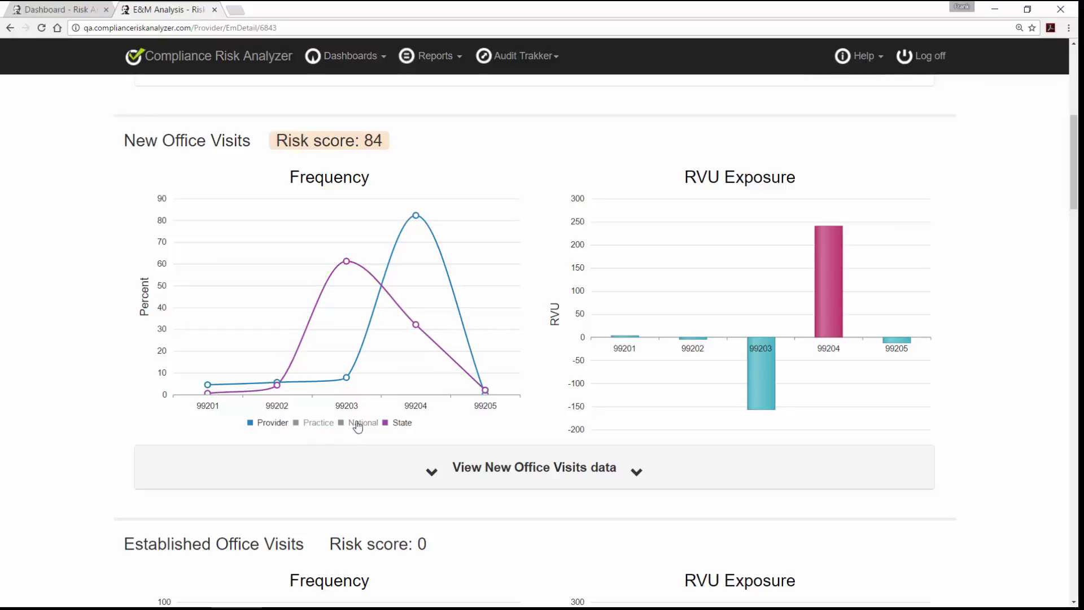
{"action": "left_click", "coordinate": [395, 424]}
{"action": "left_click", "coordinate": [319, 428]}
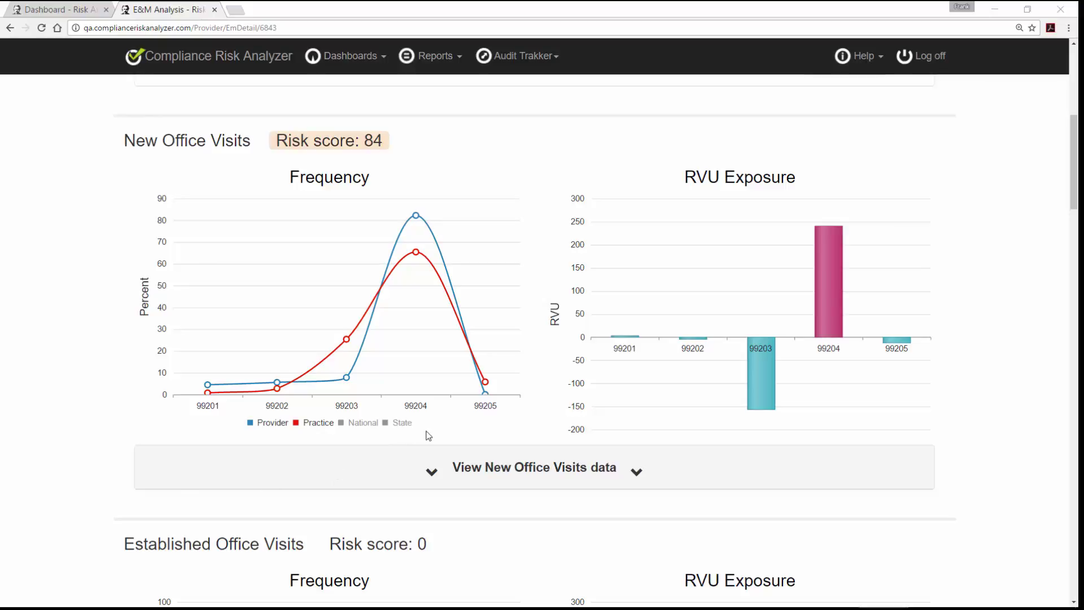
{"action": "left_click", "coordinate": [403, 424]}
{"action": "left_click", "coordinate": [364, 427]}
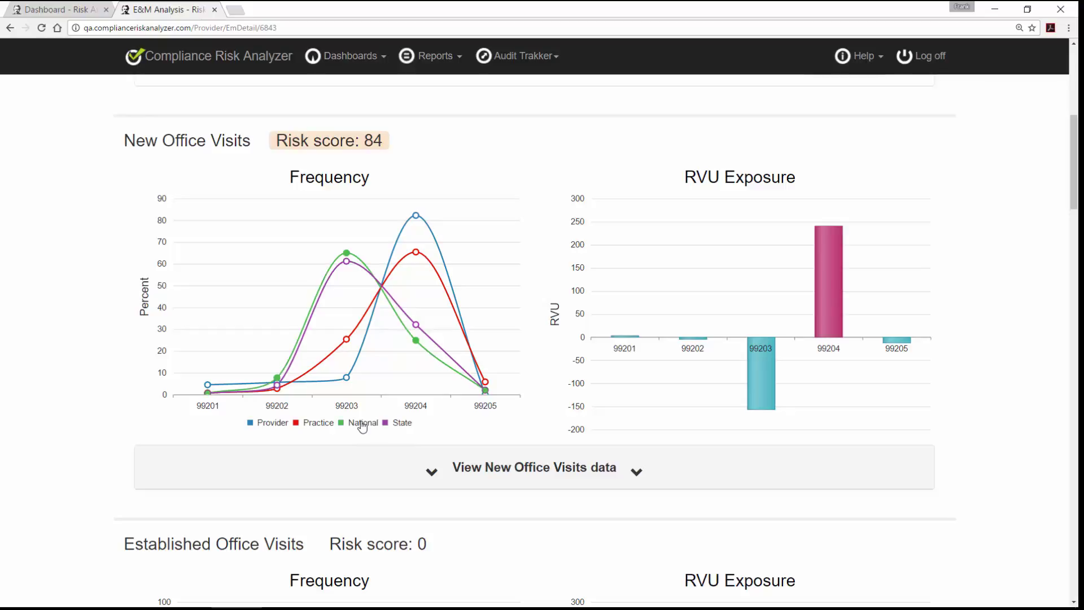
{"action": "left_click", "coordinate": [320, 424]}
{"action": "left_click", "coordinate": [321, 427]}
Open the Specialty E&M Trend report for Otolaryngology / Rhinology.
{"action": "scroll", "coordinate": [323, 433], "scroll_direction": "up", "scroll_amount": 3}
{"action": "scroll", "coordinate": [324, 434], "scroll_direction": "up", "scroll_amount": 1}
{"action": "scroll", "coordinate": [324, 433], "scroll_direction": "up", "scroll_amount": 1}
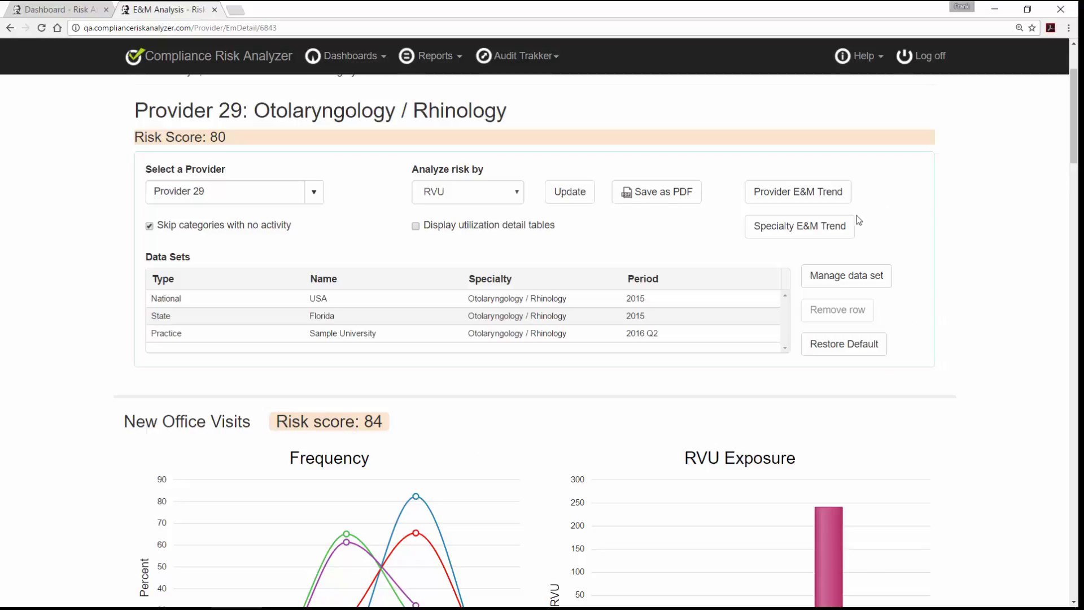
{"action": "left_click", "coordinate": [828, 229]}
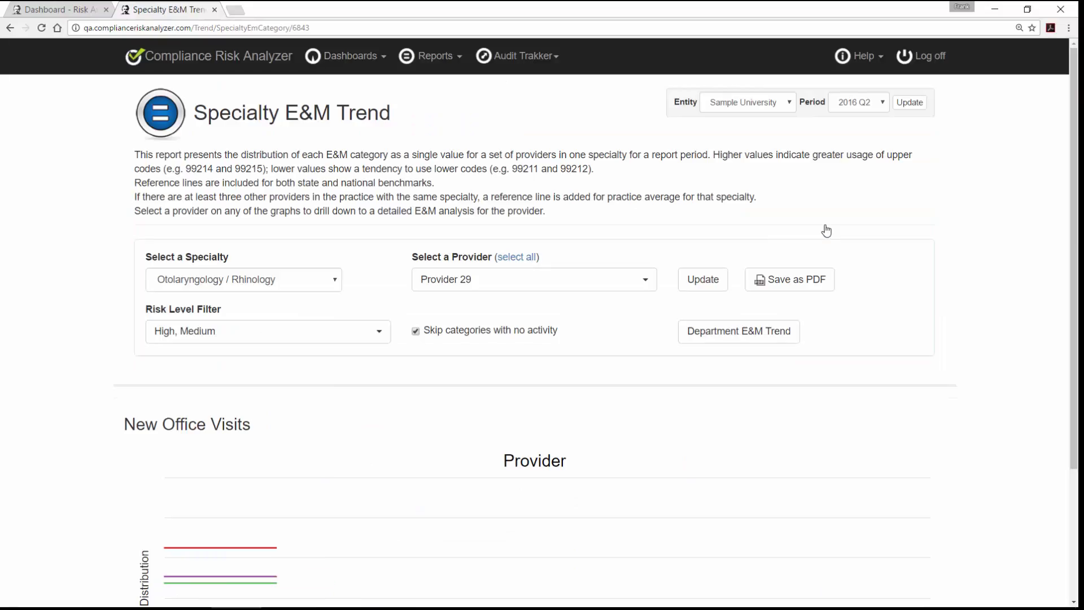
Redraw the New Office Visits trend for all selected providers and drill into Provider 34's bar.
{"action": "left_click", "coordinate": [700, 279]}
{"action": "scroll", "coordinate": [986, 310], "scroll_direction": "down", "scroll_amount": 3}
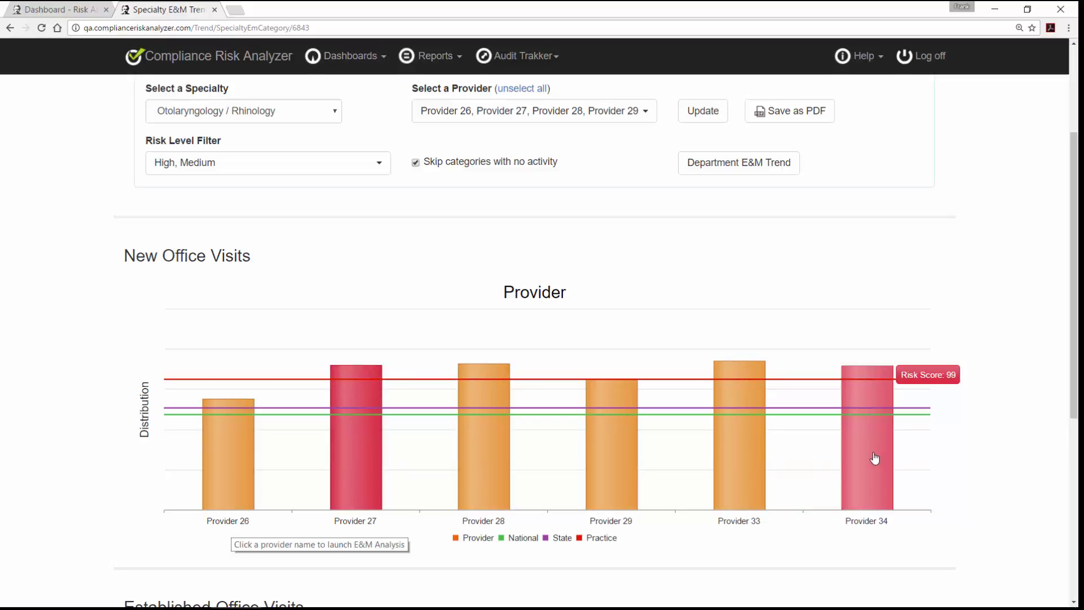
{"action": "scroll", "coordinate": [875, 458], "scroll_direction": "up", "scroll_amount": 1}
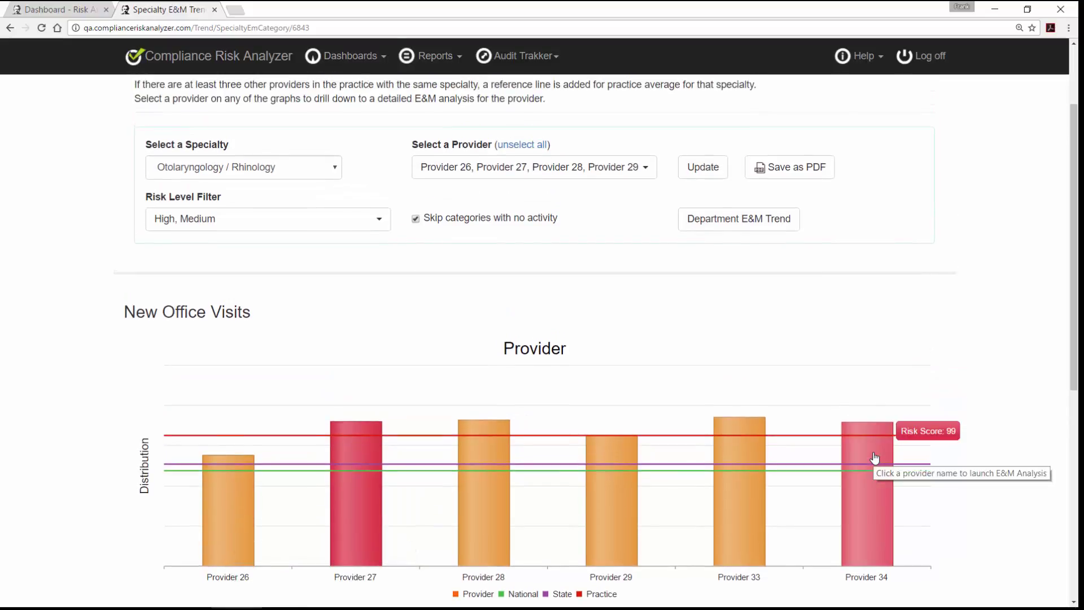
{"action": "left_click", "coordinate": [875, 458]}
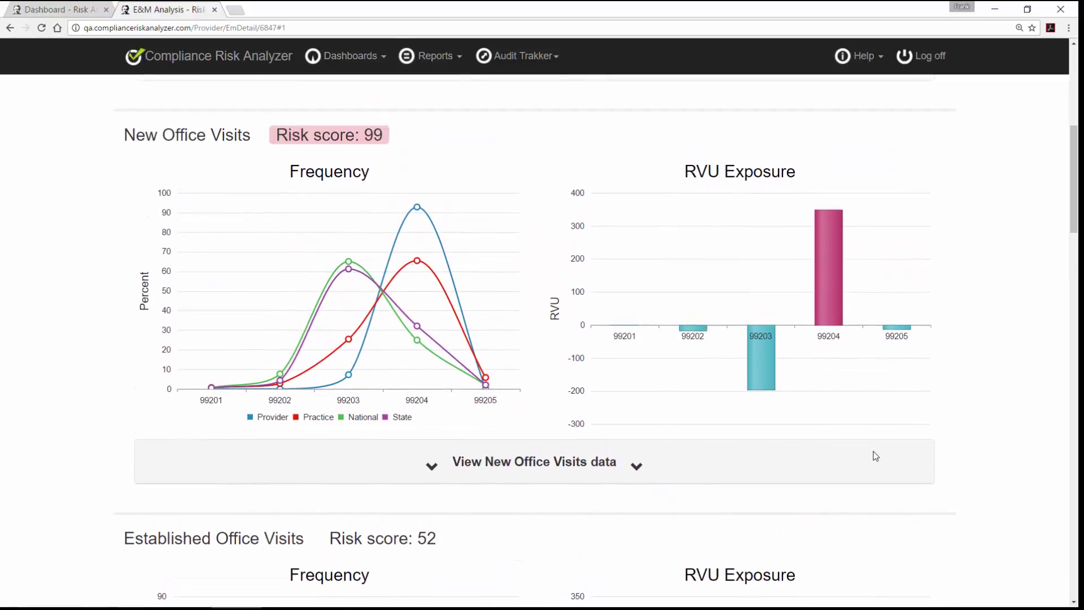
Scroll up to the settings panel of Provider 34's E&M Analysis.
{"action": "scroll", "coordinate": [876, 456], "scroll_direction": "up", "scroll_amount": 4}
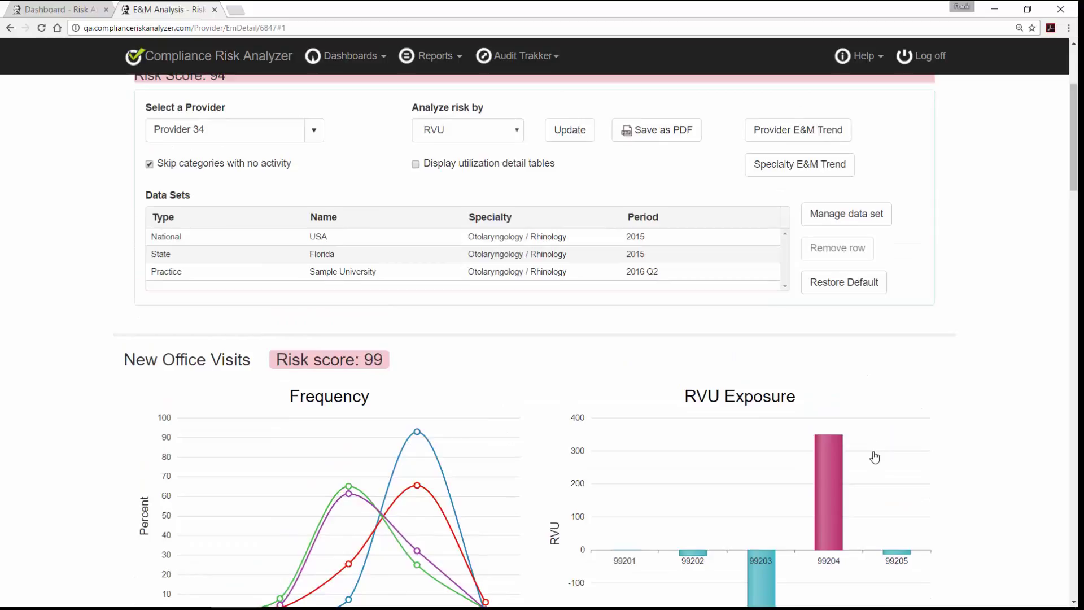
Open Provider 34's E&M Trend covering 2015 Q3 through 2016 Q2.
{"action": "left_click", "coordinate": [813, 136]}
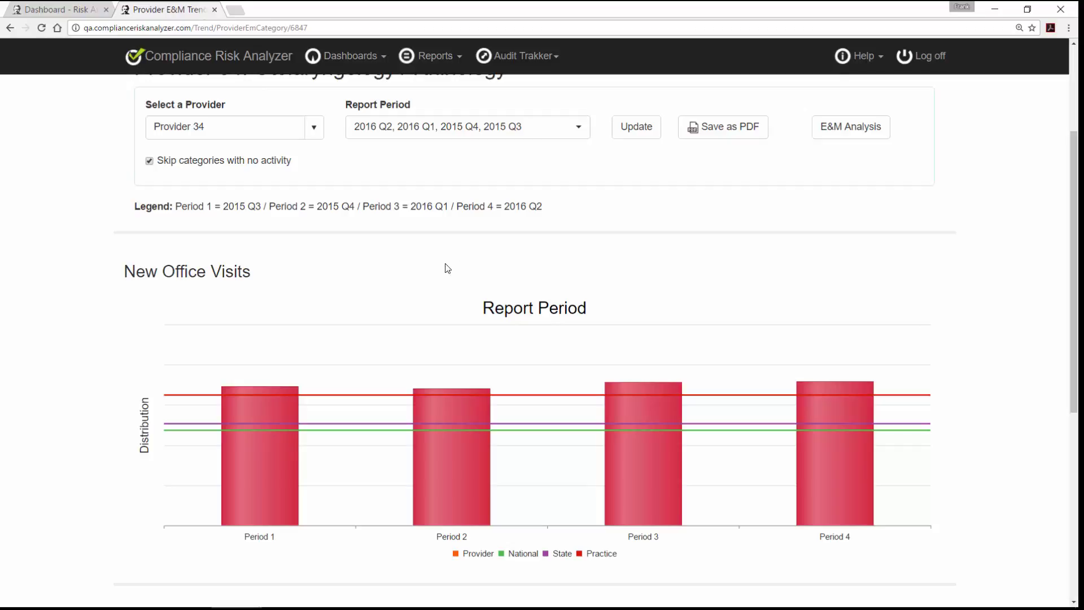
Open the Department E&M Trend report by Provider Group Surgery and scroll its visit charts.
{"action": "left_click", "coordinate": [436, 63]}
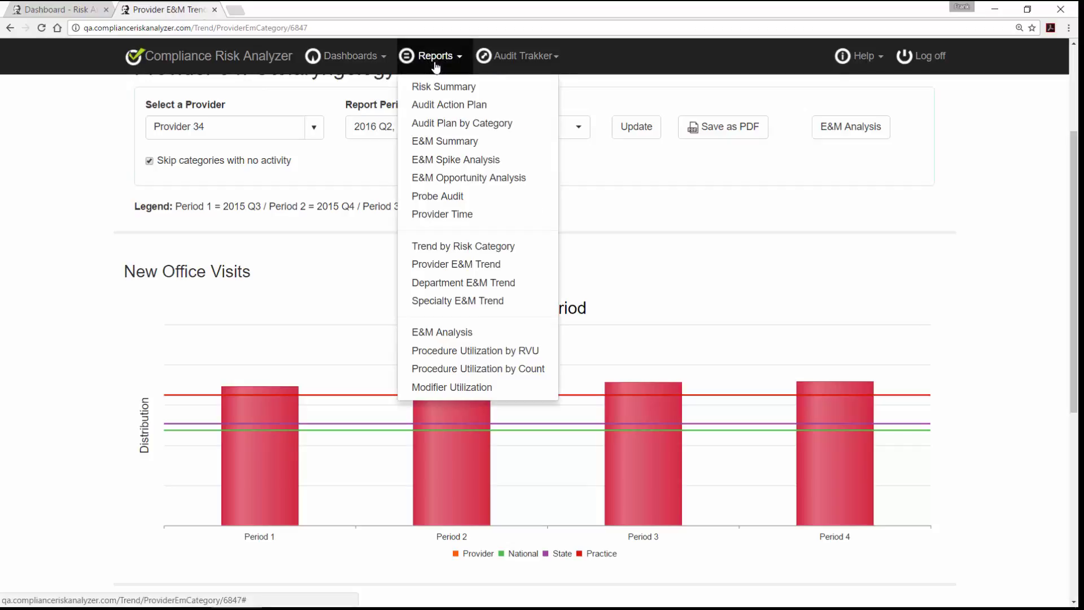
{"action": "left_click", "coordinate": [441, 283]}
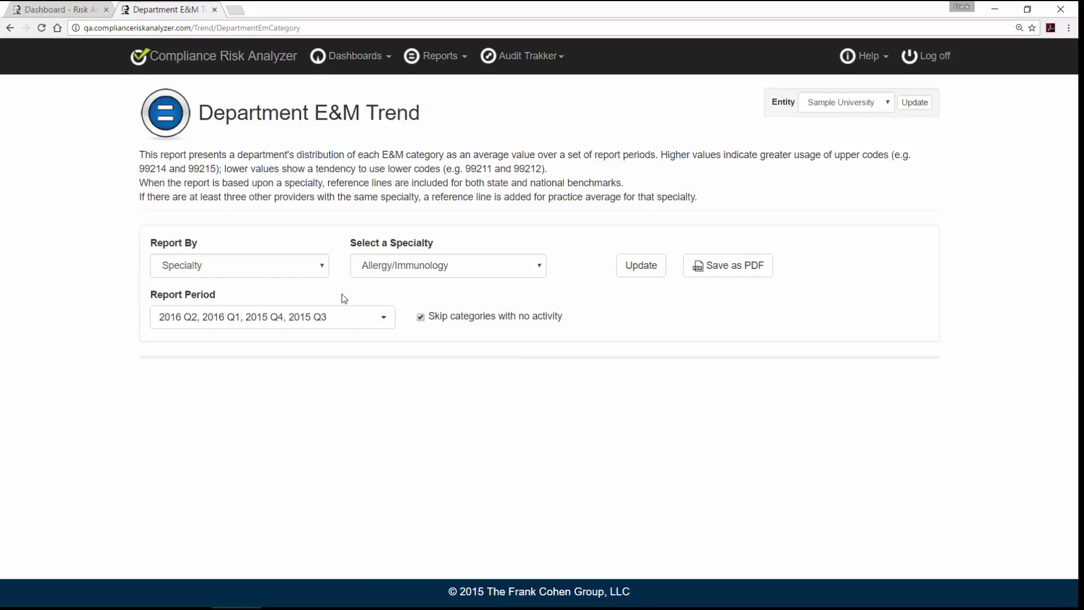
{"action": "left_click", "coordinate": [321, 265]}
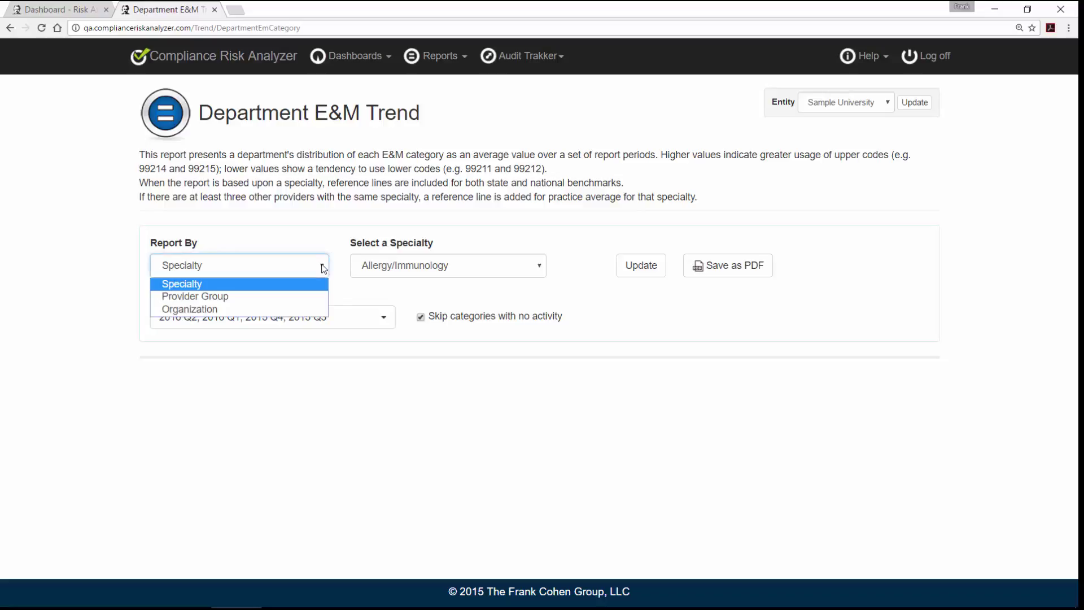
{"action": "left_click", "coordinate": [304, 298]}
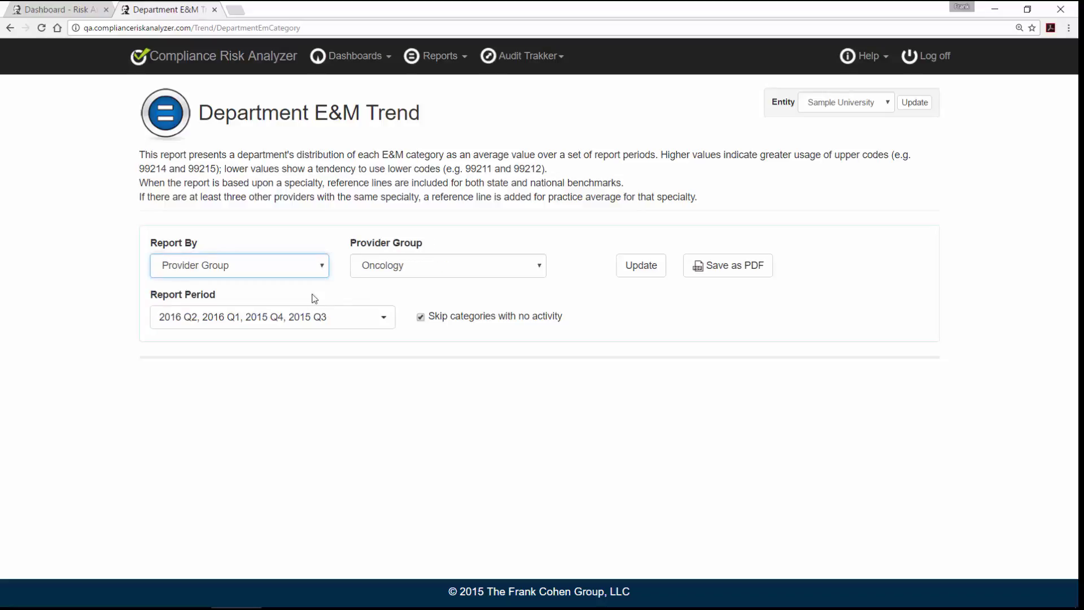
{"action": "left_click", "coordinate": [507, 270]}
{"action": "left_click", "coordinate": [515, 299]}
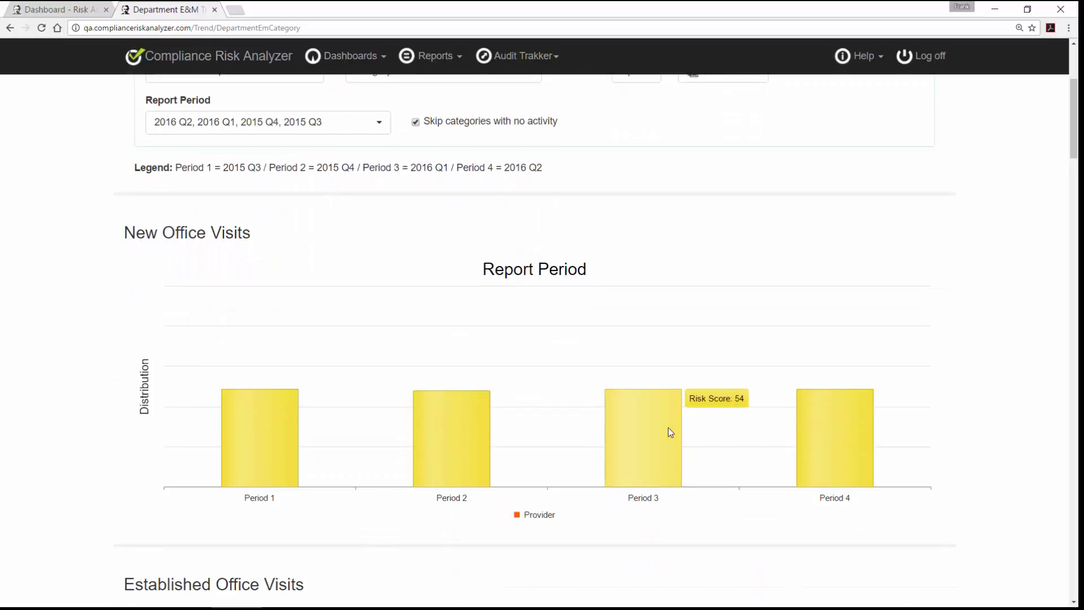
{"action": "scroll", "coordinate": [671, 432], "scroll_direction": "down", "scroll_amount": 4}
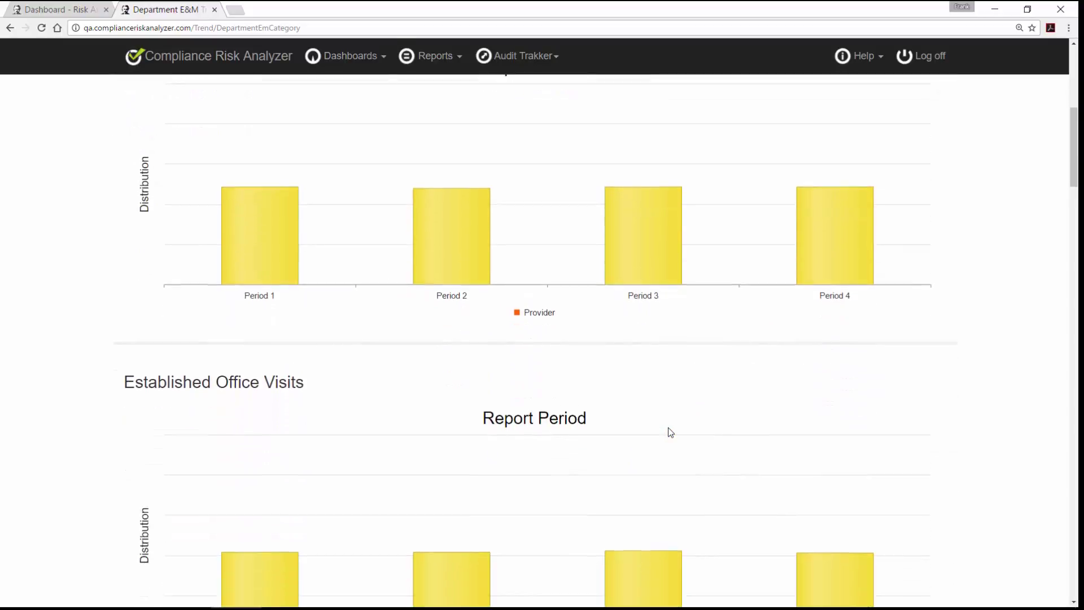
{"action": "scroll", "coordinate": [671, 432], "scroll_direction": "down", "scroll_amount": 1}
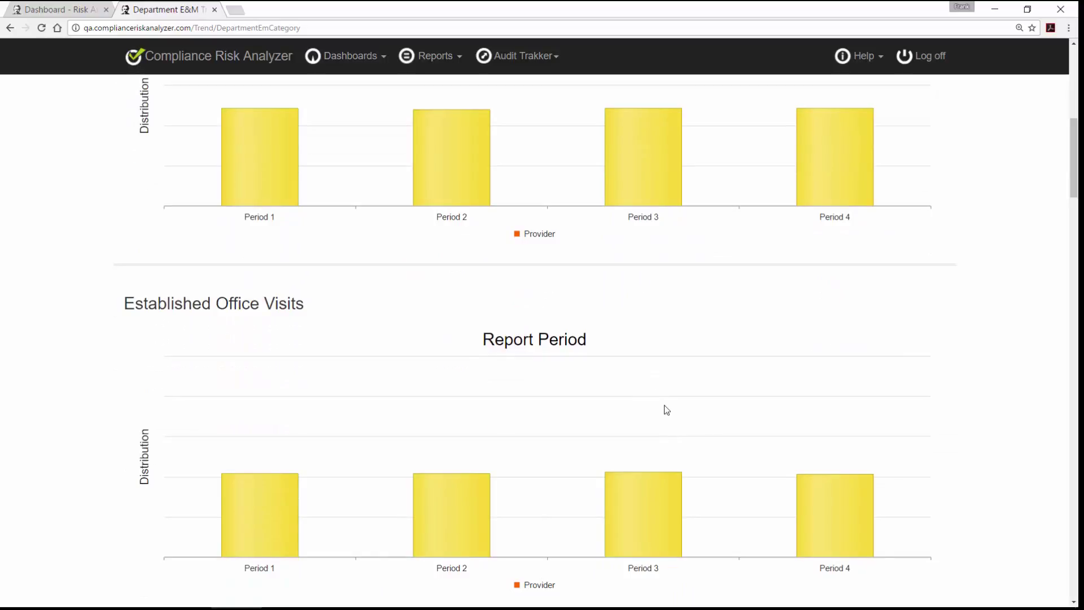
Open the Risk Summary report and scroll its provider table.
{"action": "left_click", "coordinate": [443, 58]}
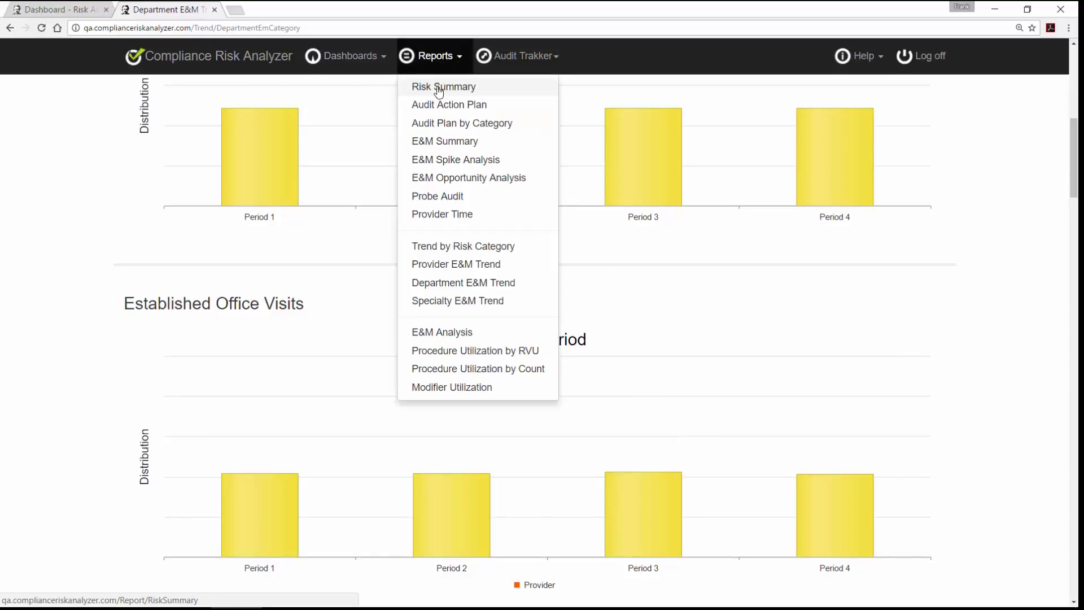
{"action": "left_click", "coordinate": [438, 88]}
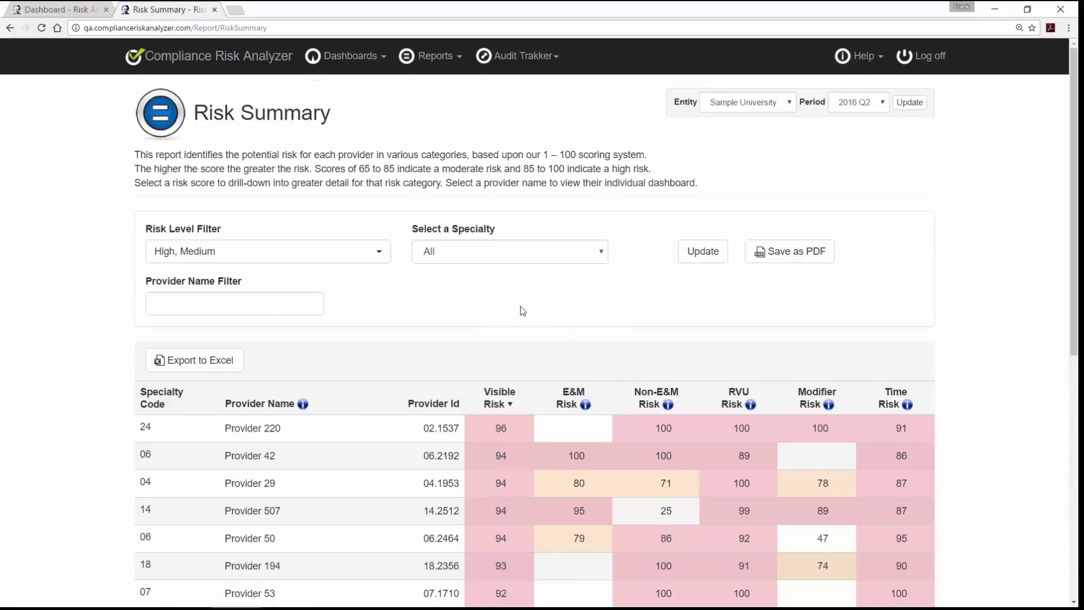
{"action": "scroll", "coordinate": [523, 311], "scroll_direction": "down", "scroll_amount": 1}
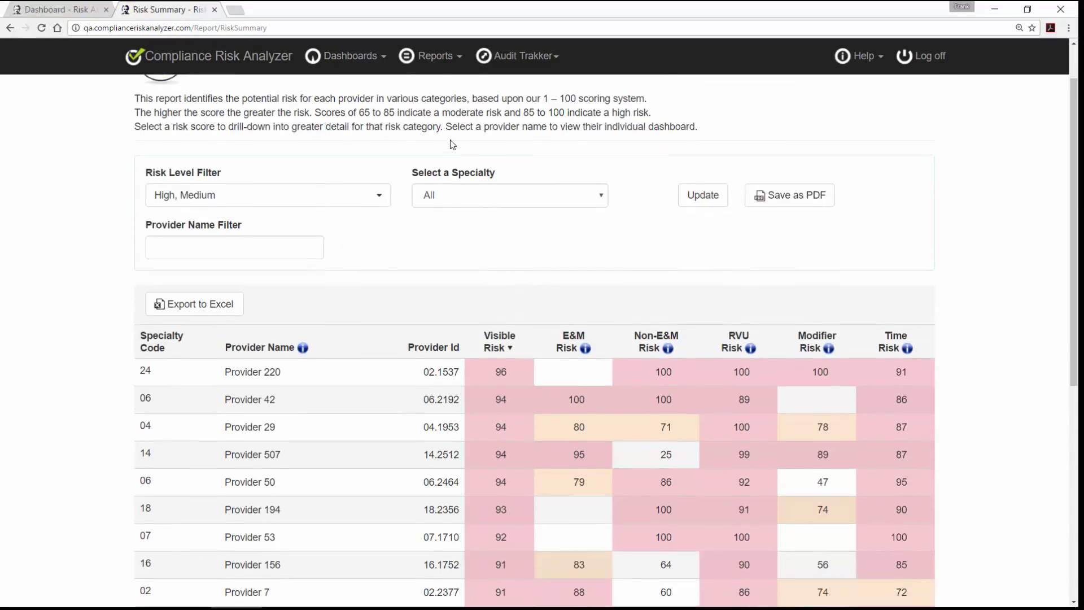
Glance at the Dashboards and Reports menus, close them, and scroll the Risk Summary rankings.
{"action": "left_click", "coordinate": [358, 66]}
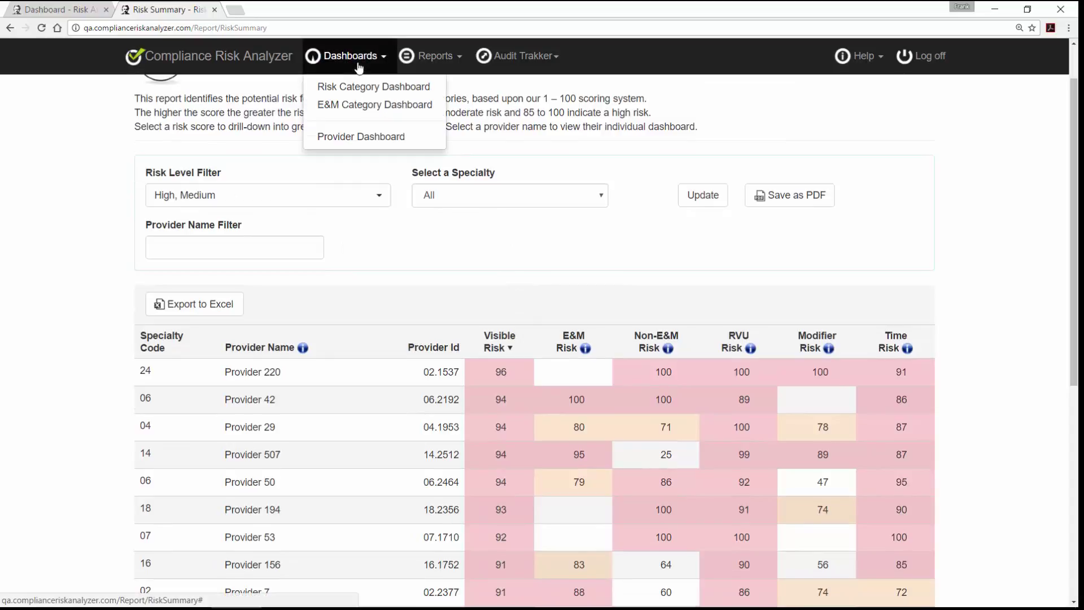
{"action": "left_click", "coordinate": [428, 59]}
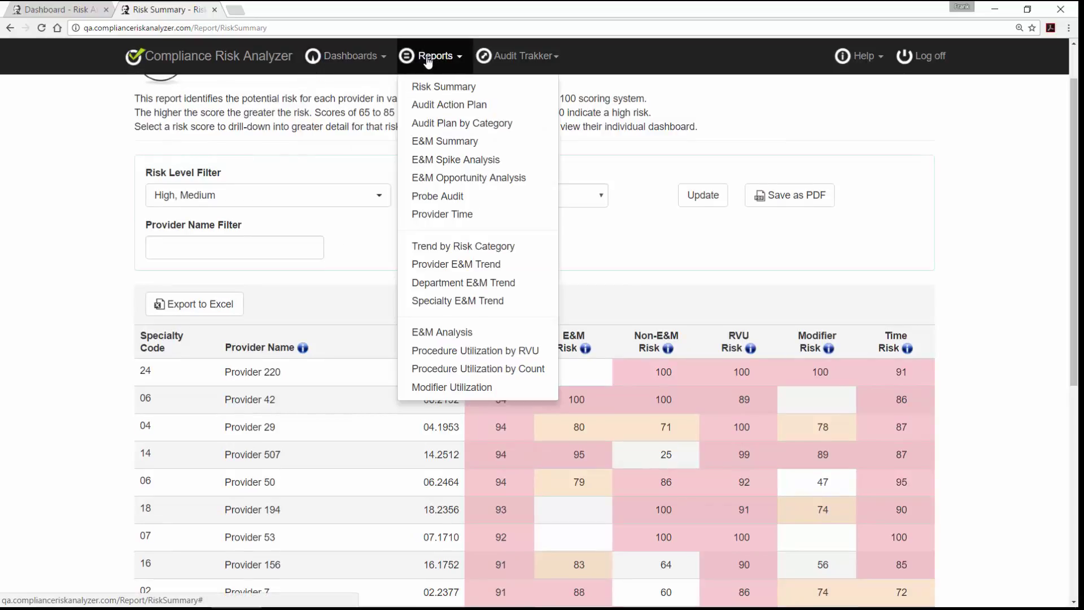
{"action": "left_click", "coordinate": [617, 244]}
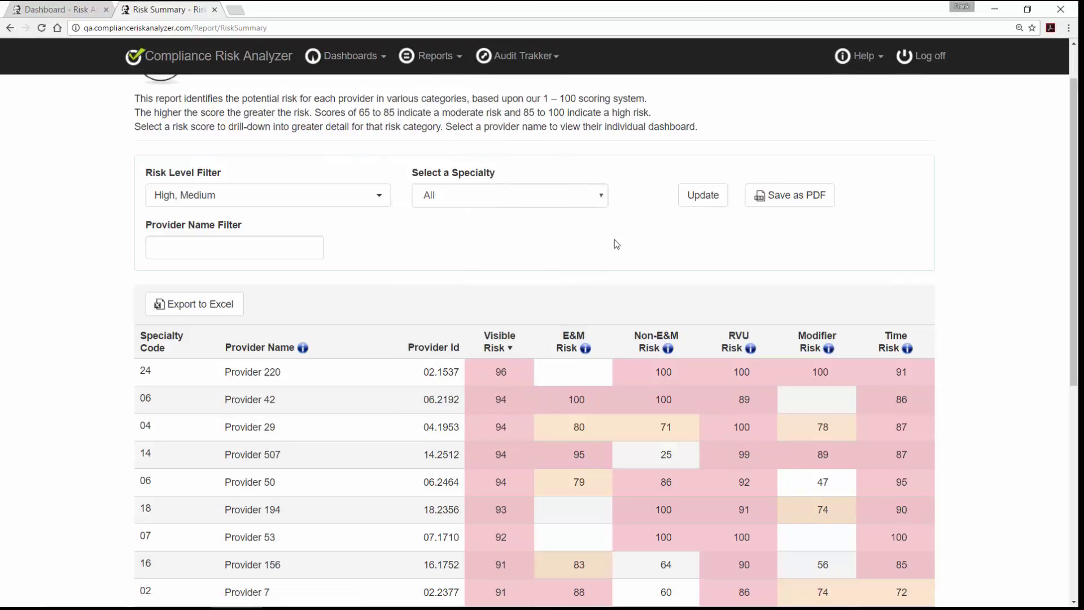
{"action": "scroll", "coordinate": [617, 244], "scroll_direction": "down", "scroll_amount": 1}
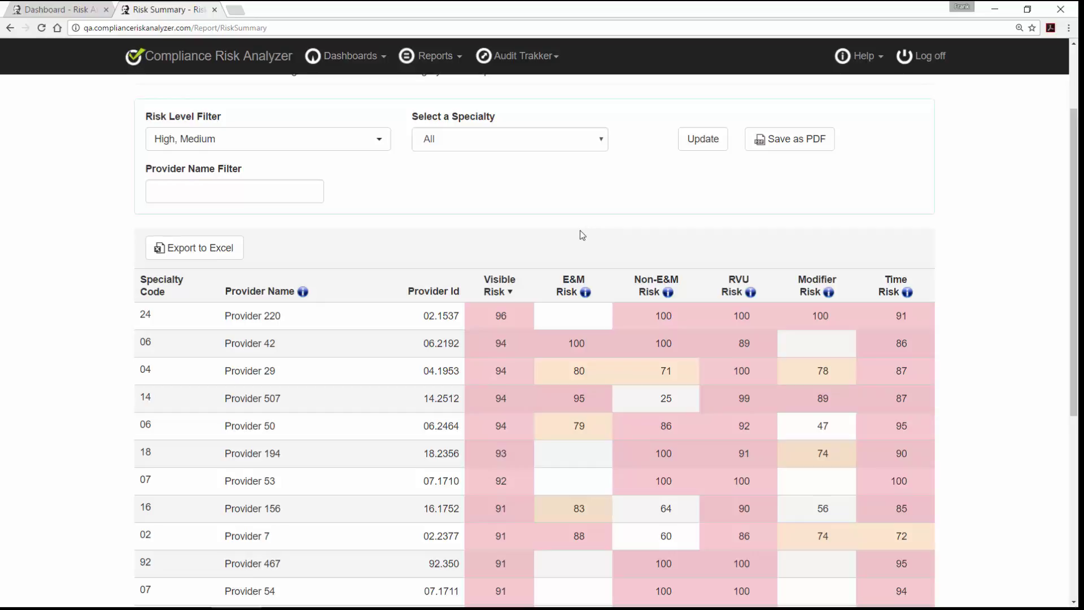
{"action": "scroll", "coordinate": [582, 234], "scroll_direction": "down", "scroll_amount": 1}
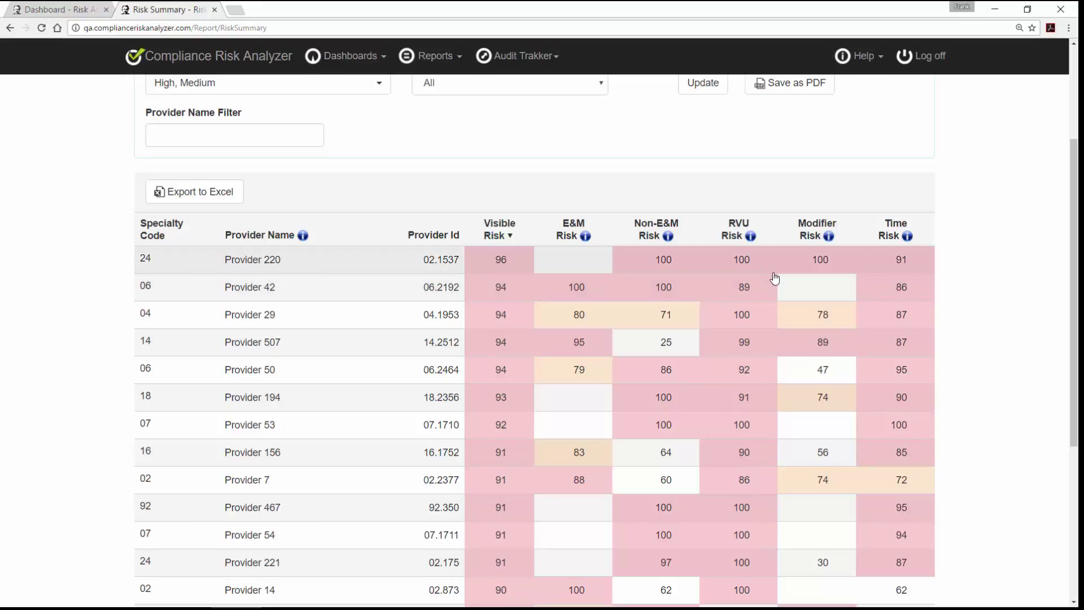
Open Provider 29's Procedure by RVU utilization and highlight 31231's 7.1% national and 24.4% provider values.
{"action": "left_click", "coordinate": [740, 320]}
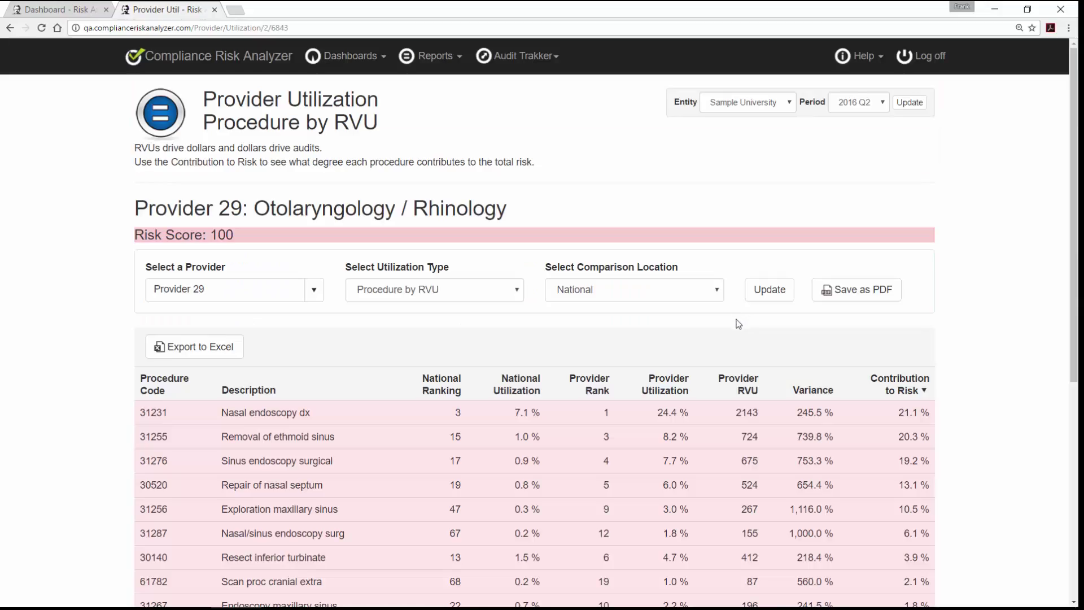
{"action": "scroll", "coordinate": [738, 323], "scroll_direction": "down", "scroll_amount": 1}
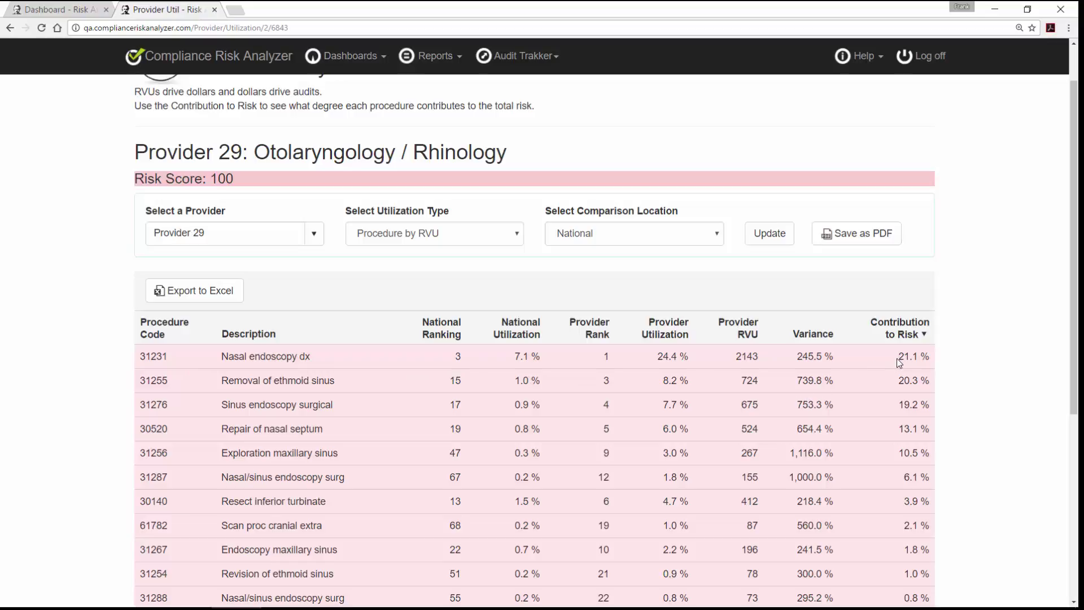
{"action": "double_click", "coordinate": [464, 357]}
{"action": "left_click_drag", "start_coordinate": [514, 356], "coordinate": [546, 364]}
{"action": "double_click", "coordinate": [606, 356]}
{"action": "left_click_drag", "start_coordinate": [659, 357], "coordinate": [689, 357]}
Regenerate Provider 29's report as Procedure by Count, giving a risk score of 71.
{"action": "left_click", "coordinate": [518, 237]}
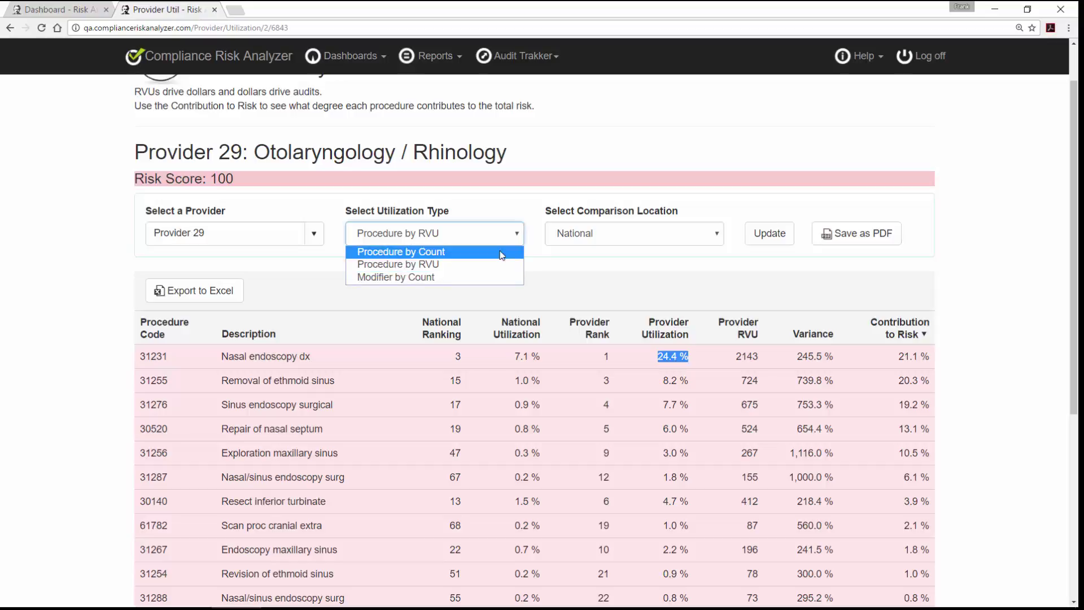
{"action": "left_click", "coordinate": [498, 252]}
{"action": "left_click", "coordinate": [772, 234]}
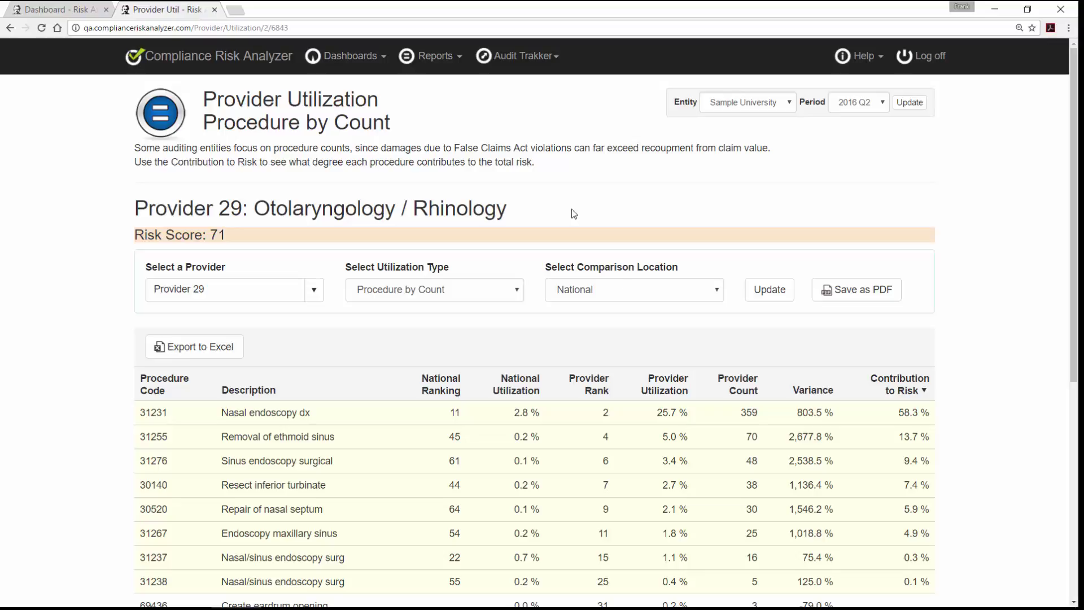
Open the Audit Action Plan report and scroll to its 1–20 of 185 pagination bar.
{"action": "left_click", "coordinate": [438, 63]}
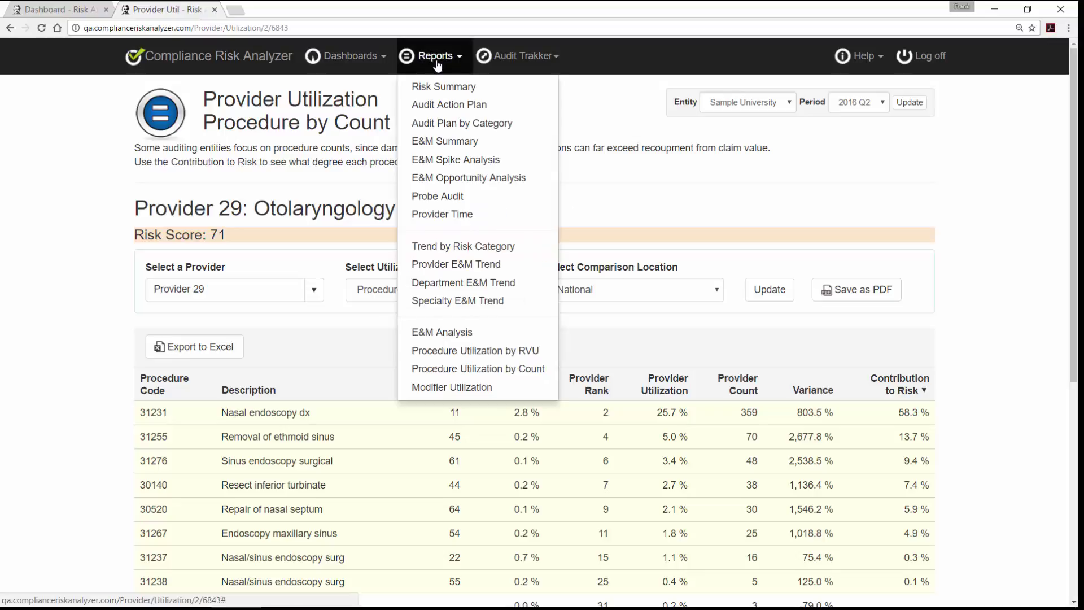
{"action": "left_click", "coordinate": [439, 105]}
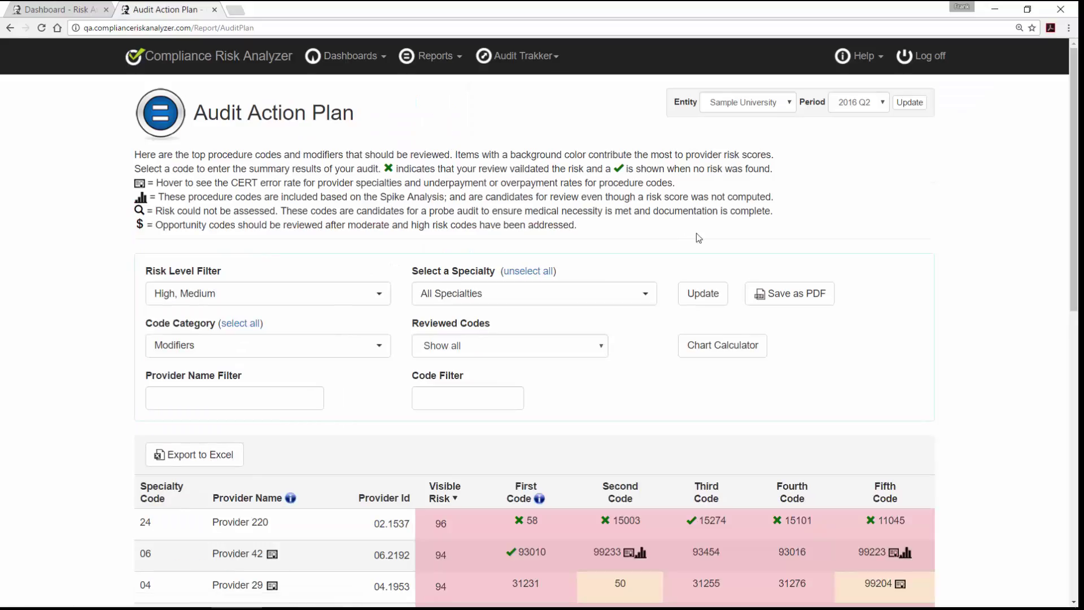
{"action": "scroll", "coordinate": [979, 358], "scroll_direction": "down", "scroll_amount": 2}
{"action": "scroll", "coordinate": [979, 359], "scroll_direction": "up", "scroll_amount": 2}
{"action": "left_click_drag", "start_coordinate": [1074, 289], "coordinate": [1075, 462]}
{"action": "scroll", "coordinate": [542, 339], "scroll_direction": "down", "scroll_amount": 5}
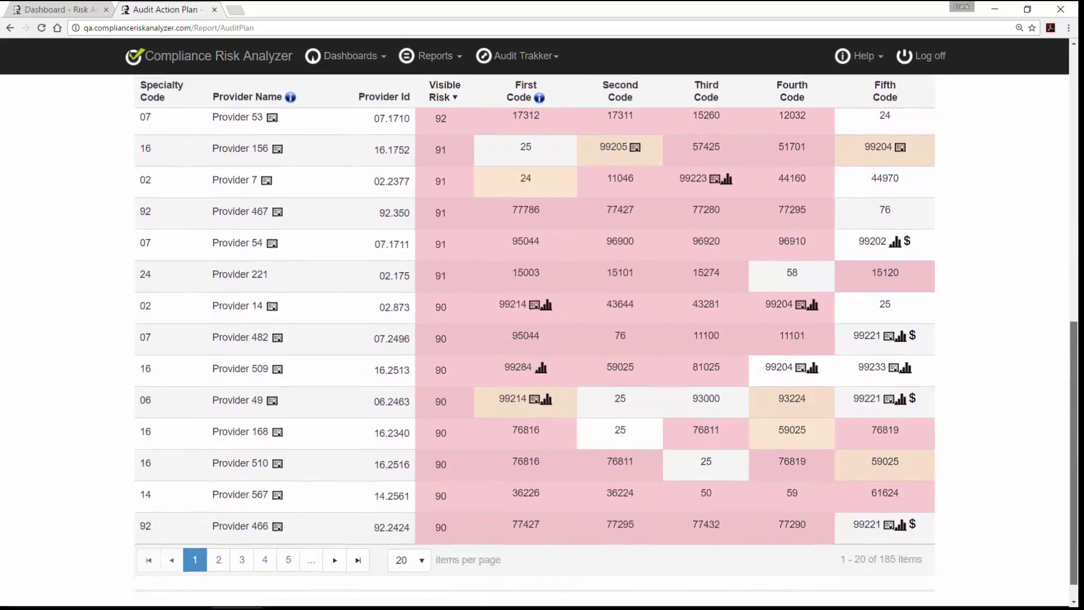
Increase the Audit Action Plan page size beyond 20 rows and return to the table top.
{"action": "left_click", "coordinate": [421, 555]}
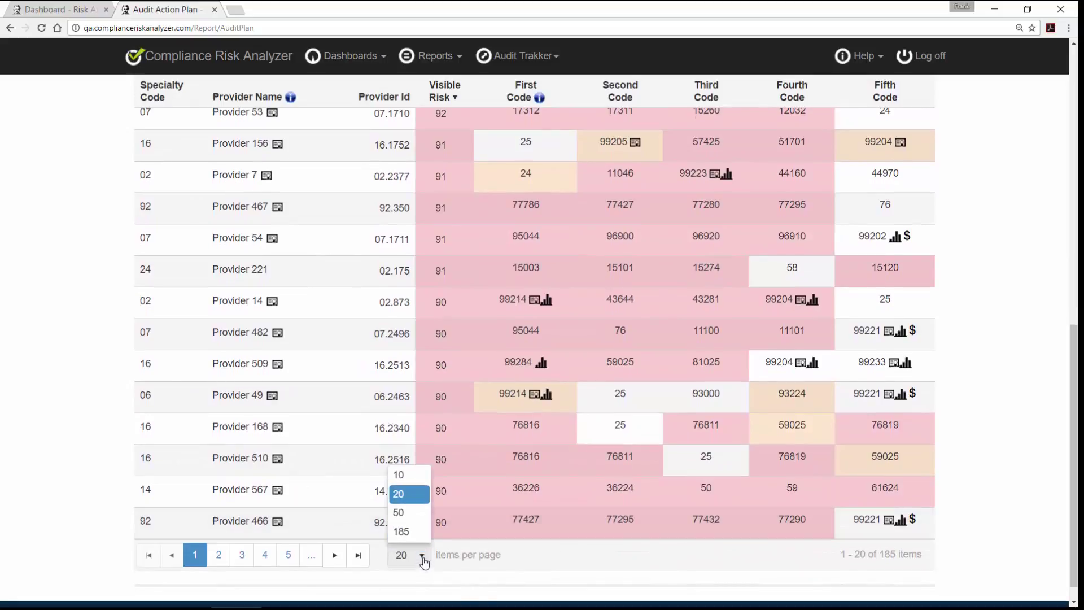
{"action": "left_click", "coordinate": [424, 537]}
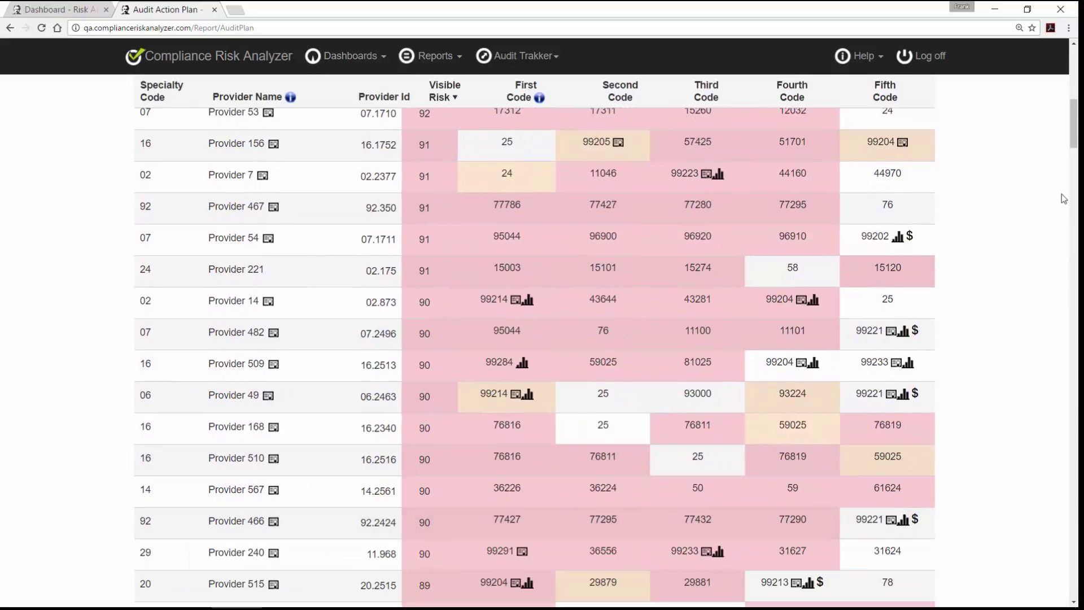
{"action": "left_click_drag", "start_coordinate": [1075, 130], "coordinate": [1076, 98]}
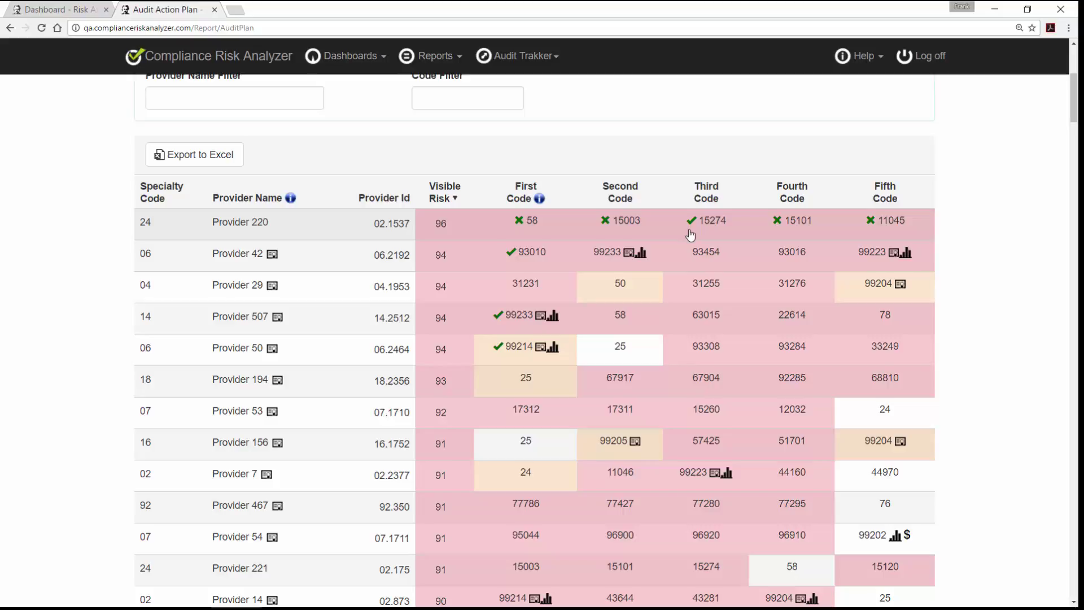
{"action": "mouse_move", "coordinate": [630, 257]}
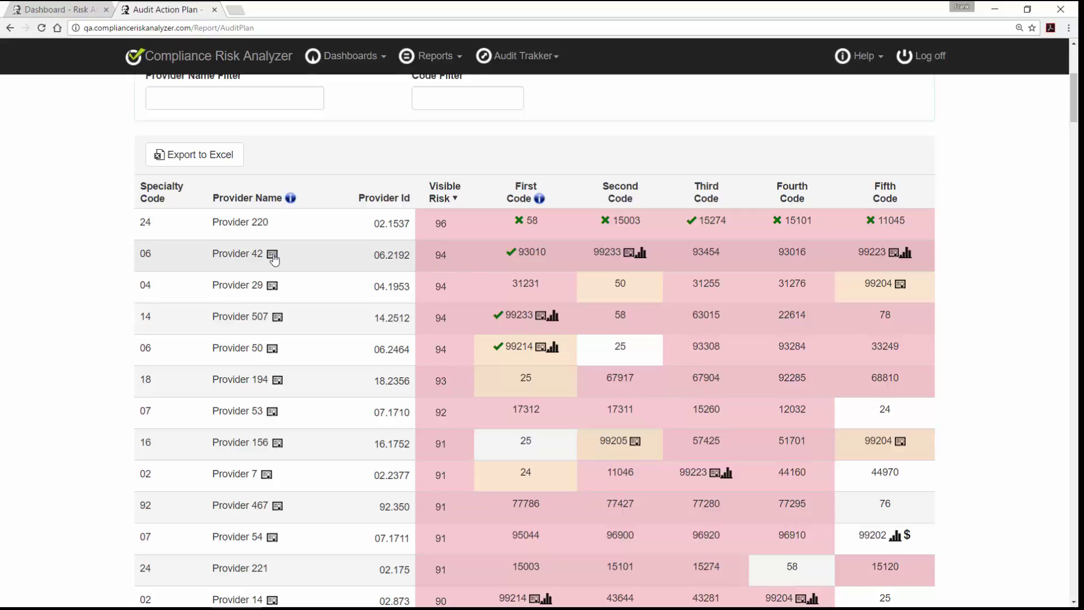
{"action": "mouse_move", "coordinate": [273, 257]}
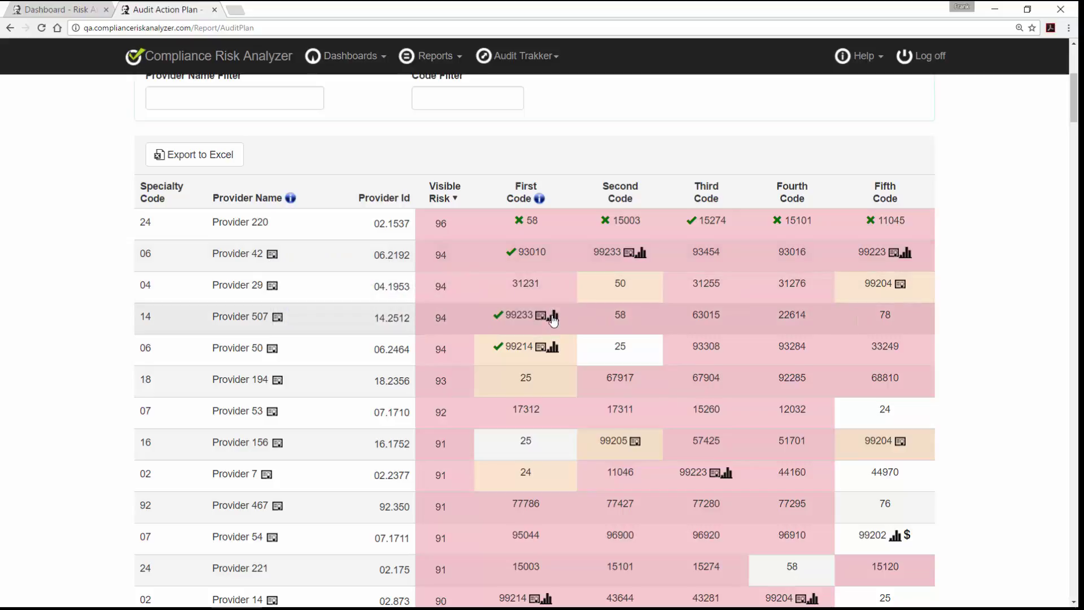
{"action": "mouse_move", "coordinate": [553, 319]}
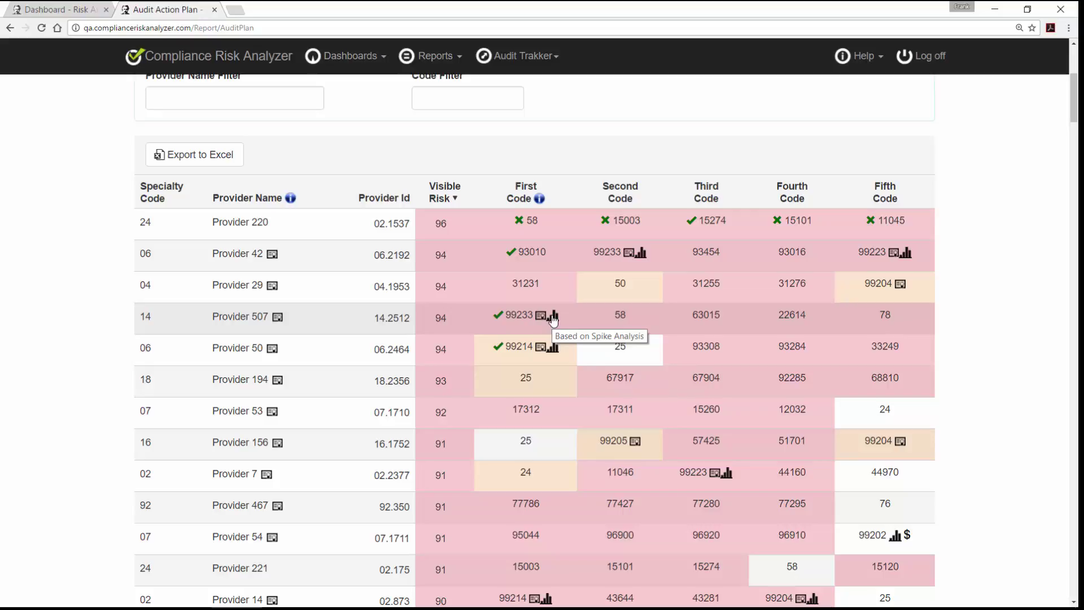
{"action": "scroll", "coordinate": [553, 319], "scroll_direction": "down", "scroll_amount": 3}
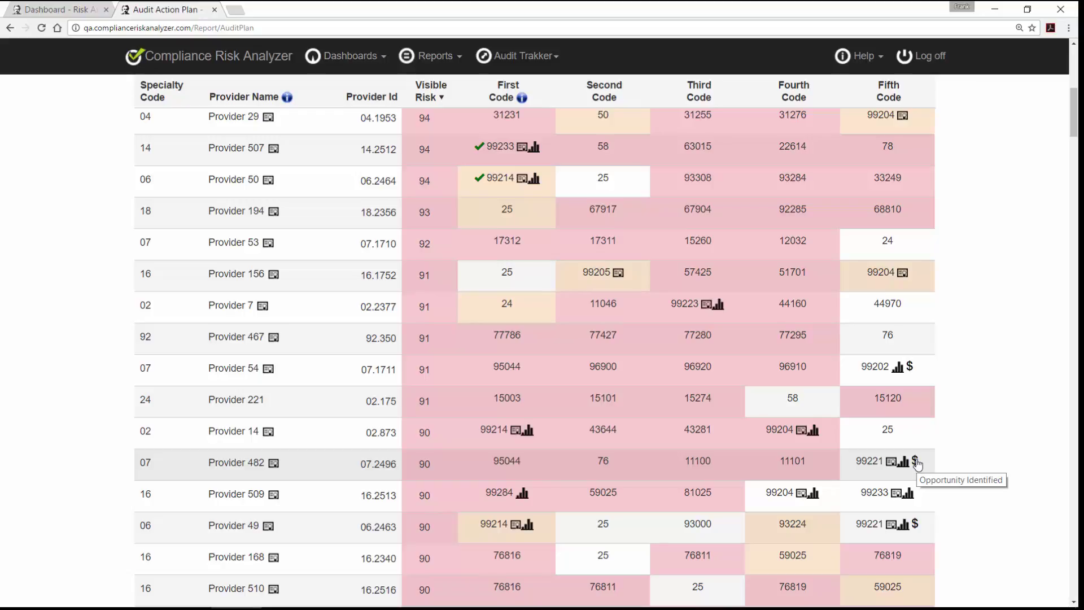
{"action": "scroll", "coordinate": [917, 463], "scroll_direction": "up", "scroll_amount": 5}
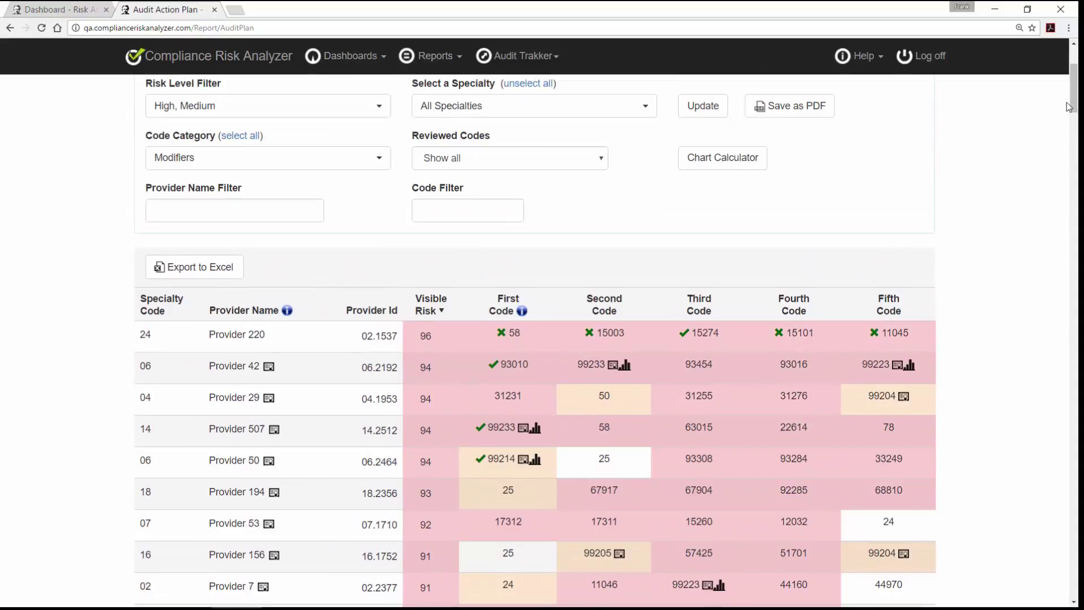
{"action": "left_click_drag", "start_coordinate": [1076, 104], "coordinate": [1076, 93]}
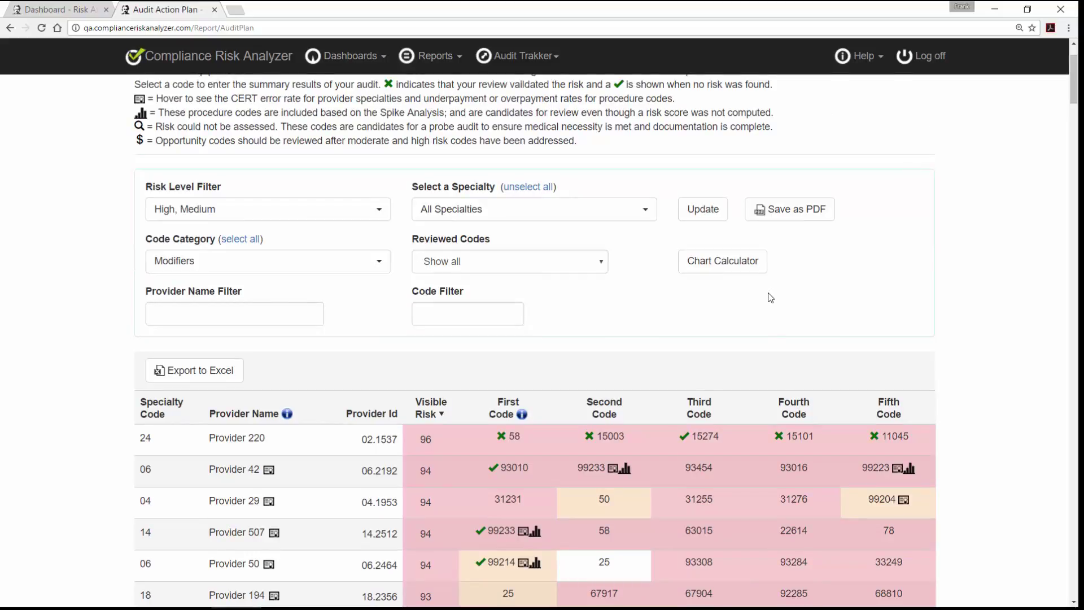
Open the Chart Calculator and narrow Code Category to Modifiers, excluding J-codes and other HCPCS II.
{"action": "left_click", "coordinate": [726, 268]}
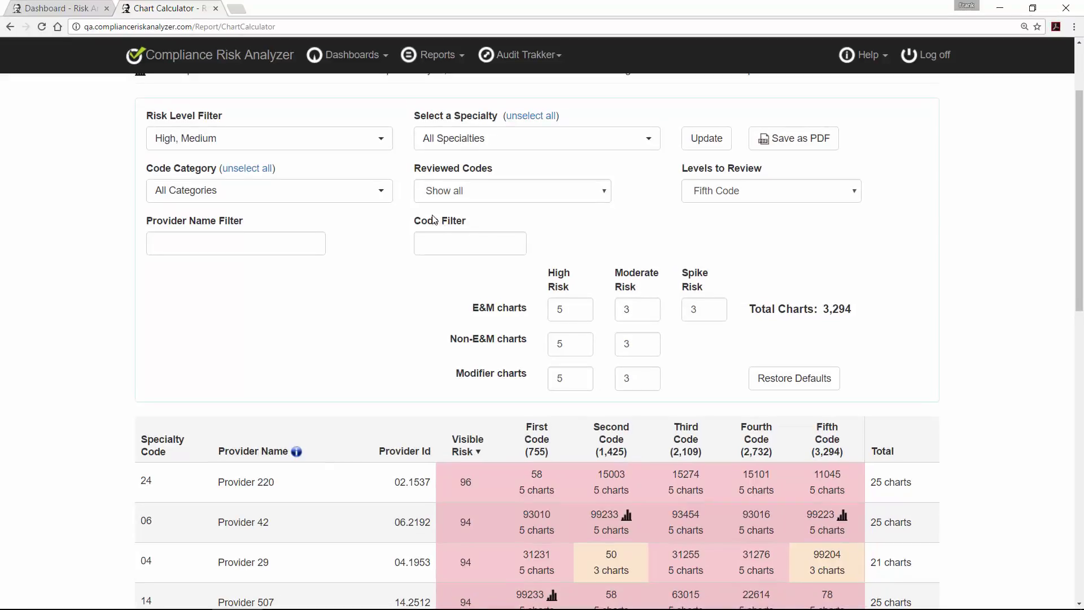
{"action": "left_click", "coordinate": [361, 189]}
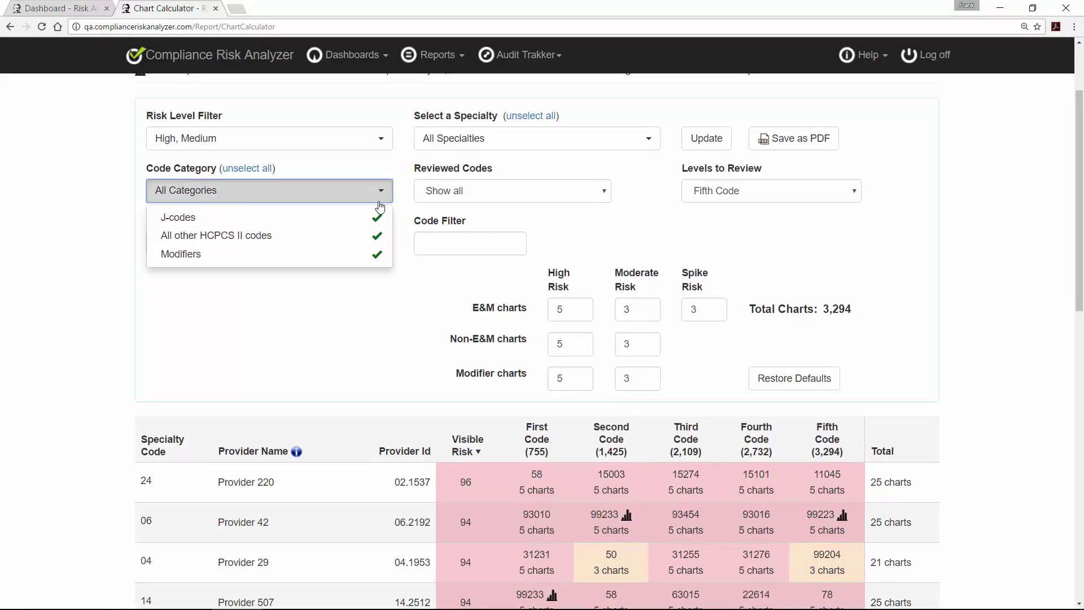
{"action": "left_click", "coordinate": [377, 217]}
{"action": "left_click", "coordinate": [375, 236]}
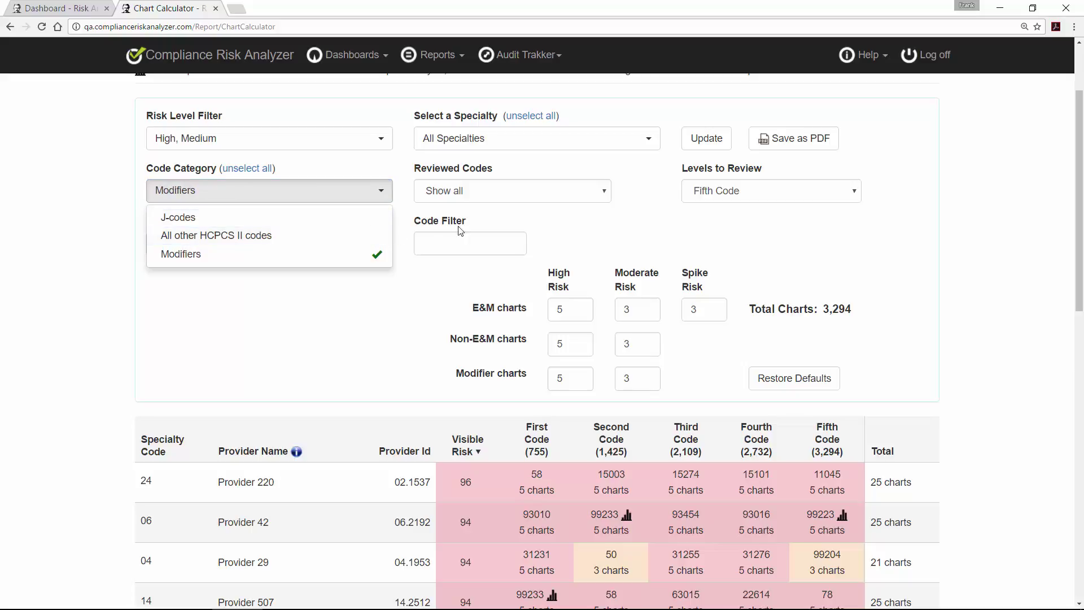
{"action": "left_click", "coordinate": [675, 342]}
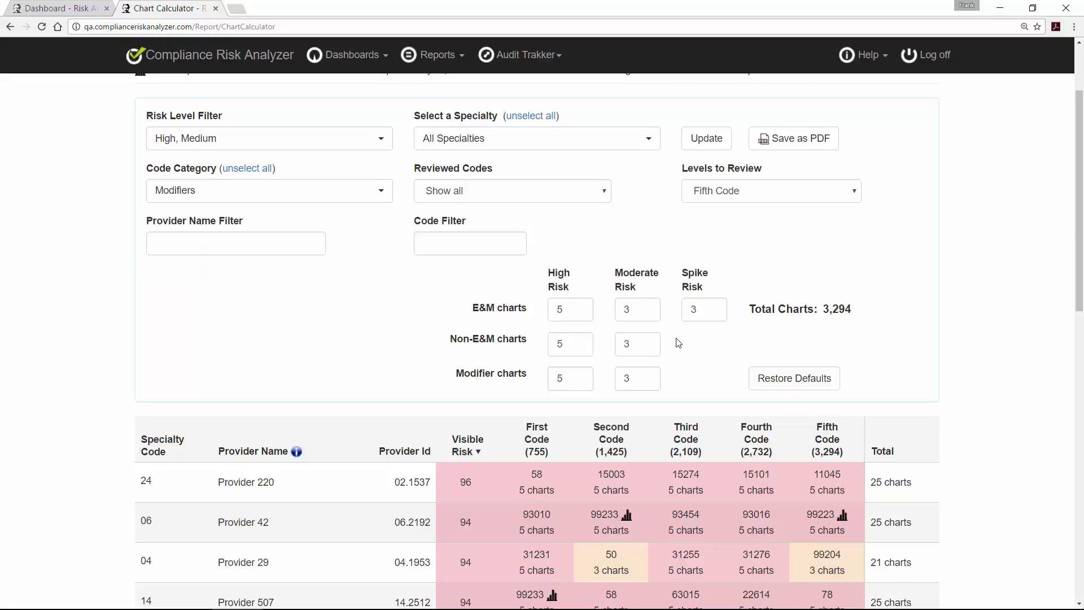
Set the non-E&M moderate, modifier moderate and E&M spike chart counts to 0 and recalculate.
{"action": "left_click_drag", "start_coordinate": [631, 344], "coordinate": [625, 344]}
{"action": "type", "text": "0"}
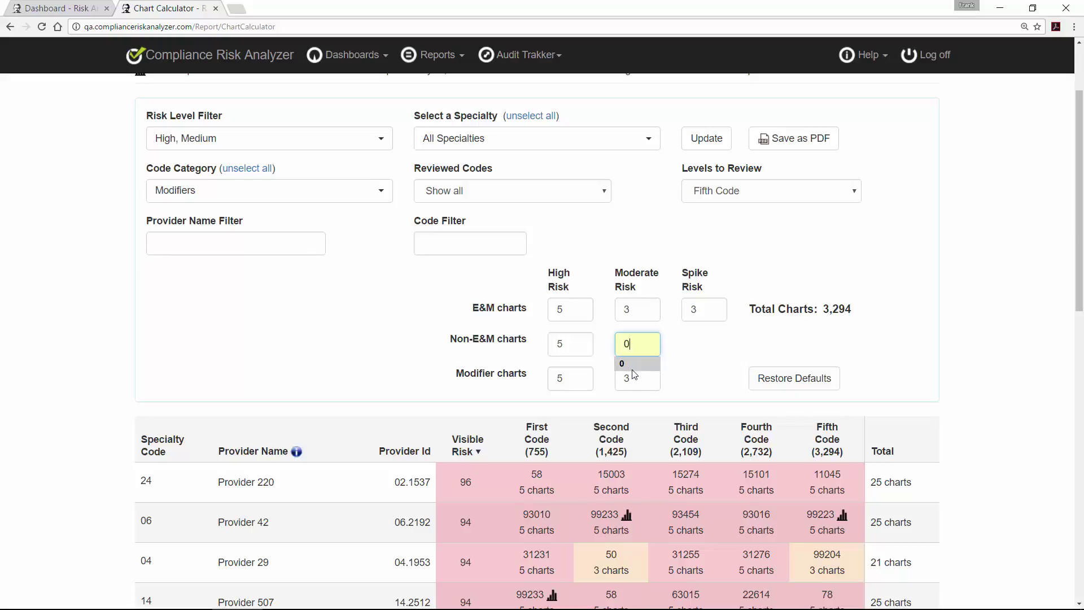
{"action": "double_click", "coordinate": [624, 380]}
{"action": "type", "text": "0"}
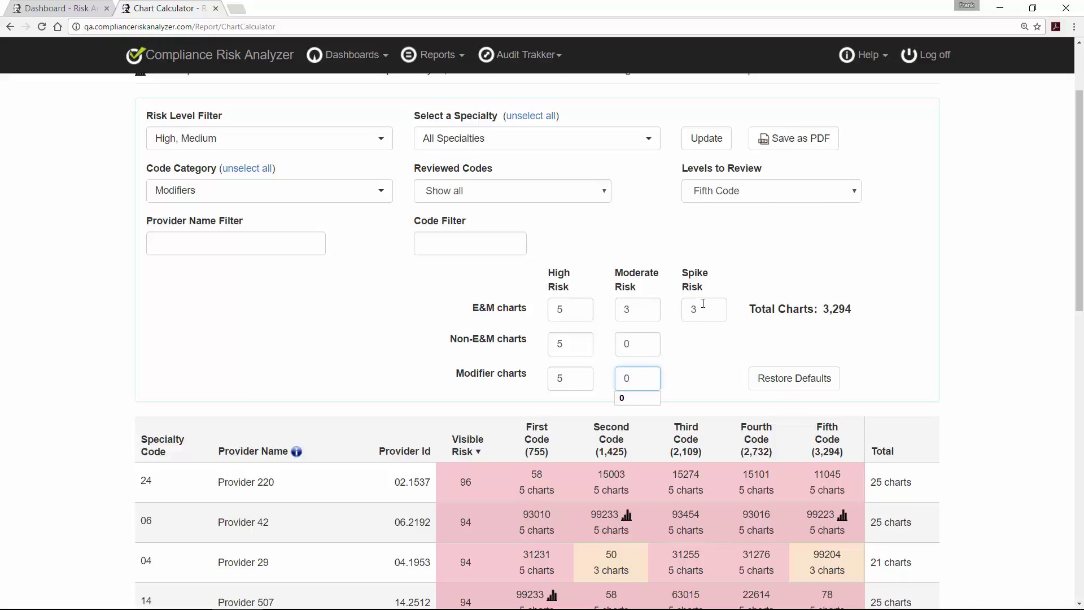
{"action": "double_click", "coordinate": [701, 308]}
{"action": "type", "text": "0"}
{"action": "left_click", "coordinate": [706, 138]}
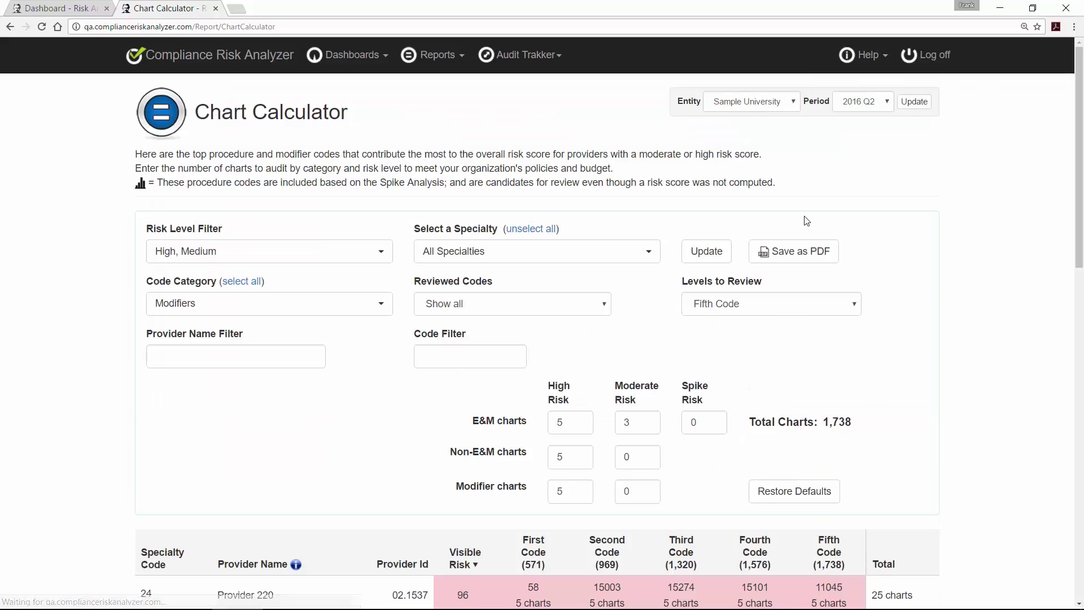
Recalculate the chart totals reviewing codes only to the Second Code level.
{"action": "scroll", "coordinate": [825, 364], "scroll_direction": "down", "scroll_amount": 1}
{"action": "scroll", "coordinate": [825, 364], "scroll_direction": "down", "scroll_amount": 1}
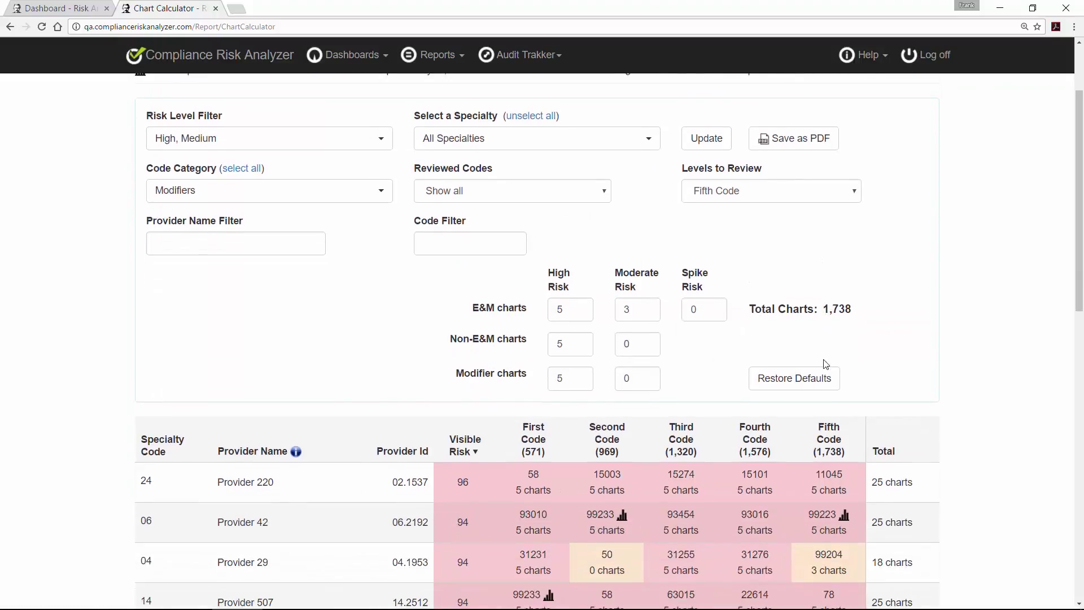
{"action": "scroll", "coordinate": [825, 364], "scroll_direction": "down", "scroll_amount": 1}
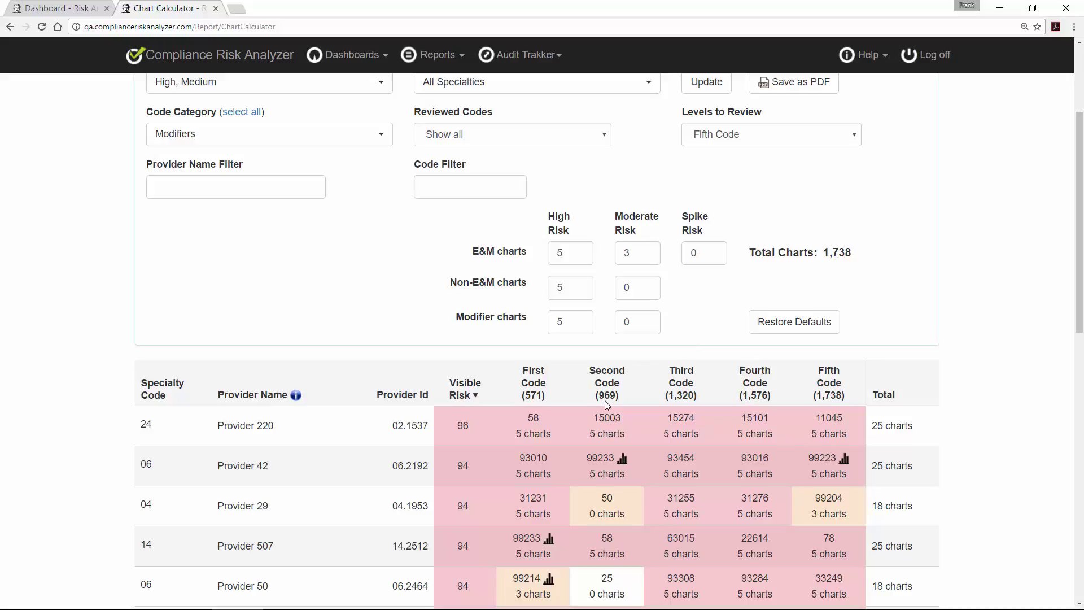
{"action": "left_click", "coordinate": [756, 144]}
{"action": "left_click", "coordinate": [740, 165]}
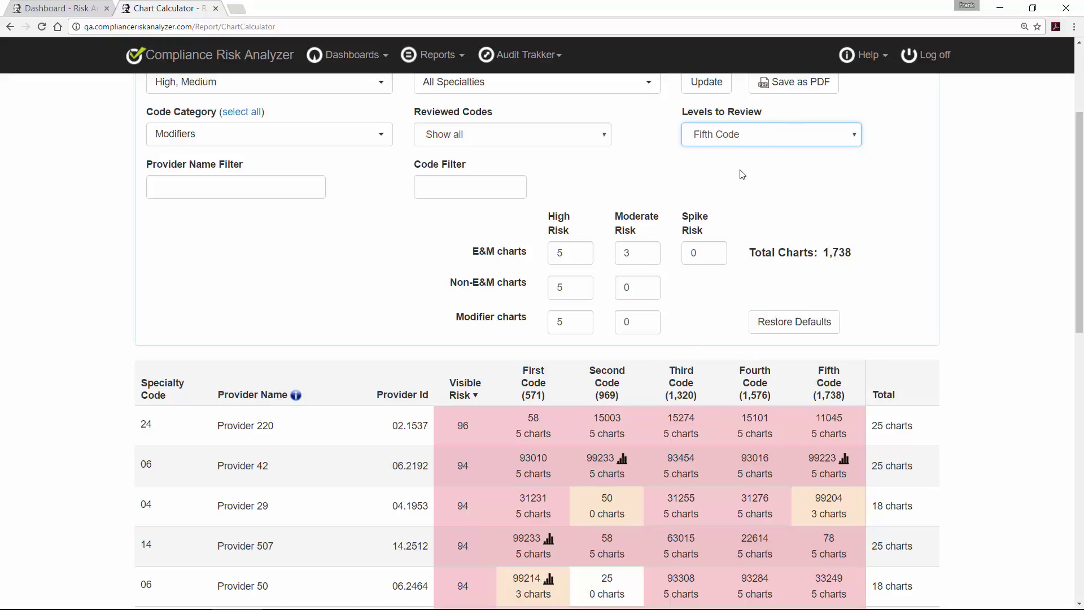
{"action": "left_click", "coordinate": [715, 90]}
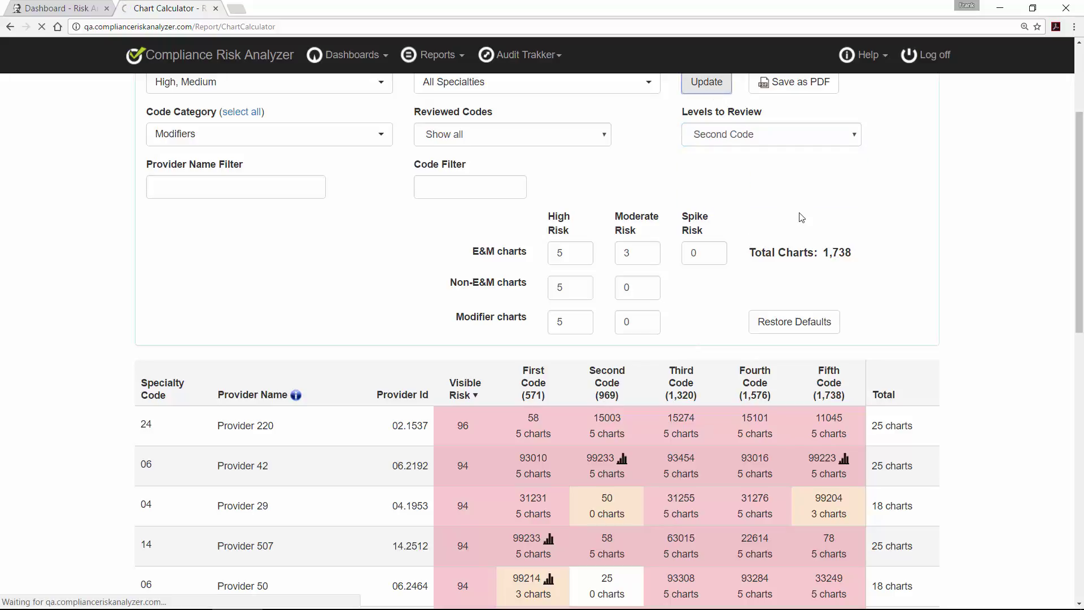
Restore the review to the Fifth Code level and recalculate, totalling 1,738 charts.
{"action": "scroll", "coordinate": [826, 412], "scroll_direction": "down", "scroll_amount": 2}
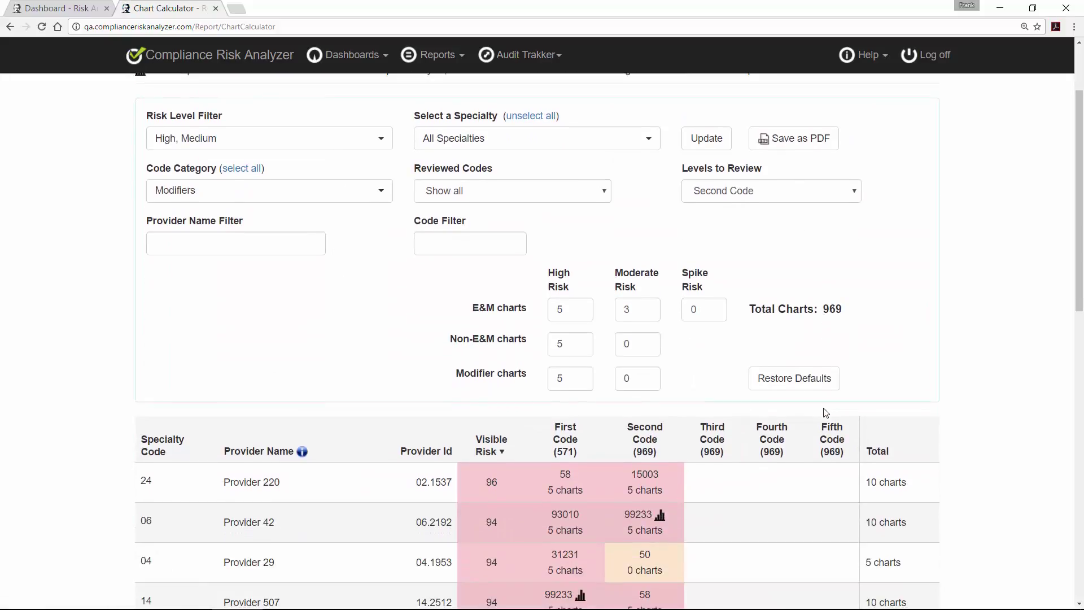
{"action": "scroll", "coordinate": [825, 412], "scroll_direction": "down", "scroll_amount": 1}
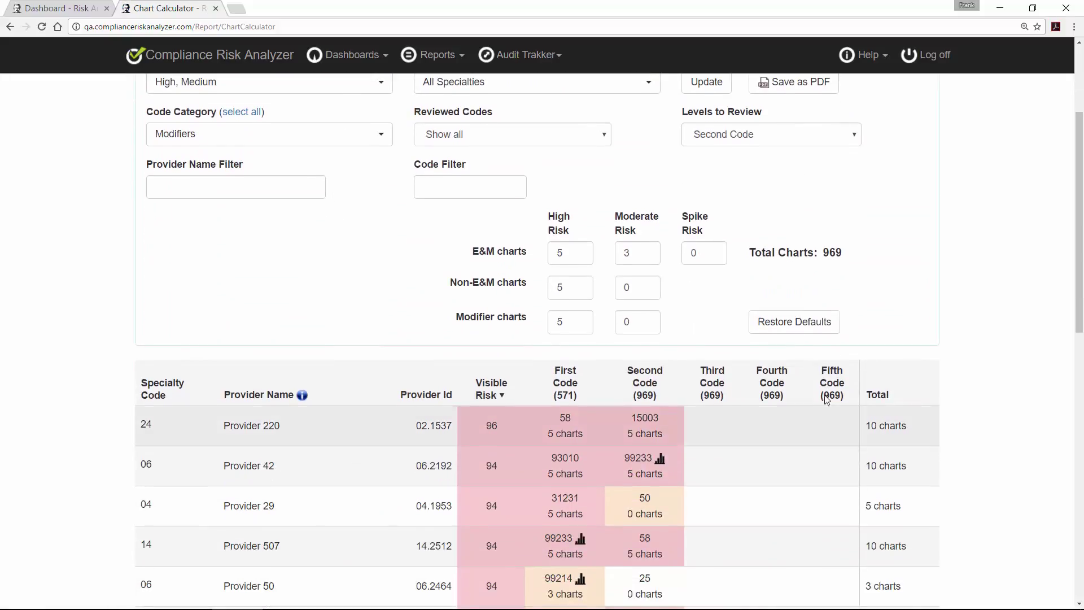
{"action": "left_click", "coordinate": [812, 136]}
{"action": "left_click", "coordinate": [790, 205]}
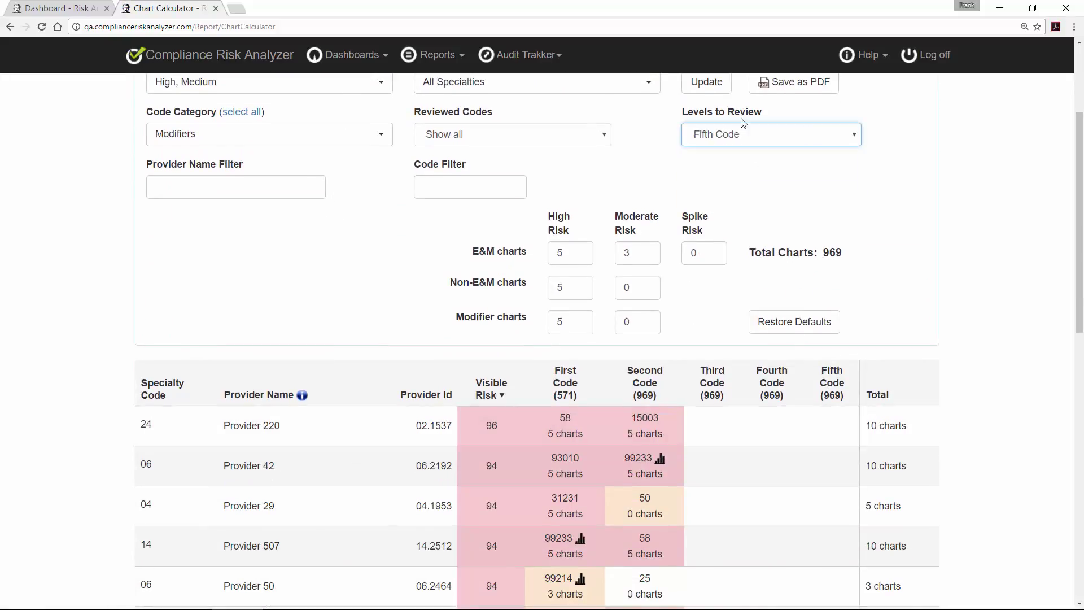
{"action": "left_click", "coordinate": [719, 91]}
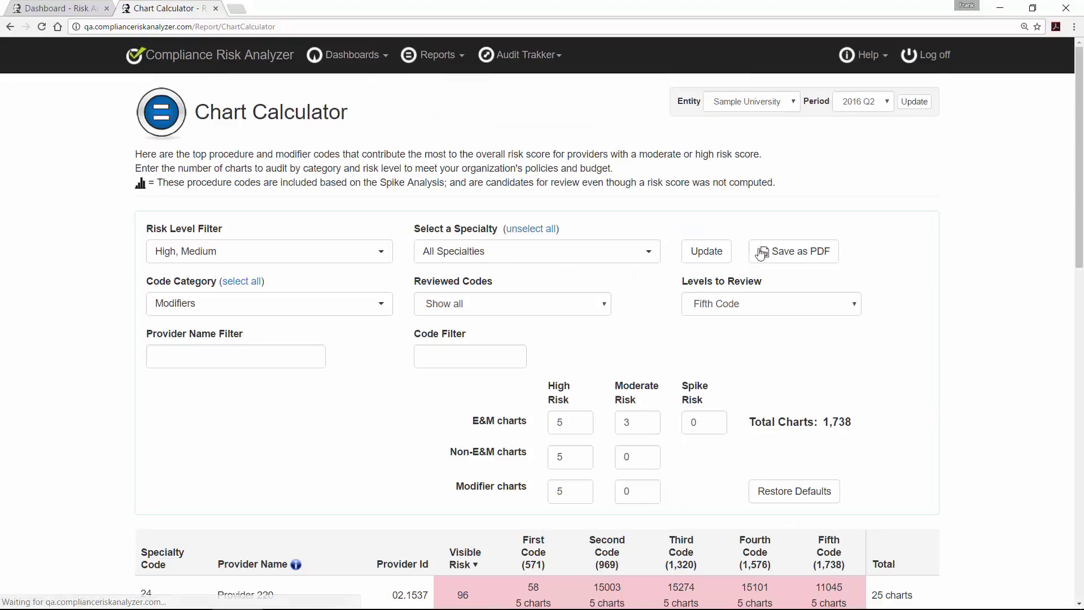
Add Low and None Detected risk levels to the filter and recalculate, totalling 2,086 charts.
{"action": "left_click", "coordinate": [380, 259]}
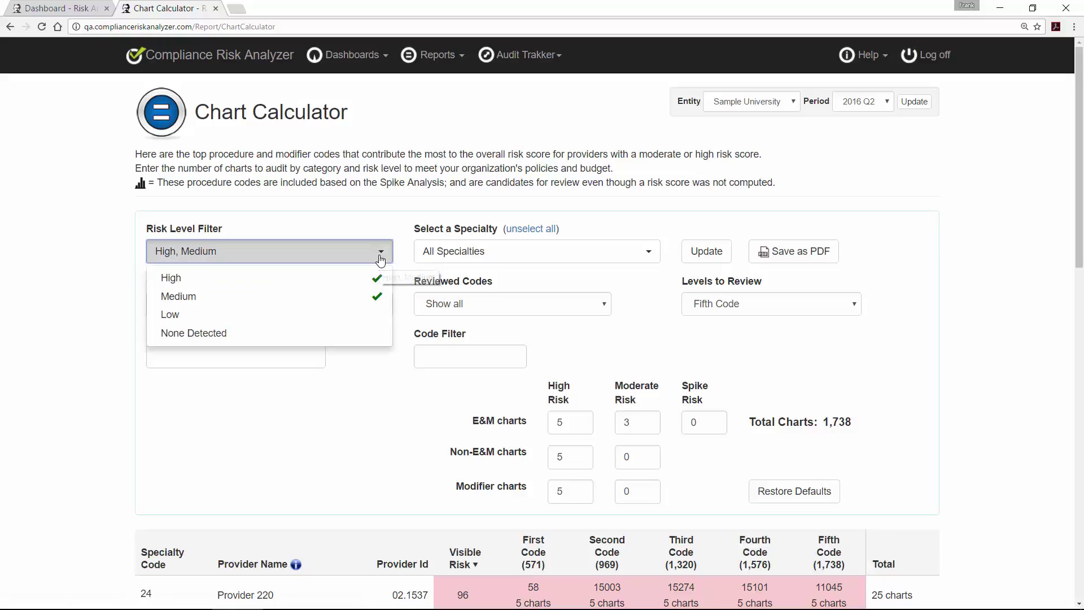
{"action": "left_click", "coordinate": [340, 315]}
{"action": "left_click", "coordinate": [340, 333]}
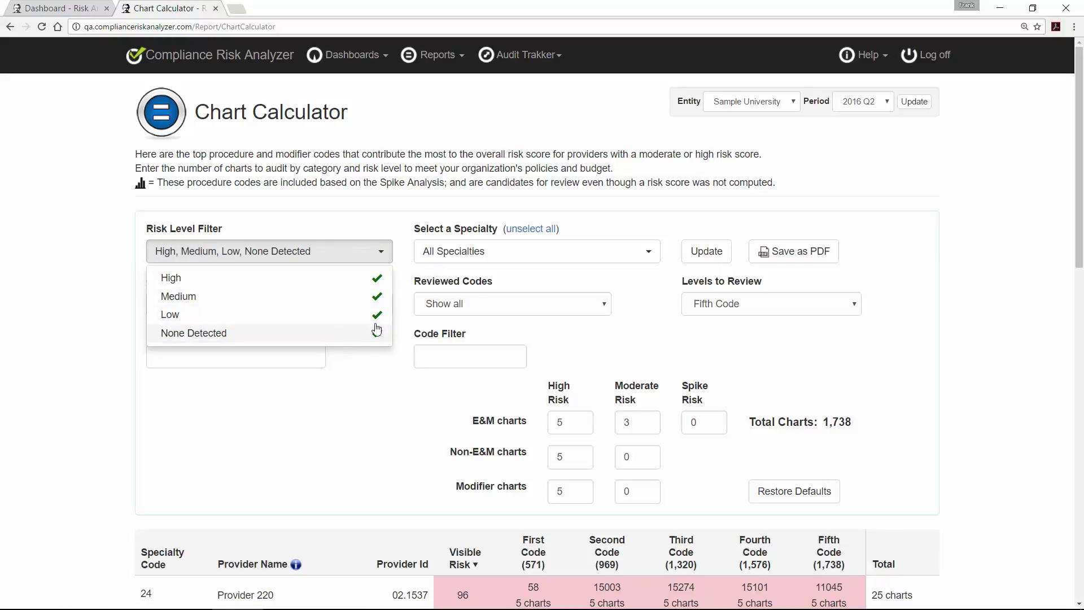
{"action": "left_click", "coordinate": [702, 254]}
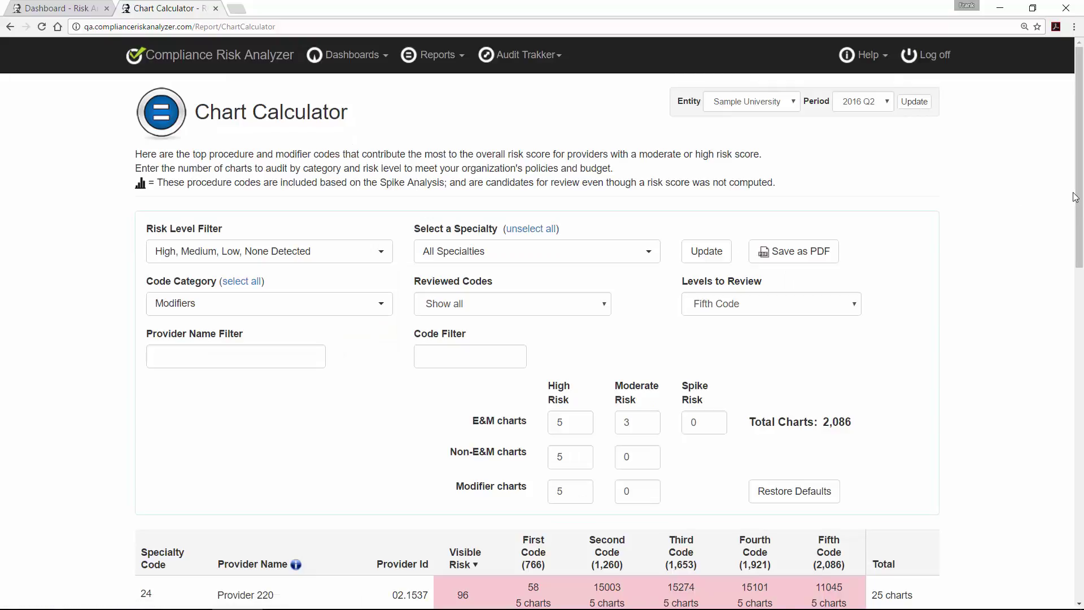
{"action": "left_click_drag", "start_coordinate": [1074, 197], "coordinate": [1053, 601]}
List all 402 providers on one page and scroll through the provider results table.
{"action": "left_click", "coordinate": [423, 536]}
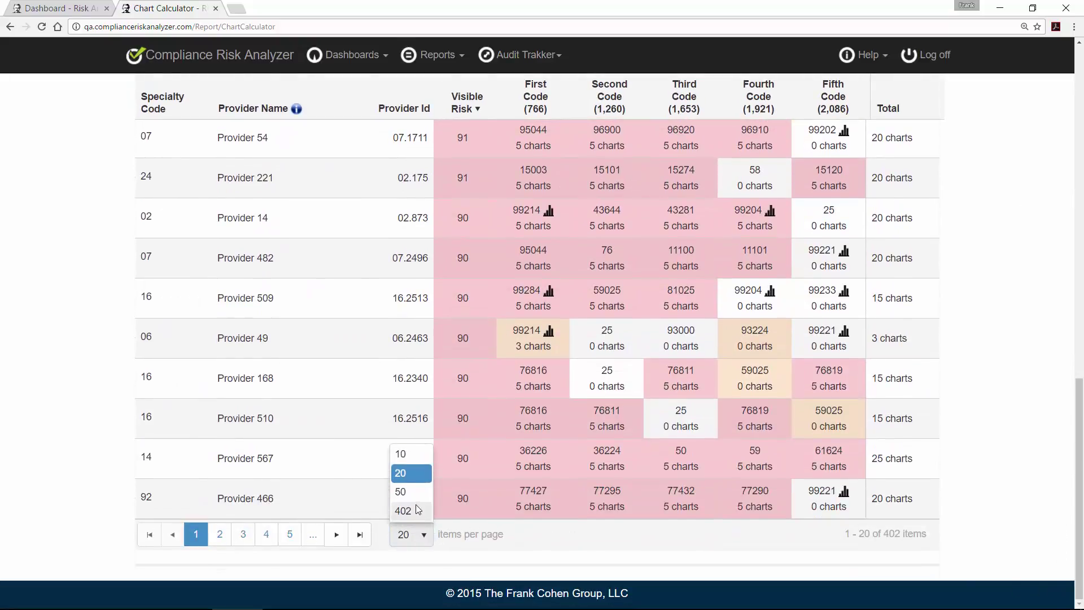
{"action": "left_click", "coordinate": [418, 510]}
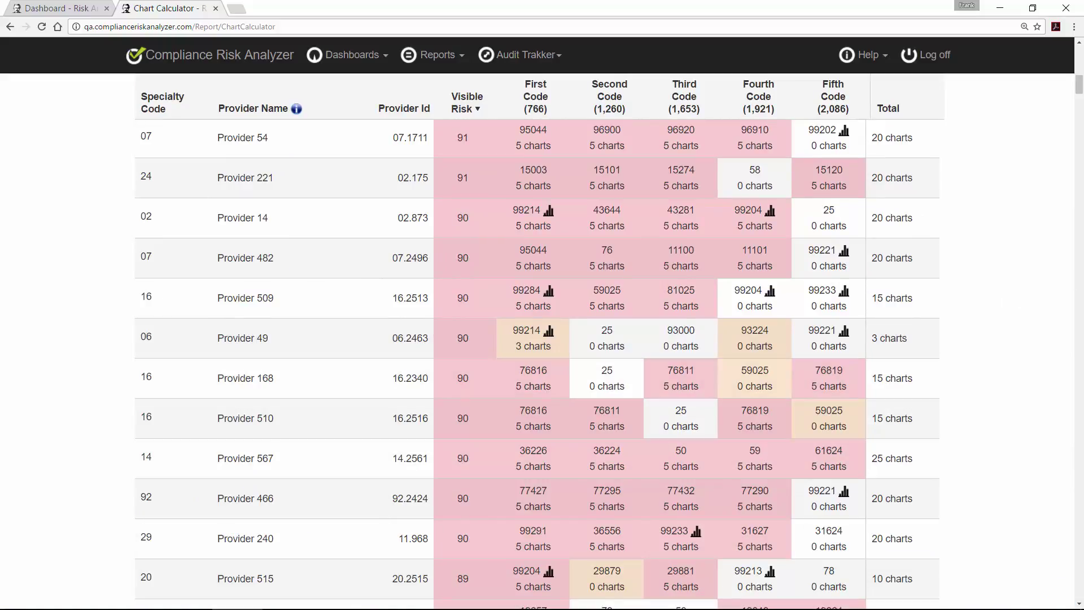
{"action": "left_click_drag", "start_coordinate": [1078, 84], "coordinate": [1064, 575]}
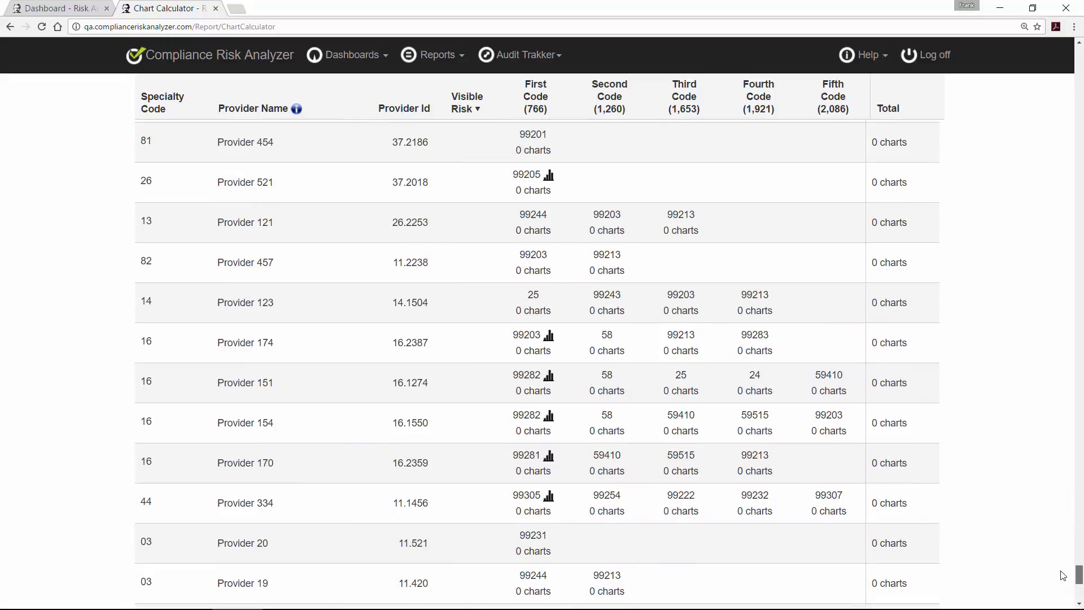
{"action": "left_click_drag", "start_coordinate": [1064, 575], "coordinate": [1080, 53]}
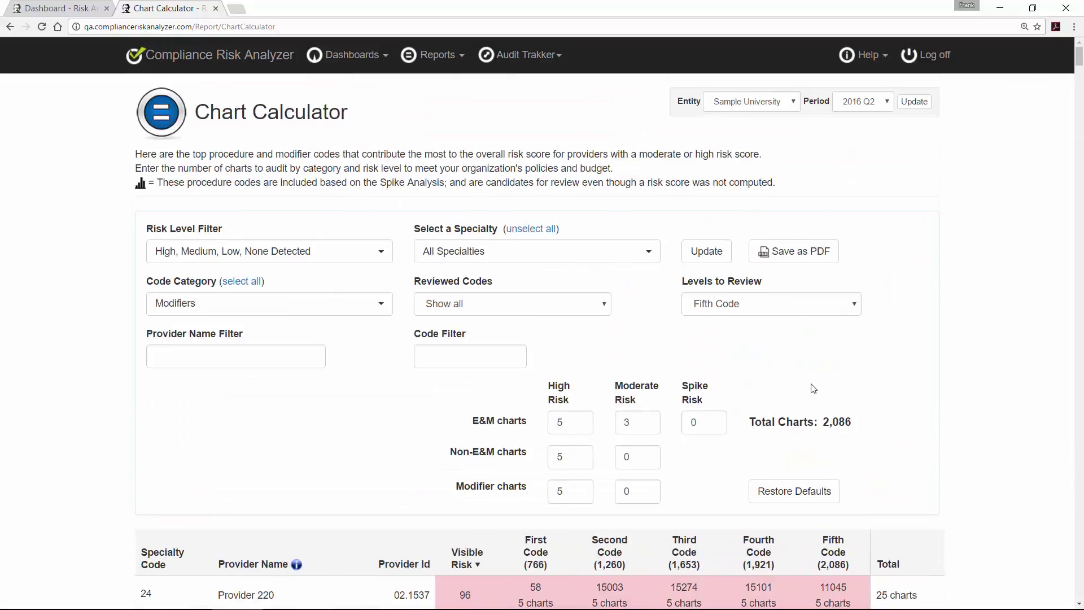
{"action": "scroll", "coordinate": [813, 388], "scroll_direction": "down", "scroll_amount": 5}
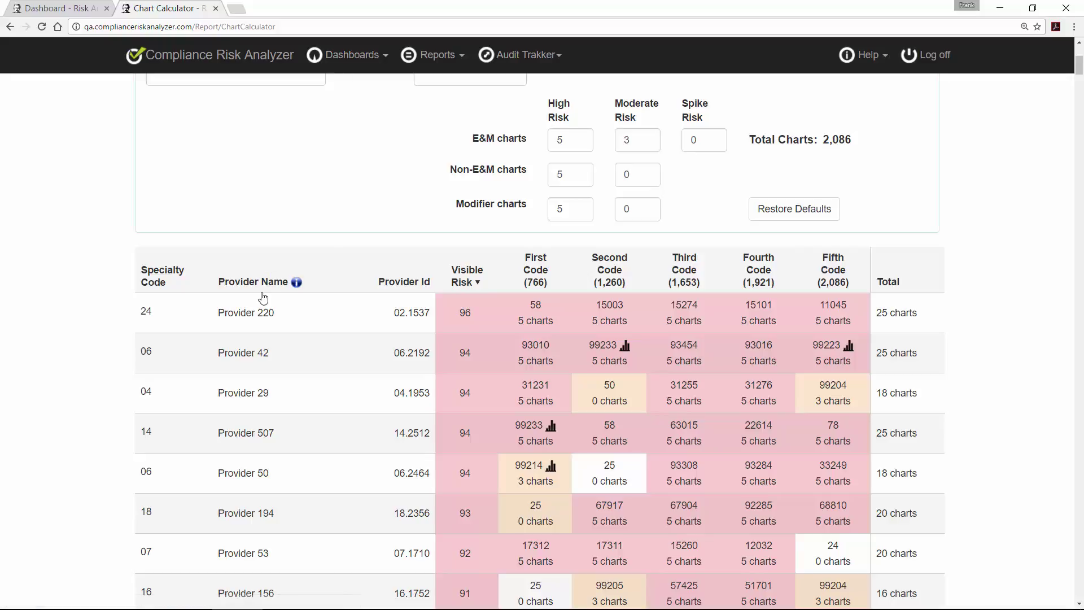
Open Provider 220's dashboard and bring its Time risk section, scored 91, into view.
{"action": "left_click", "coordinate": [260, 316]}
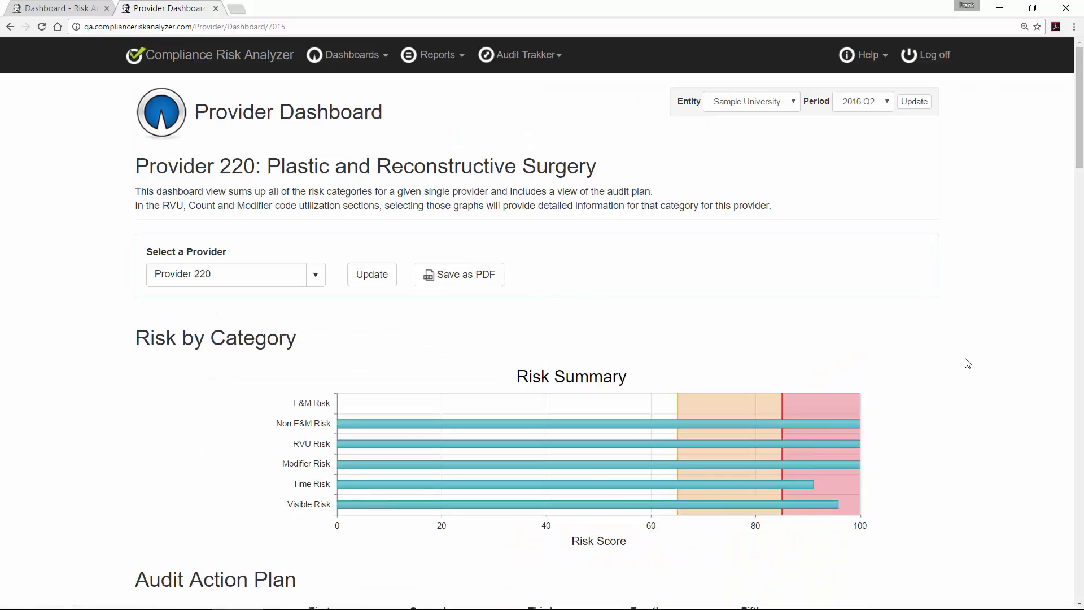
{"action": "scroll", "coordinate": [967, 365], "scroll_direction": "down", "scroll_amount": 2}
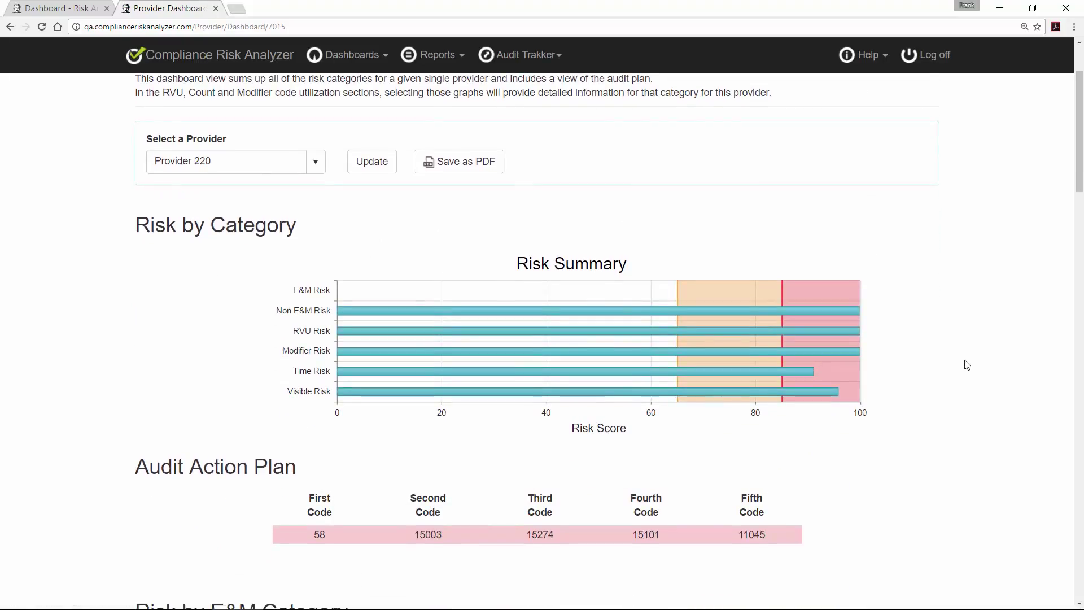
{"action": "scroll", "coordinate": [967, 364], "scroll_direction": "down", "scroll_amount": 1}
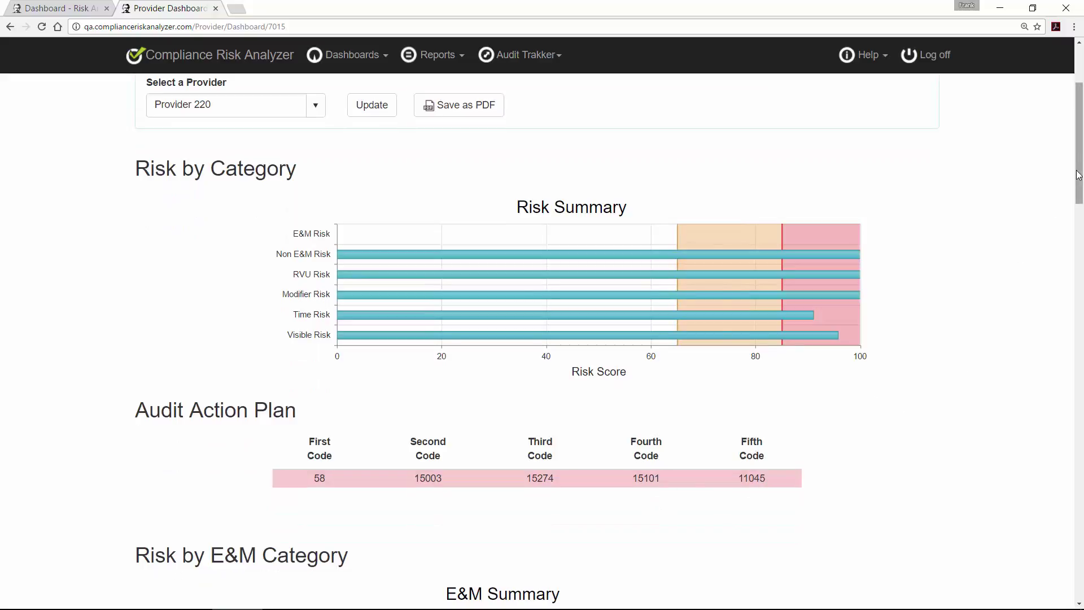
{"action": "left_click_drag", "start_coordinate": [1078, 176], "coordinate": [1082, 338]}
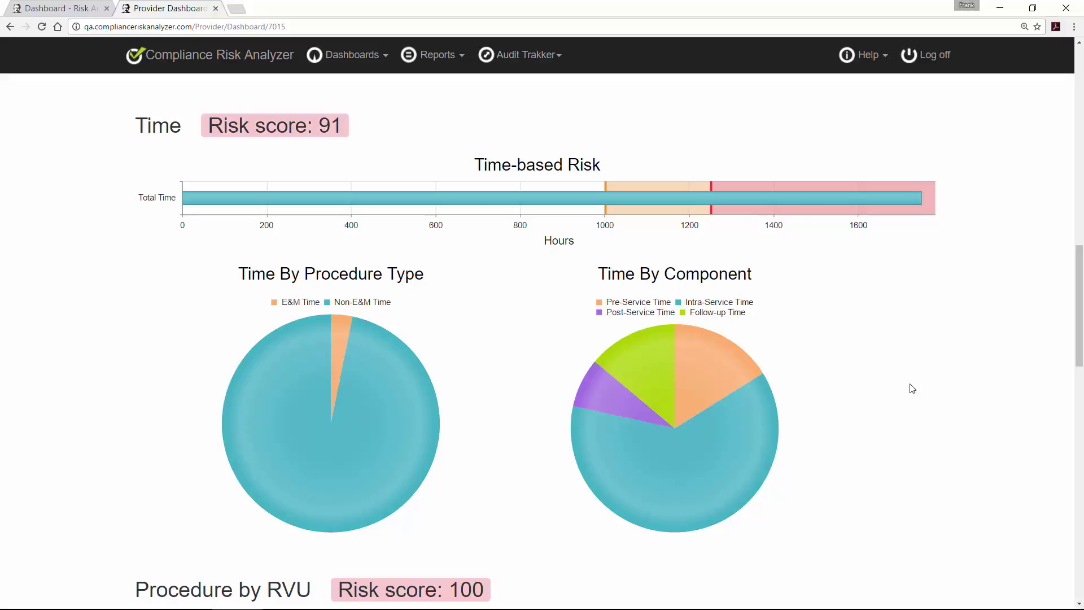
Read the Time pie chart's slice values, totalling 1,749 hours, mostly Non-E&M.
{"action": "mouse_move", "coordinate": [749, 446]}
{"action": "mouse_move", "coordinate": [705, 376]}
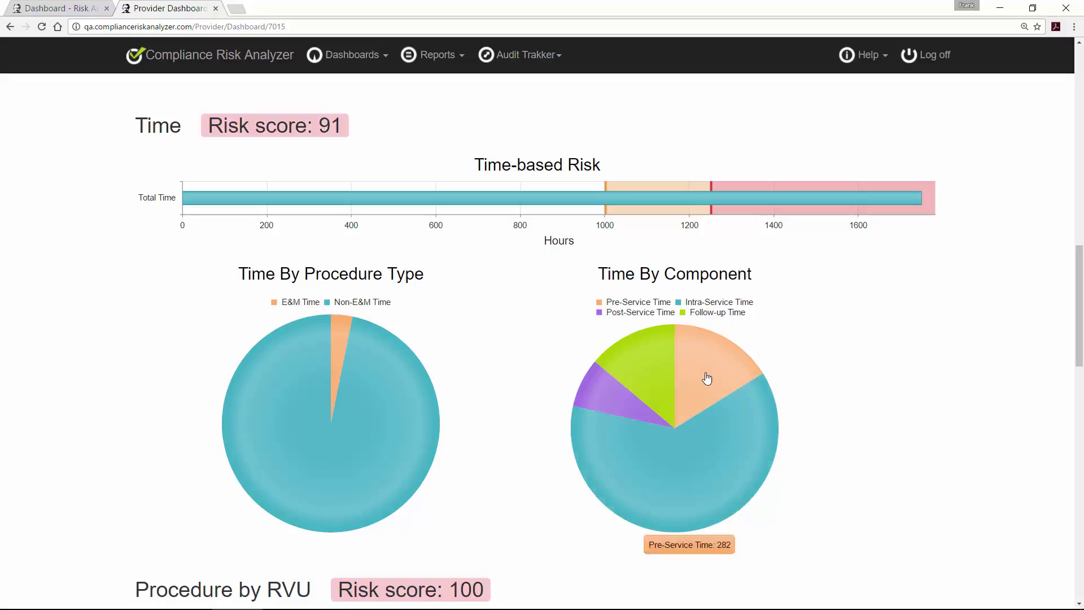
{"action": "mouse_move", "coordinate": [659, 375]}
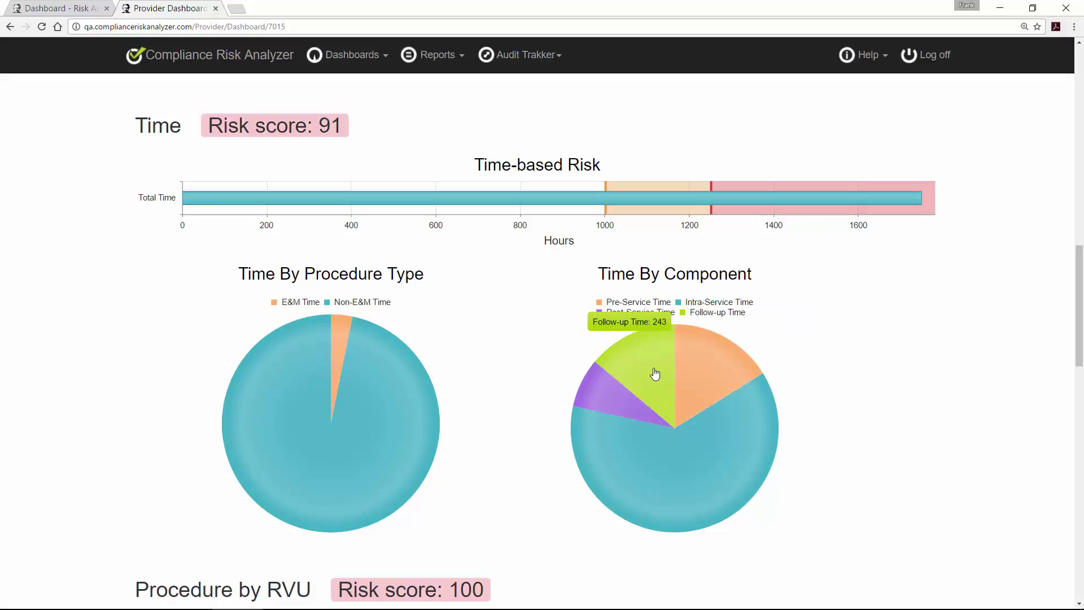
{"action": "mouse_move", "coordinate": [604, 399]}
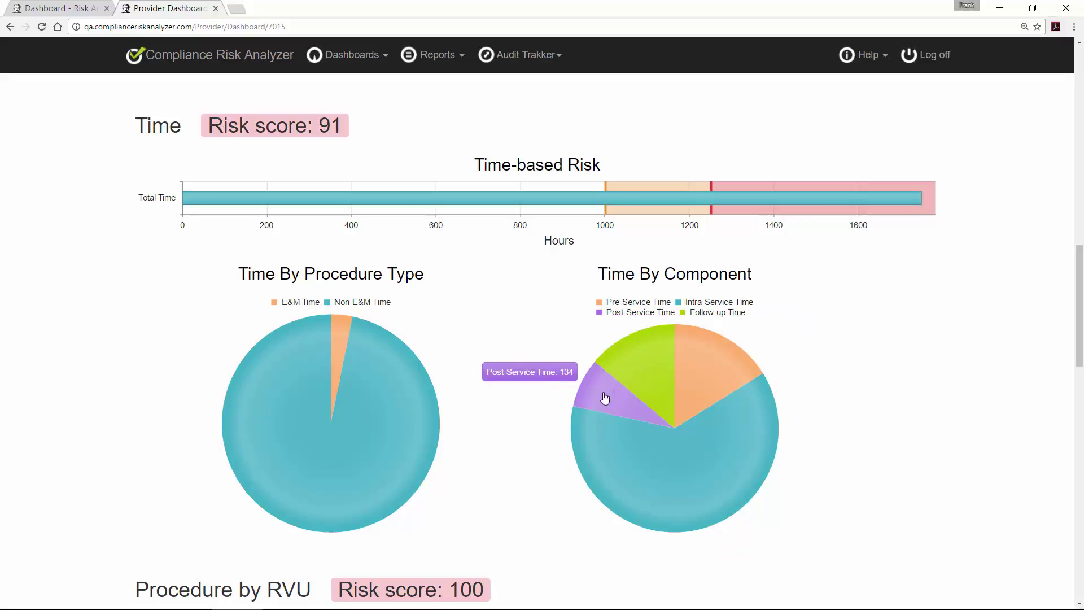
{"action": "mouse_move", "coordinate": [401, 399]}
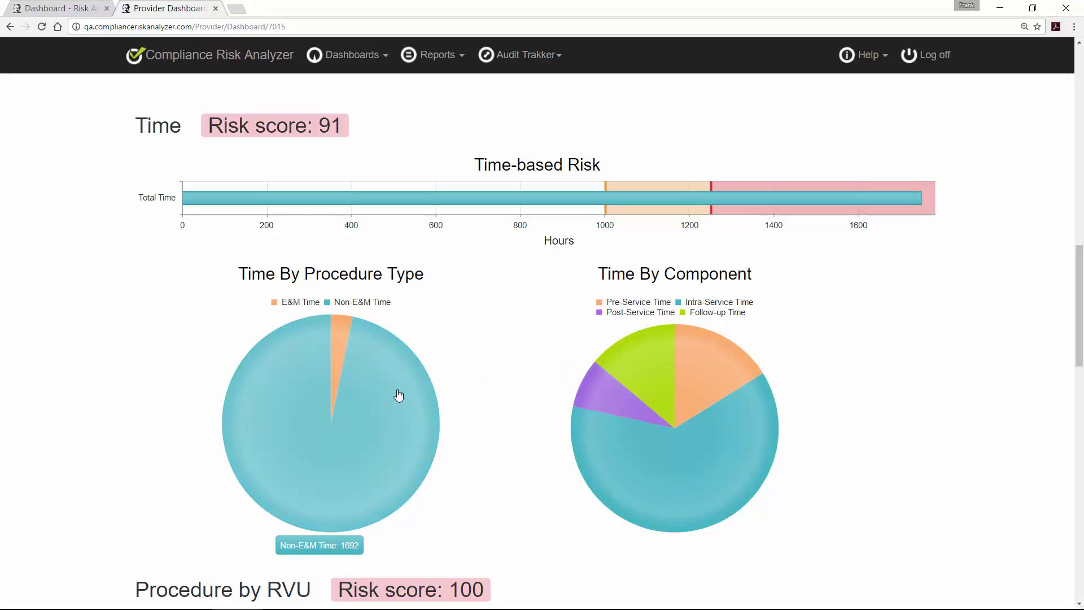
{"action": "mouse_move", "coordinate": [338, 343]}
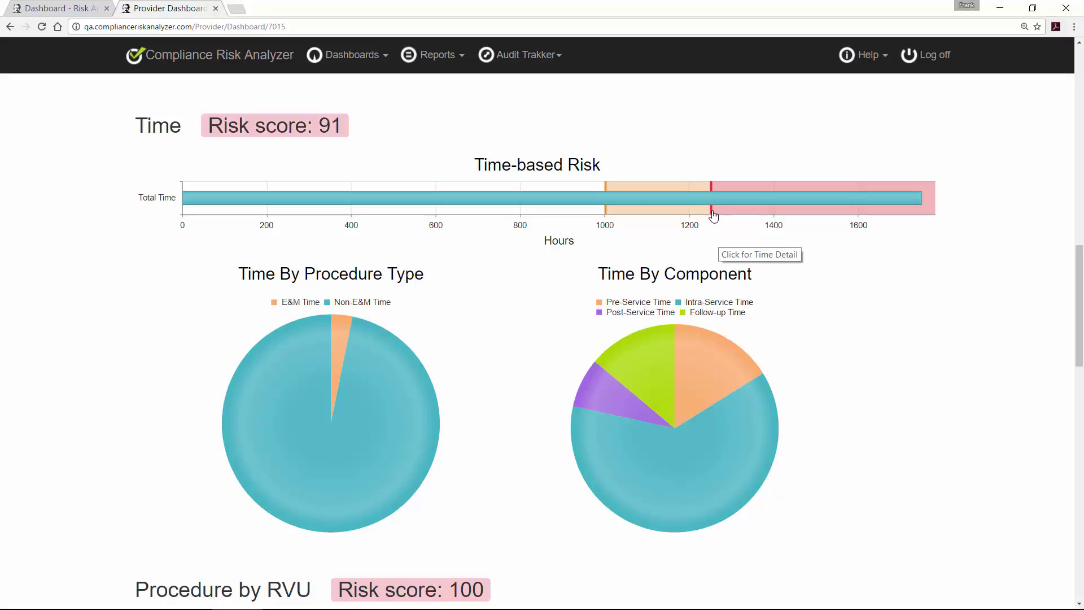
{"action": "mouse_move", "coordinate": [718, 203]}
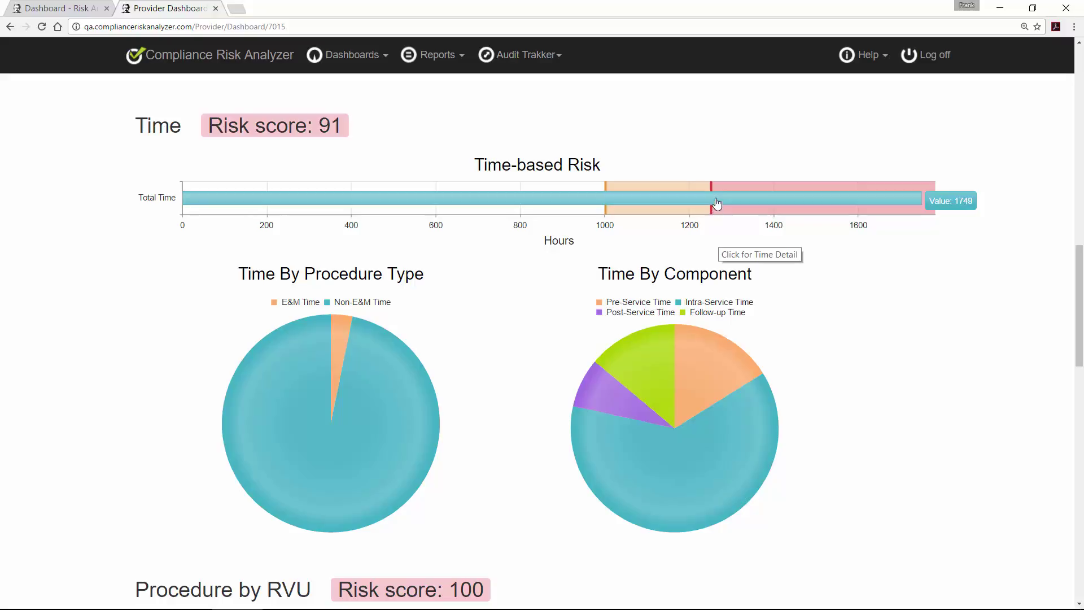
Open Provider 220's Time Detail report, led by procedure 15003 at 13.2% of hours.
{"action": "left_click", "coordinate": [717, 203]}
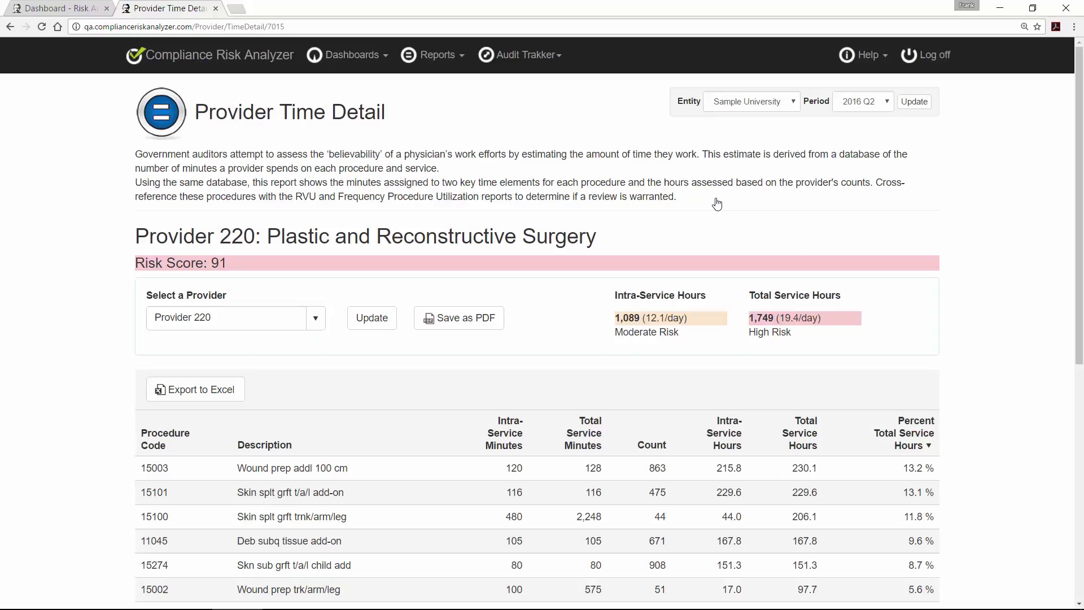
{"action": "scroll", "coordinate": [970, 348], "scroll_direction": "down", "scroll_amount": 2}
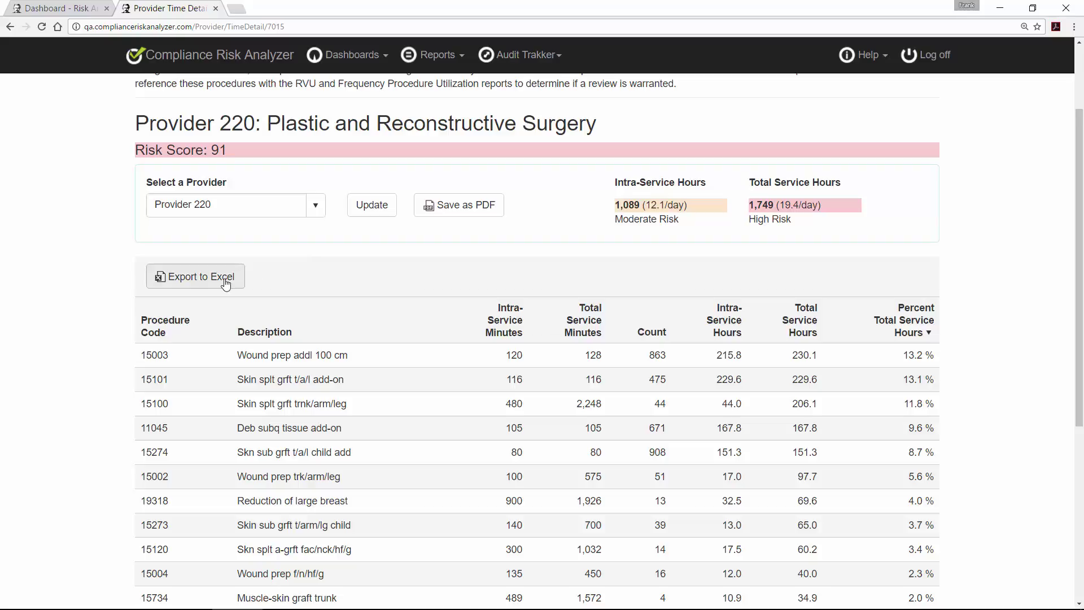
Return to Provider 220's dashboard and read the Procedure by RVU charts, led by 15101 at 30.6%.
{"action": "left_click", "coordinate": [11, 26]}
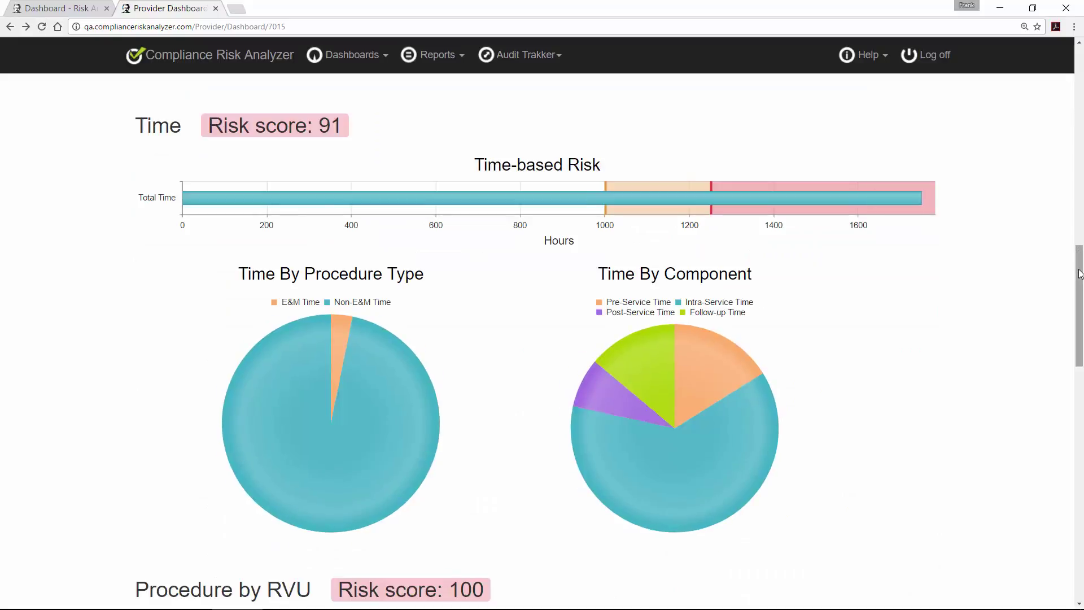
{"action": "left_click_drag", "start_coordinate": [1079, 270], "coordinate": [1082, 387]}
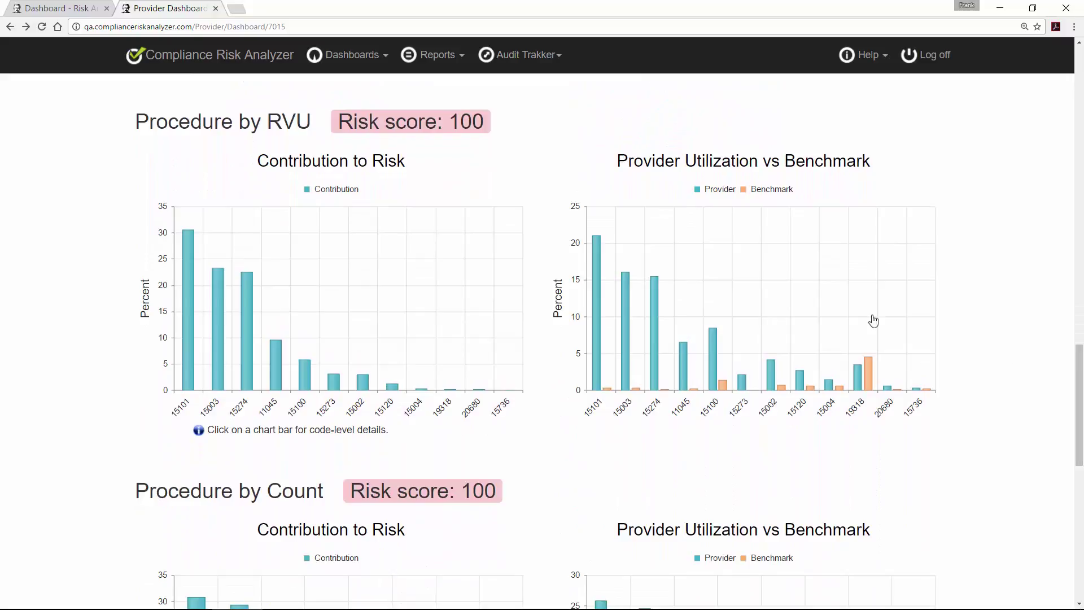
{"action": "mouse_move", "coordinate": [189, 262]}
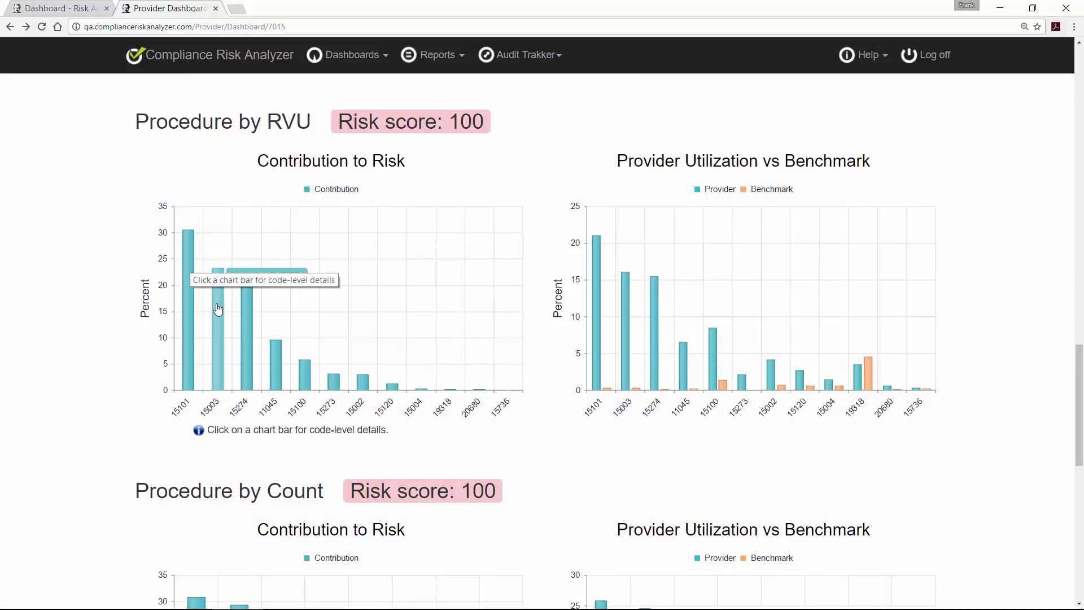
{"action": "mouse_move", "coordinate": [251, 327]}
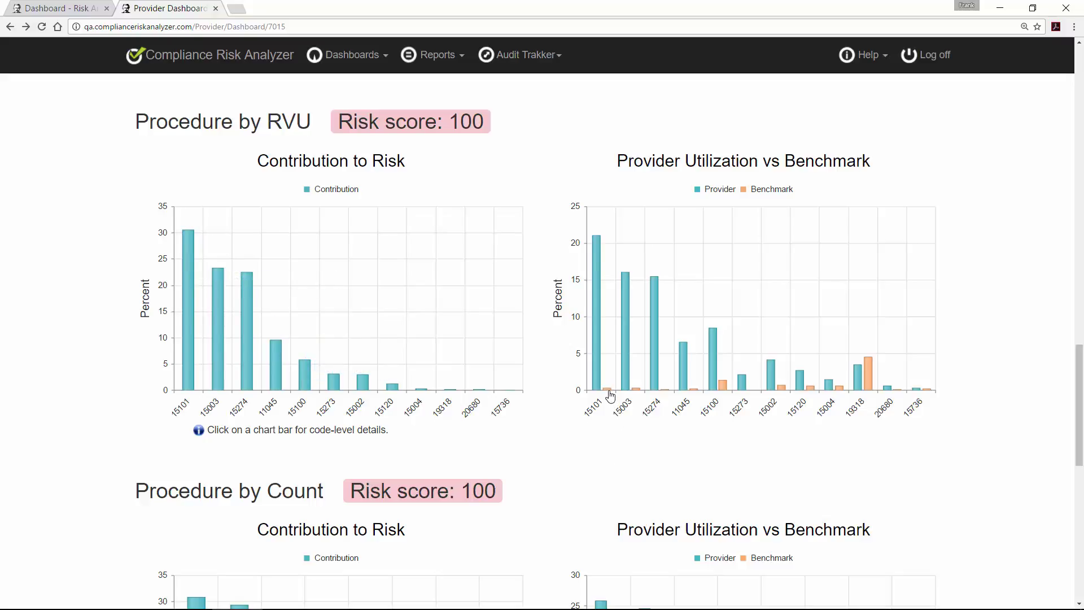
{"action": "mouse_move", "coordinate": [610, 402]}
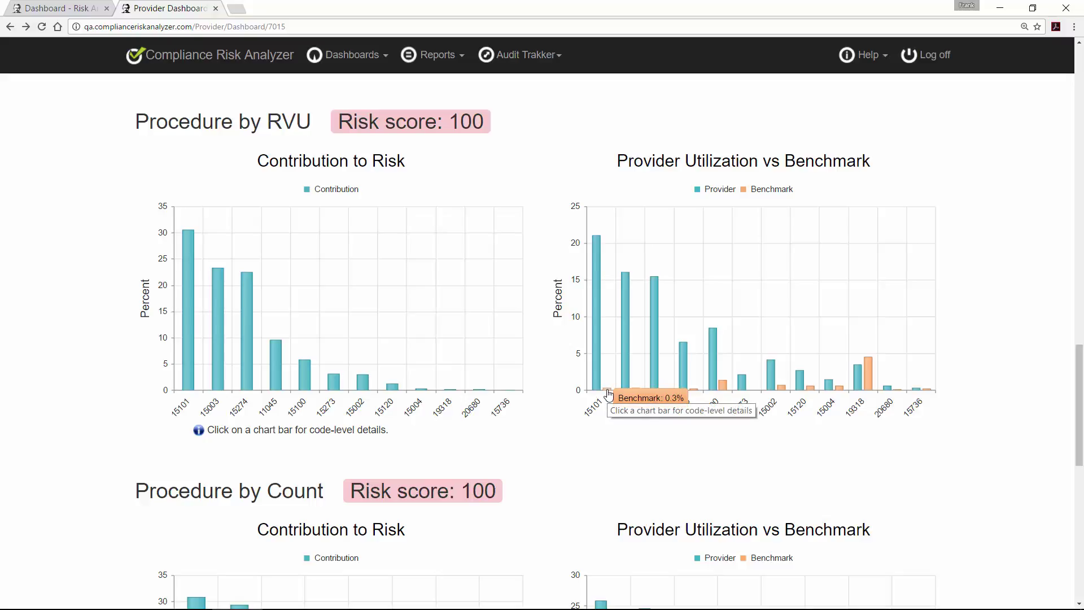
{"action": "mouse_move", "coordinate": [598, 363]}
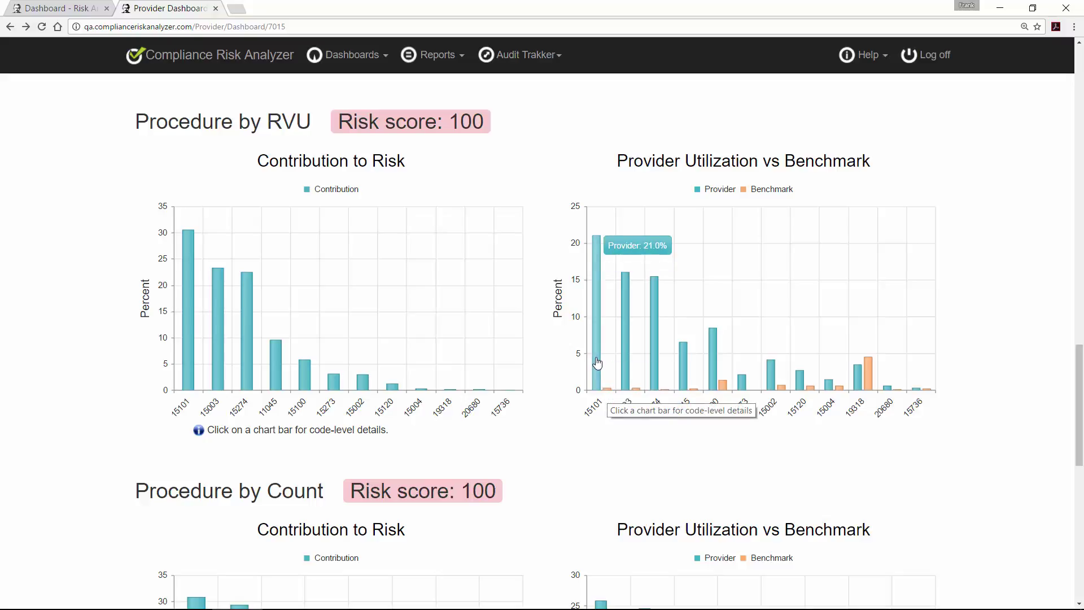
Check code 15101's RVU utilization detail, then view Modifier by Count, where modifier 58 contributes 80.0%.
{"action": "left_click", "coordinate": [598, 362]}
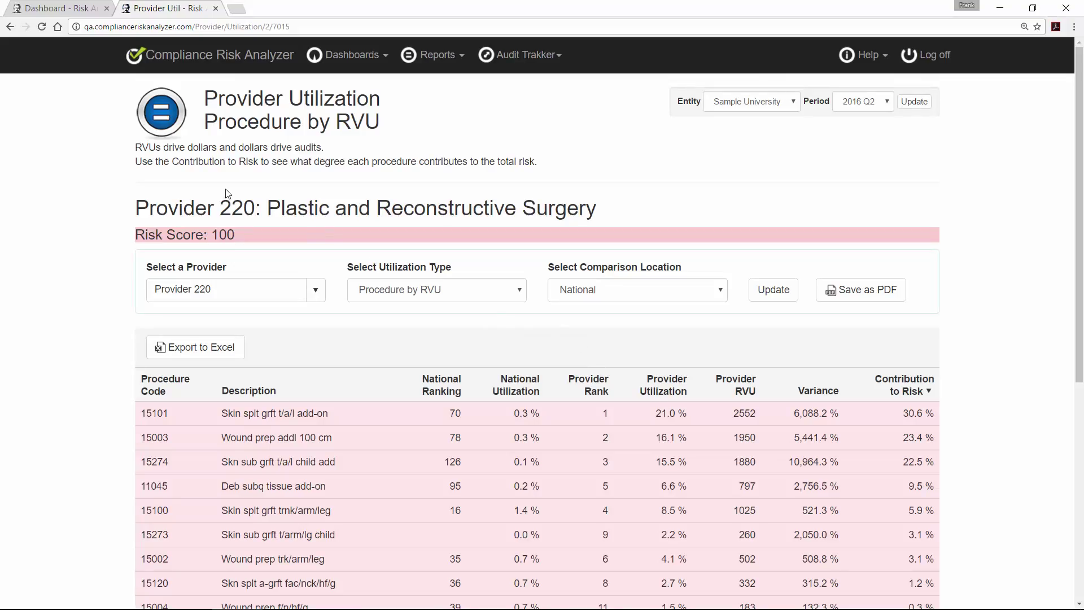
{"action": "scroll", "coordinate": [227, 193], "scroll_direction": "down", "scroll_amount": 1}
{"action": "scroll", "coordinate": [228, 194], "scroll_direction": "down", "scroll_amount": 1}
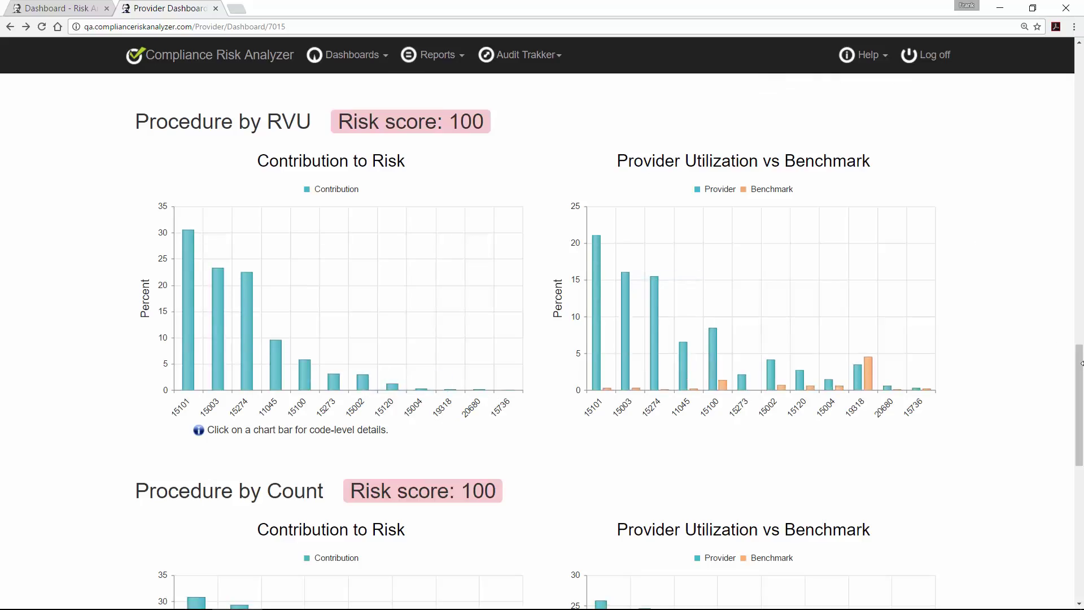
{"action": "left_click_drag", "start_coordinate": [1079, 389], "coordinate": [1080, 517]}
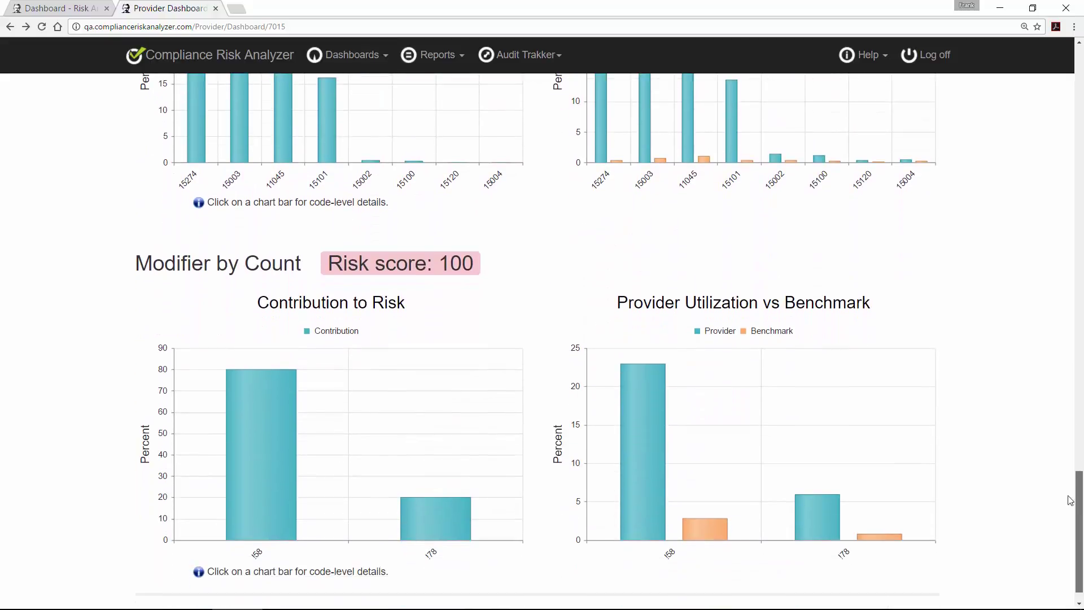
Open the modifier 58 utilization detail from Provider 220's Modifier by Count chart.
{"action": "left_click", "coordinate": [269, 454]}
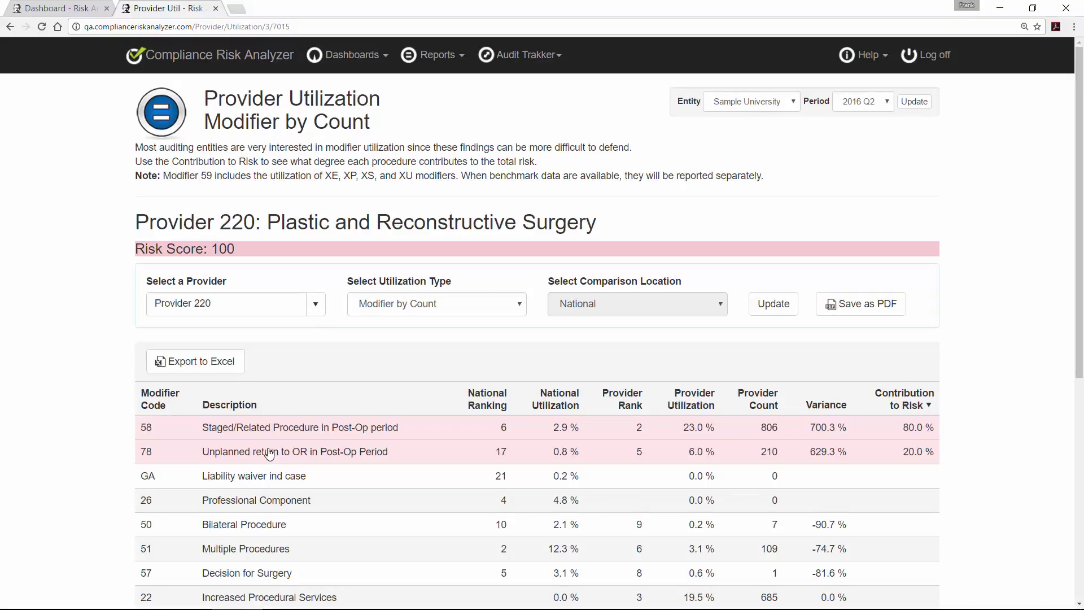
Go back to Provider 220's dashboard and scroll up to its Risk by Category summary.
{"action": "left_click", "coordinate": [10, 27]}
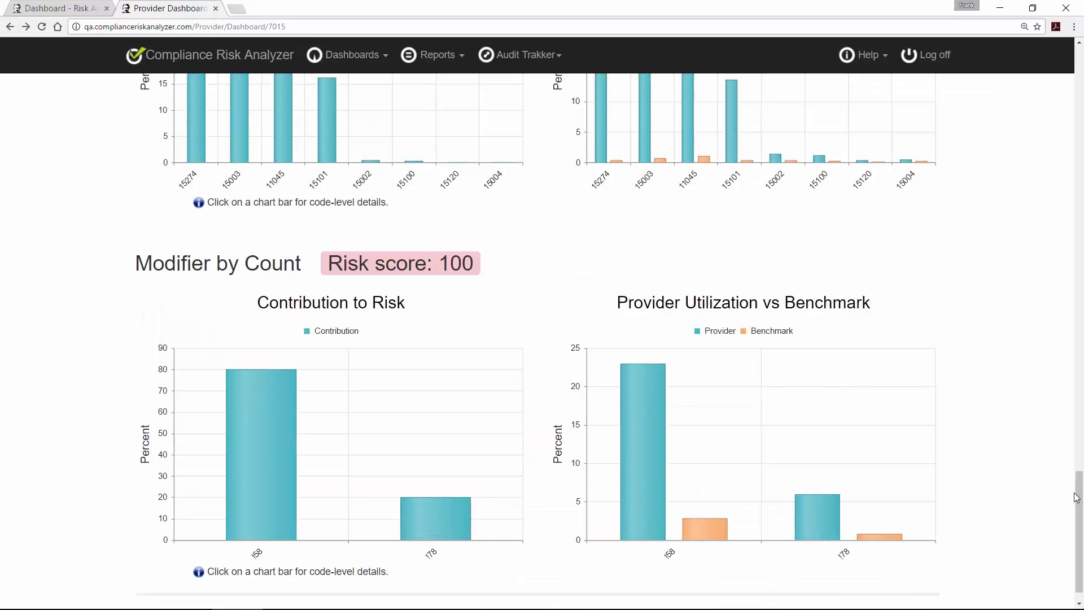
{"action": "left_click_drag", "start_coordinate": [1077, 497], "coordinate": [1071, 74]}
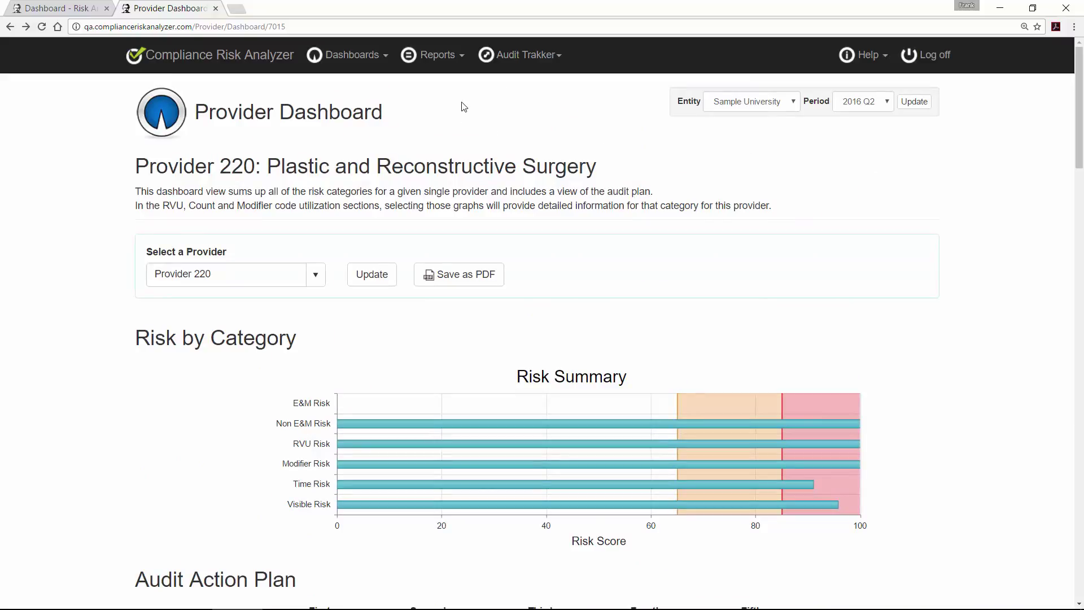
Open the Provider Time report and check the specialty filter, leaving it on All.
{"action": "left_click", "coordinate": [447, 63]}
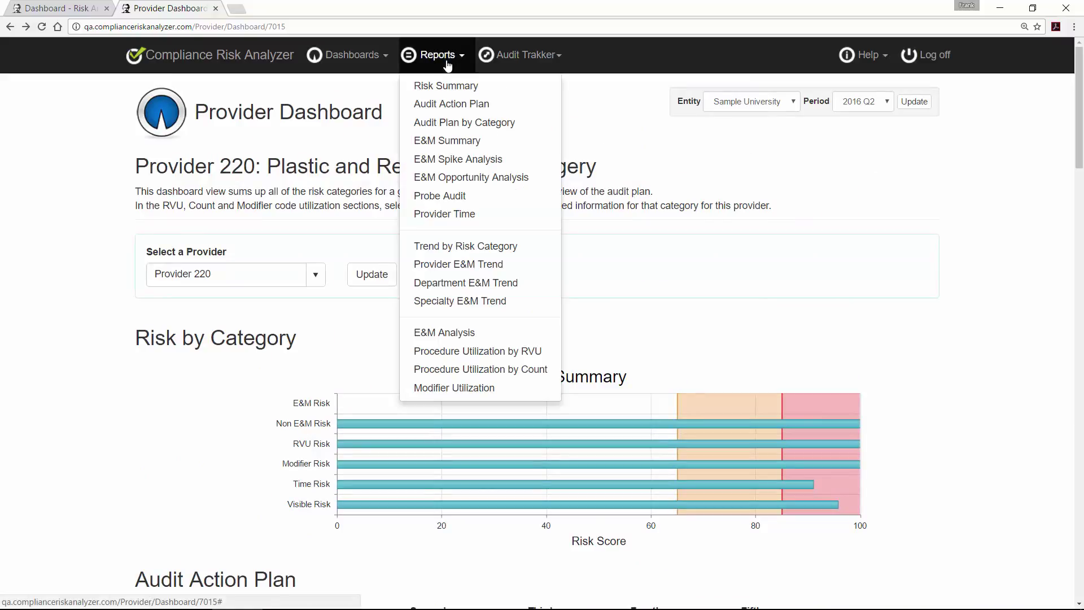
{"action": "left_click", "coordinate": [446, 215]}
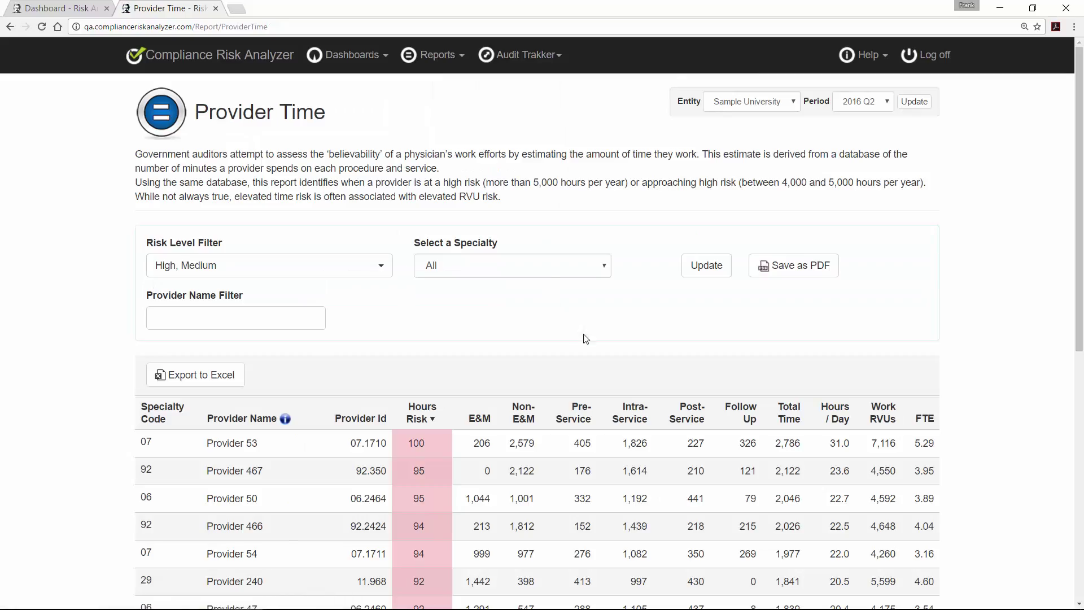
{"action": "scroll", "coordinate": [586, 345], "scroll_direction": "down", "scroll_amount": 2}
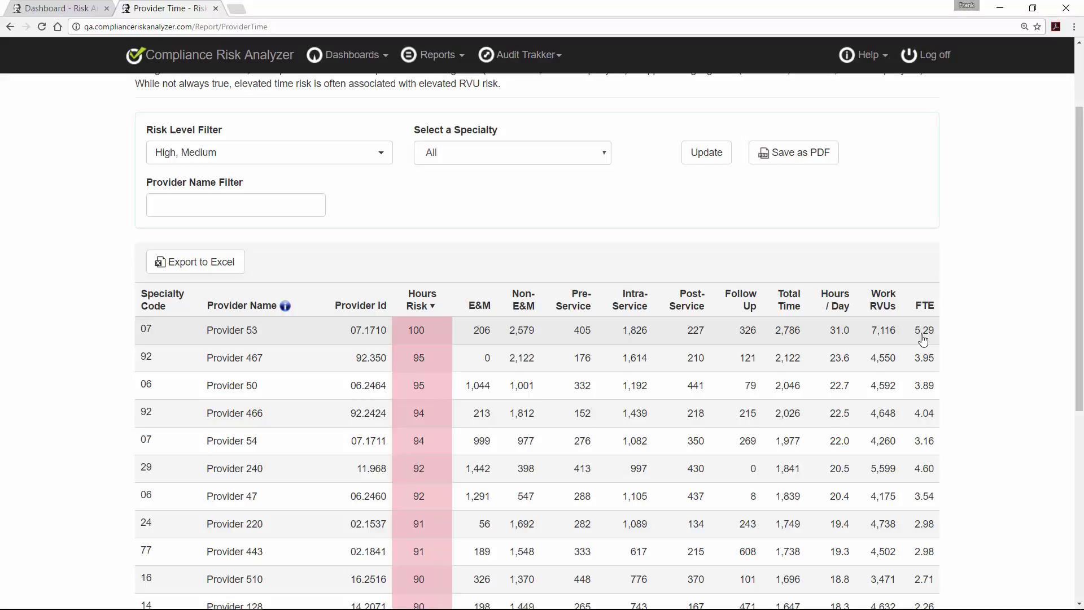
{"action": "left_click", "coordinate": [591, 153]}
{"action": "left_click", "coordinate": [592, 173]}
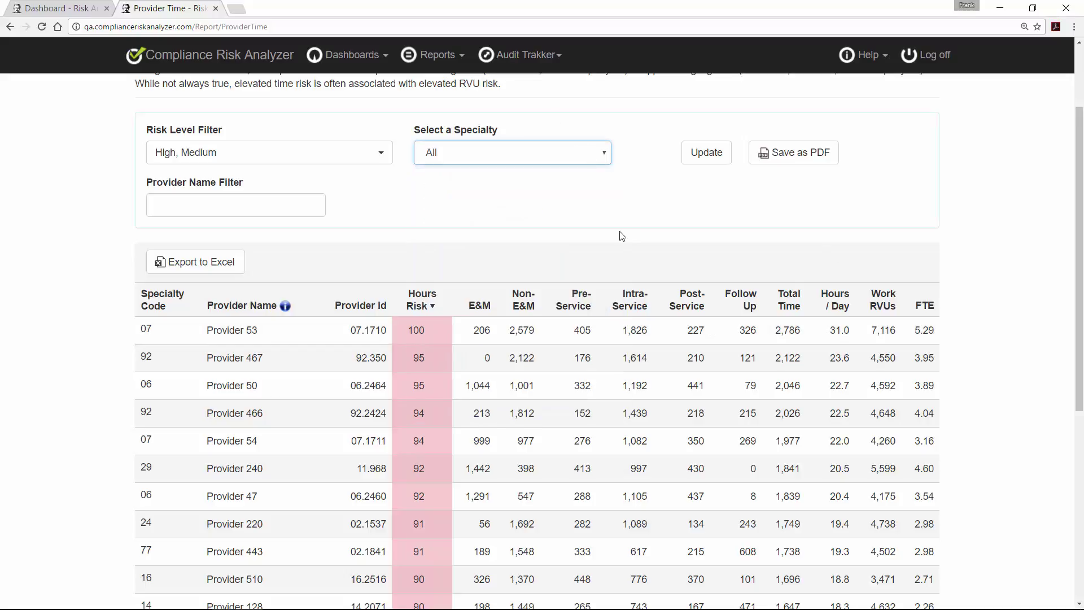
Open Provider 53's Dermatology Time Detail (2,786 hours) and bring up the Reports list.
{"action": "left_click", "coordinate": [646, 330]}
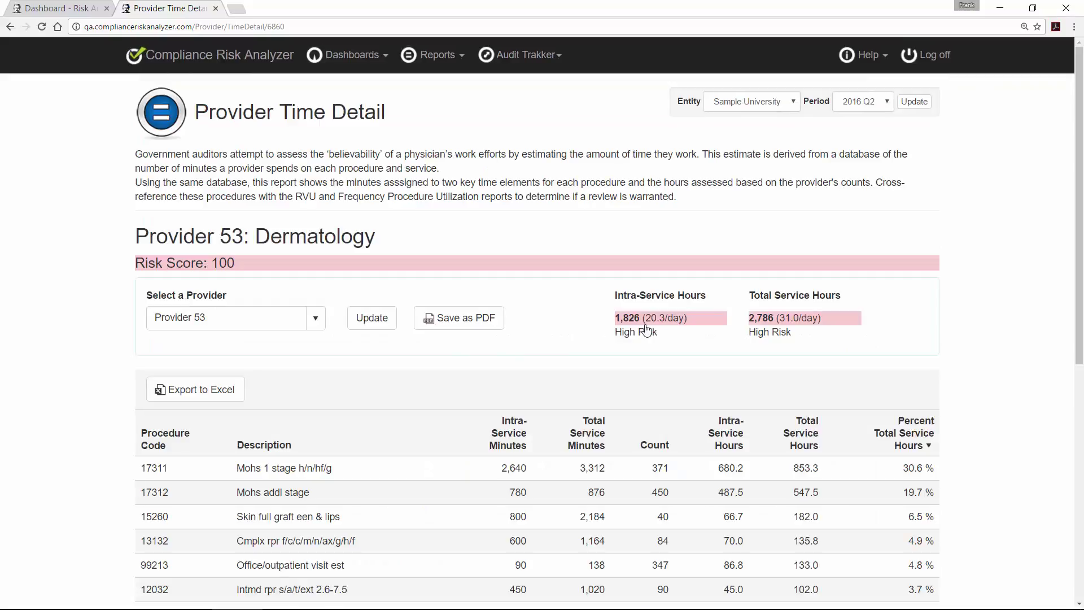
{"action": "scroll", "coordinate": [546, 371], "scroll_direction": "down", "scroll_amount": 2}
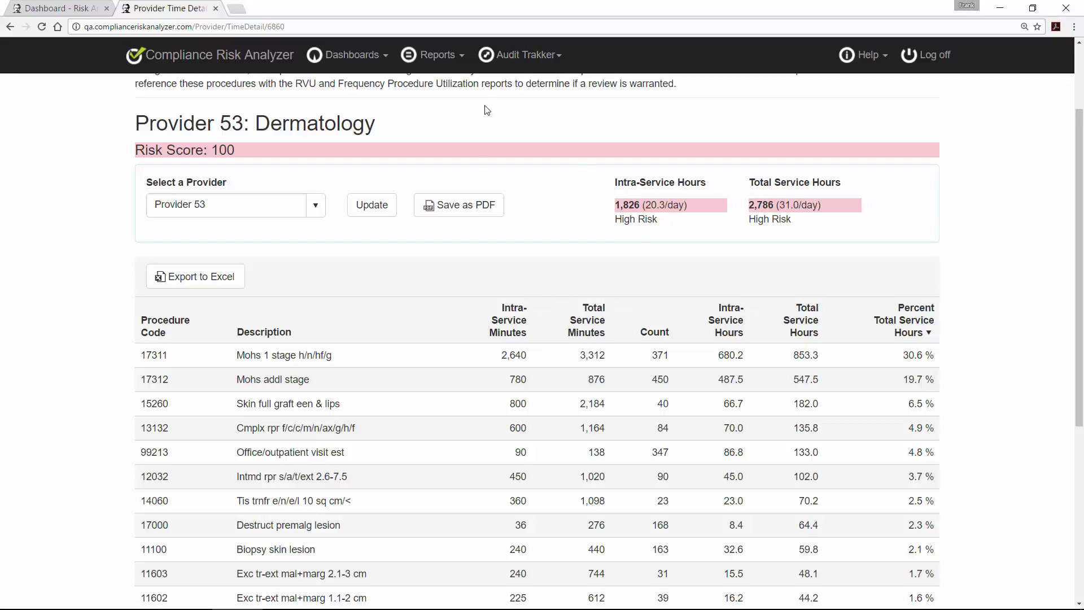
{"action": "left_click", "coordinate": [437, 64]}
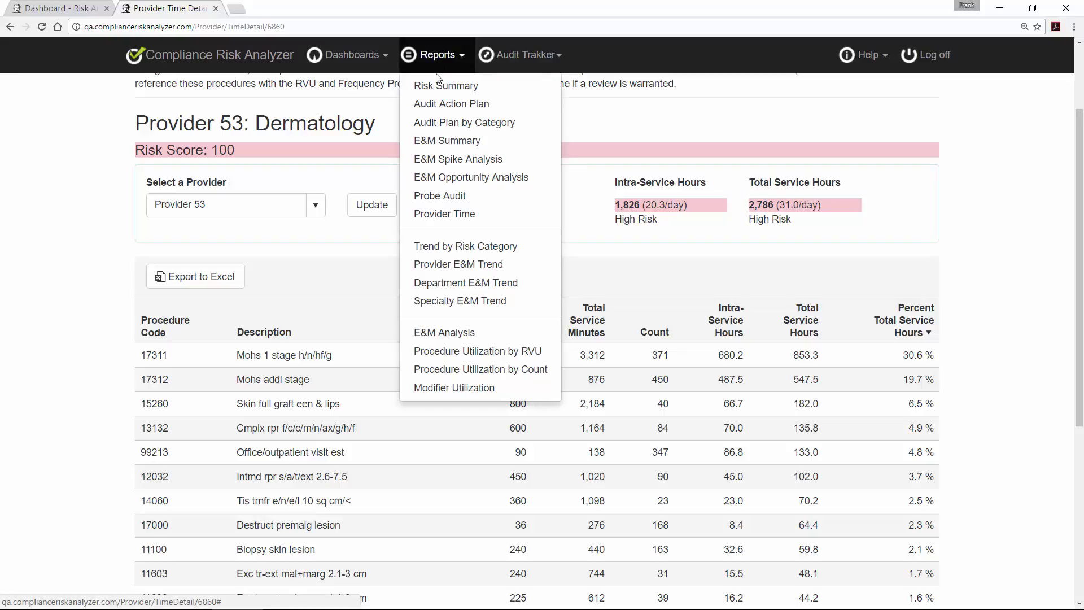
Open the Trend by Risk Category report showing Visible Risk.
{"action": "left_click", "coordinate": [443, 248]}
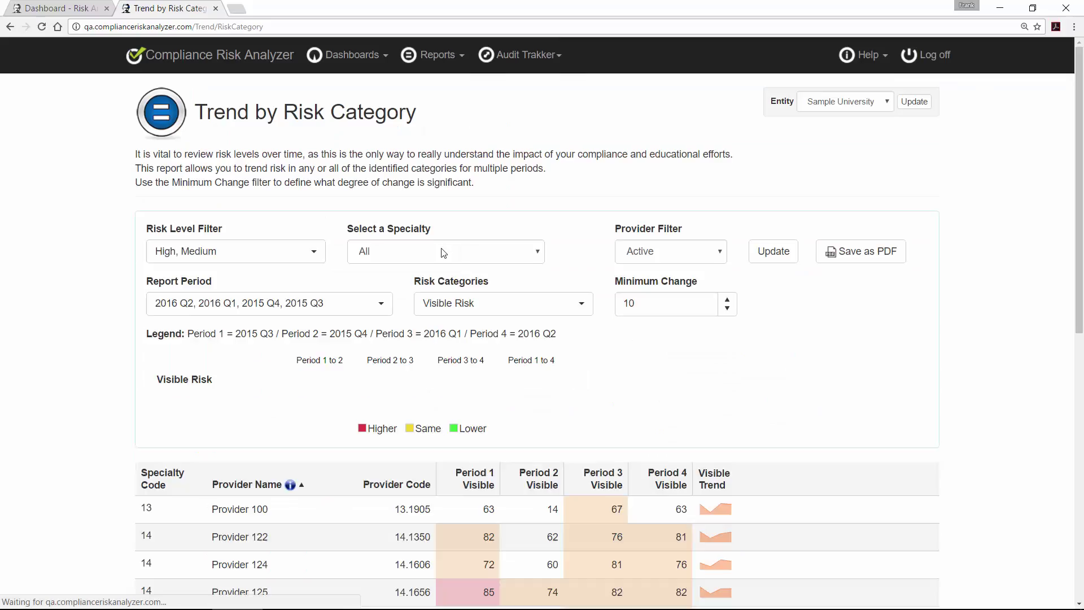
{"action": "scroll", "coordinate": [723, 406], "scroll_direction": "down", "scroll_amount": 1}
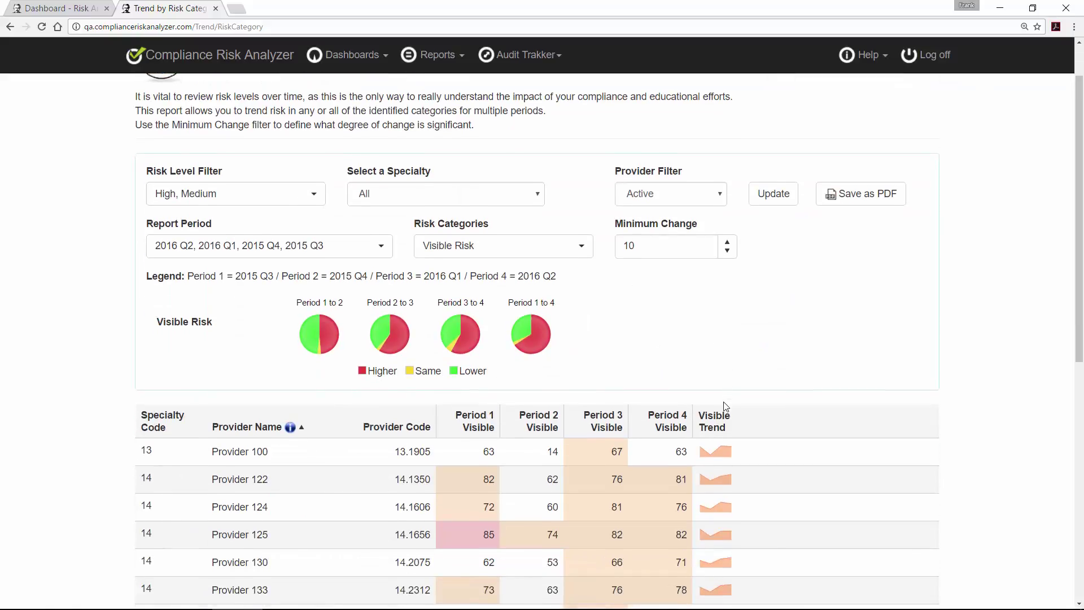
{"action": "scroll", "coordinate": [726, 407], "scroll_direction": "down", "scroll_amount": 2}
{"action": "scroll", "coordinate": [726, 407], "scroll_direction": "up", "scroll_amount": 1}
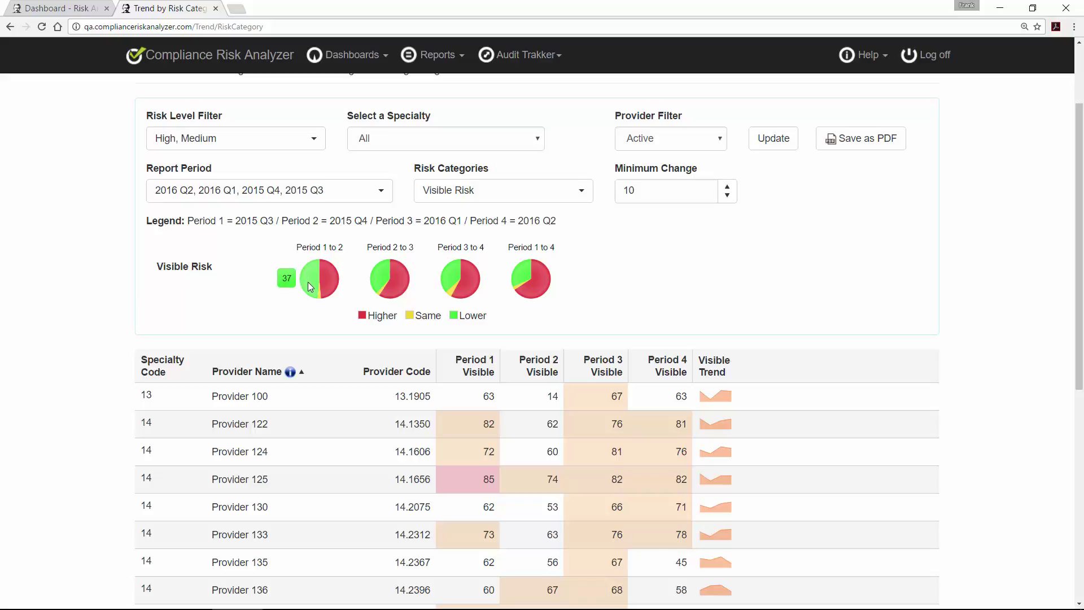
Inspect the 2015 Q3–2016 Q2 pie charts and browse the 76-provider trend table.
{"action": "mouse_move", "coordinate": [320, 300]}
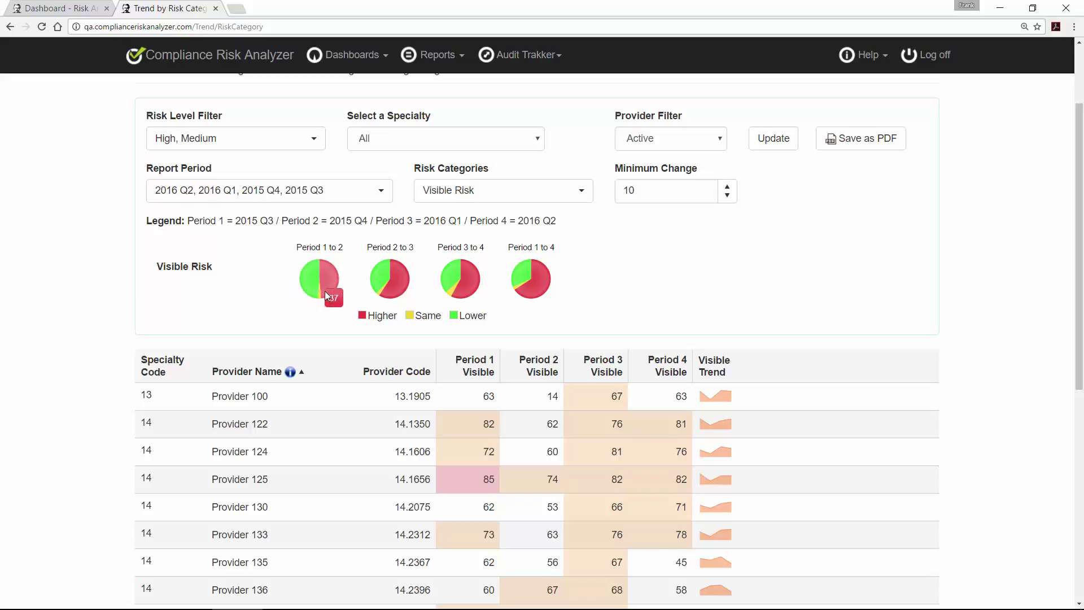
{"action": "mouse_move", "coordinate": [380, 284]}
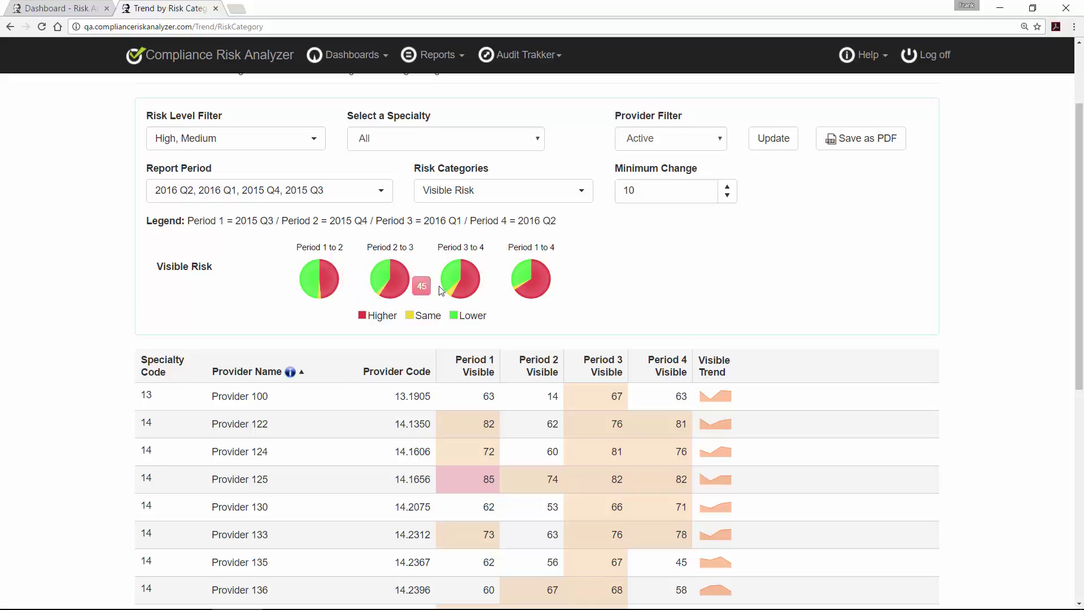
{"action": "mouse_move", "coordinate": [460, 295]}
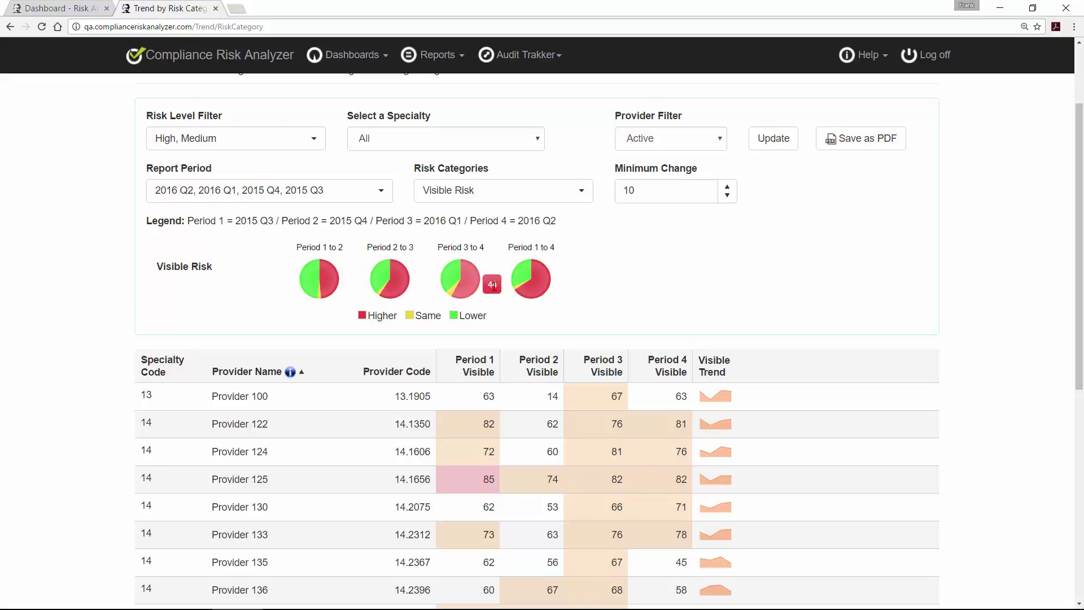
{"action": "mouse_move", "coordinate": [522, 287]}
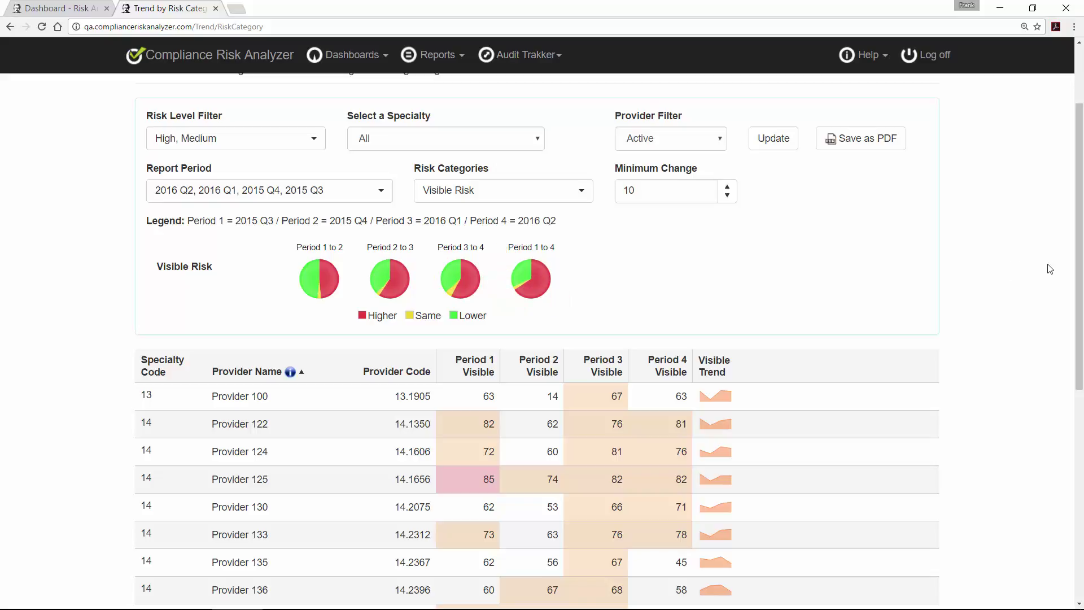
{"action": "left_click_drag", "start_coordinate": [1079, 262], "coordinate": [1079, 462]}
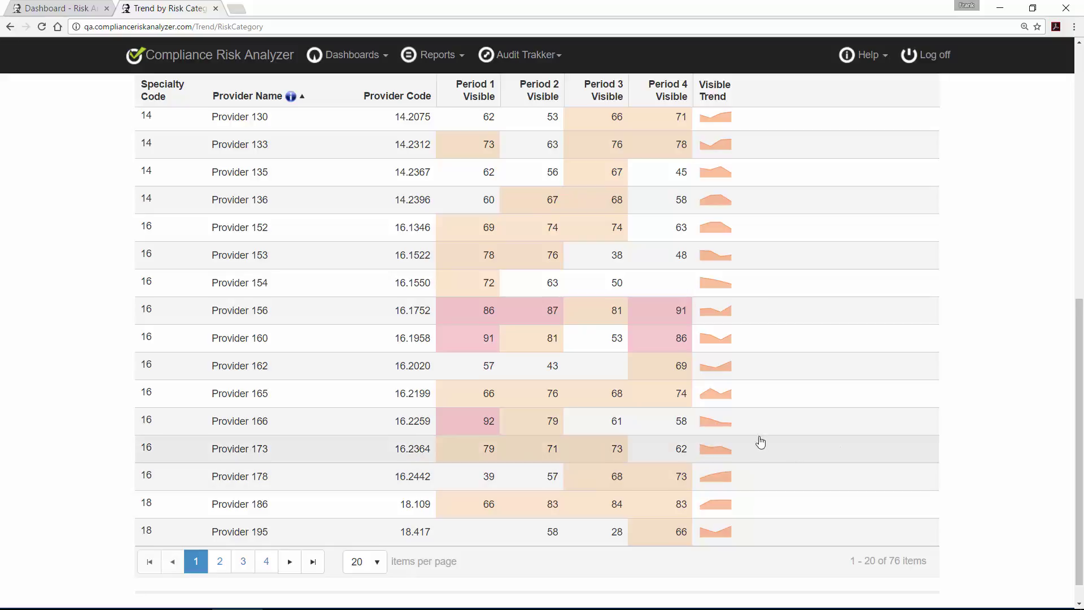
{"action": "mouse_move", "coordinate": [717, 429]}
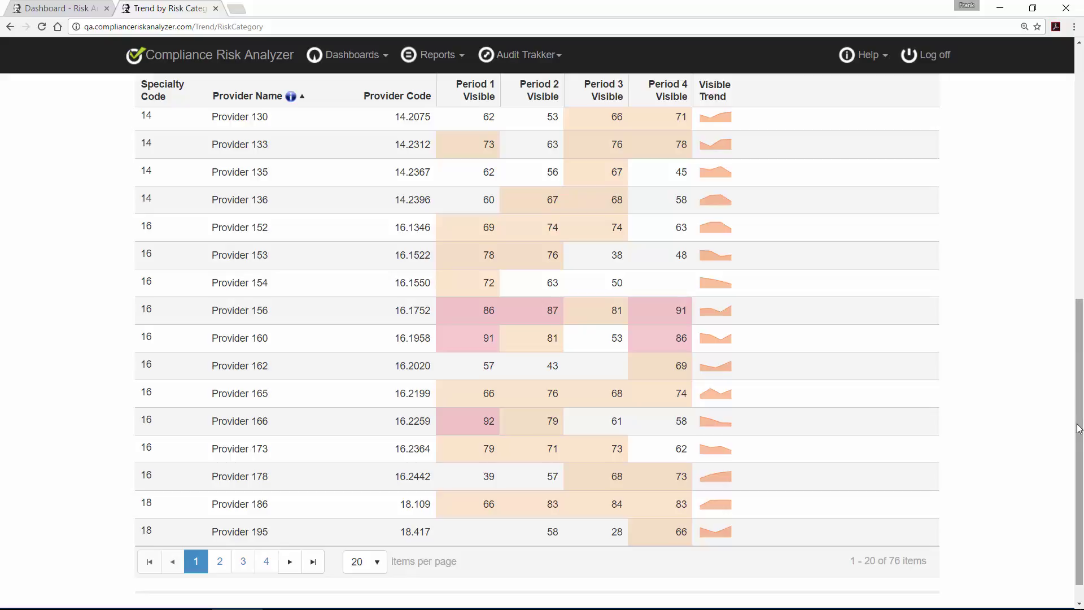
{"action": "left_click_drag", "start_coordinate": [1080, 429], "coordinate": [1081, 202]}
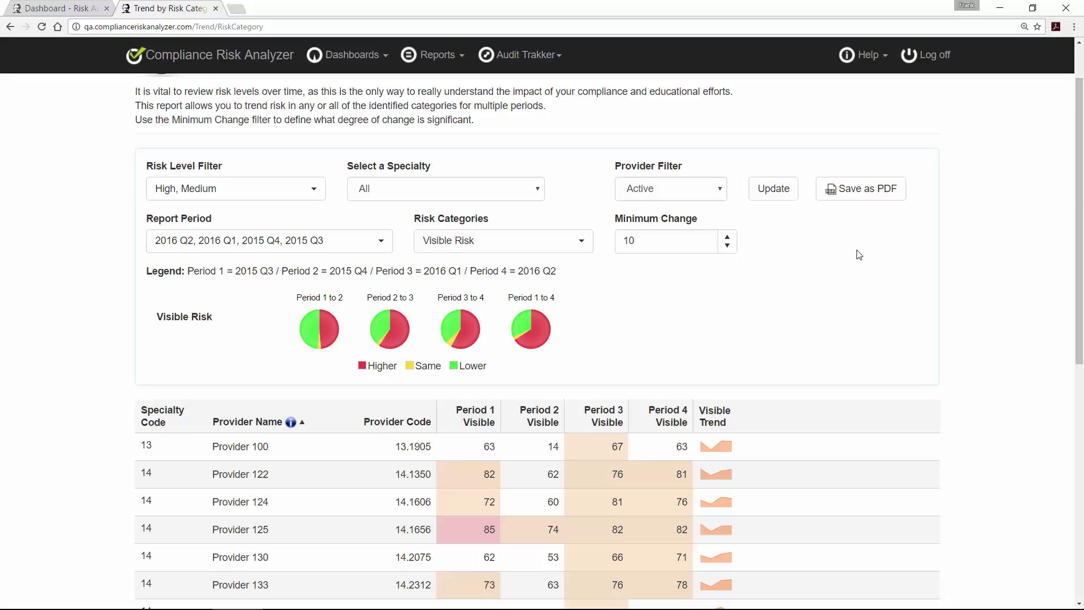
Add E&M Risk to the Risk Categories alongside Visible Risk and update the report.
{"action": "left_click", "coordinate": [570, 249]}
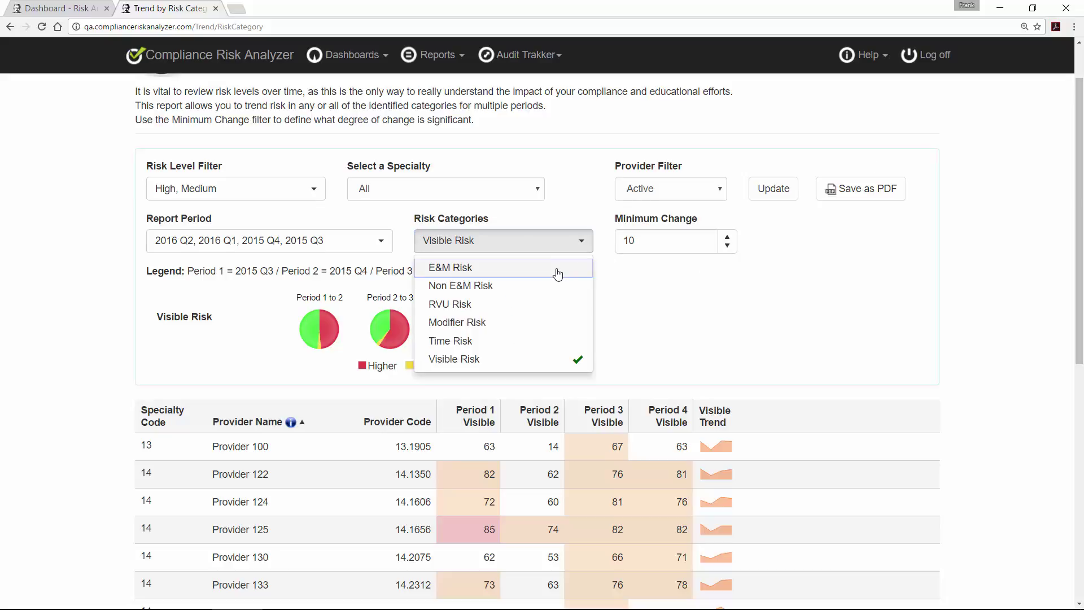
{"action": "left_click", "coordinate": [560, 267]}
{"action": "left_click", "coordinate": [772, 191]}
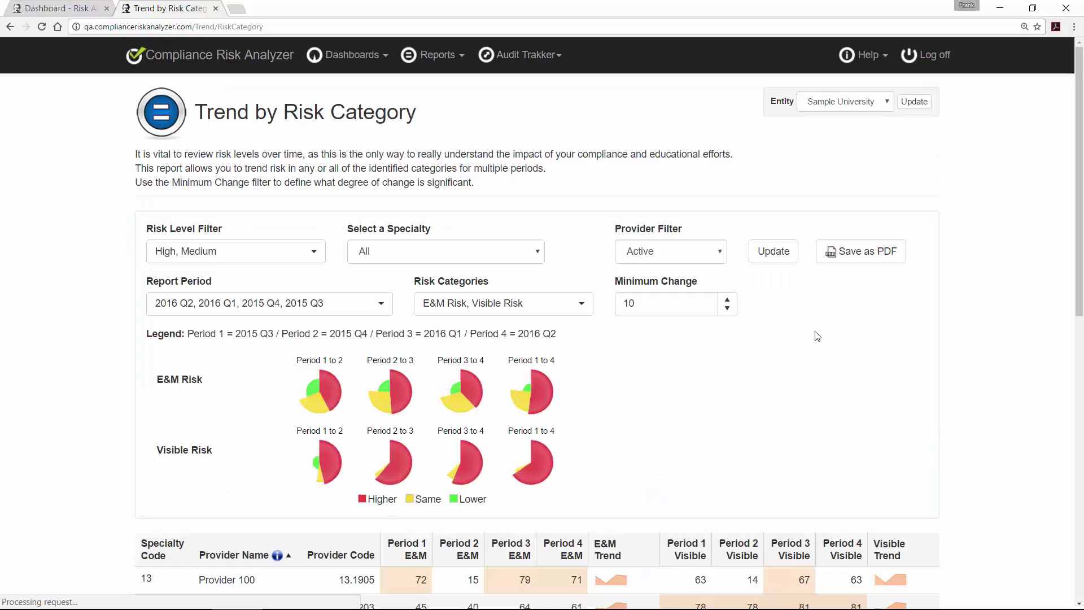
{"action": "scroll", "coordinate": [817, 336], "scroll_direction": "down", "scroll_amount": 3}
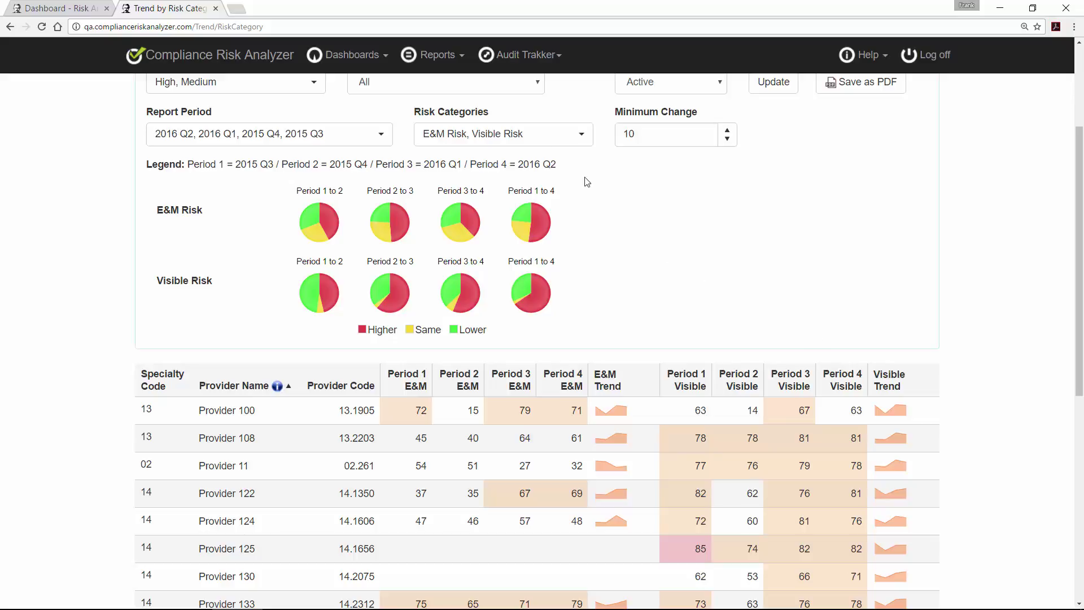
Open E&M Opportunity Analysis, close the Important Notice, and view the $396,885 procedure-code chart.
{"action": "left_click", "coordinate": [444, 55]}
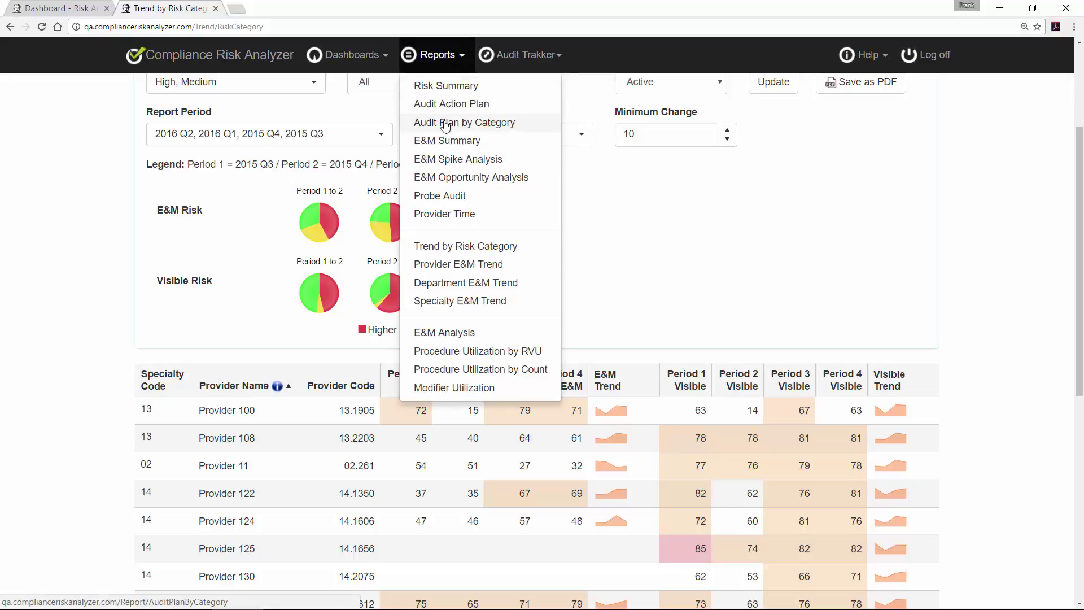
{"action": "left_click", "coordinate": [446, 178]}
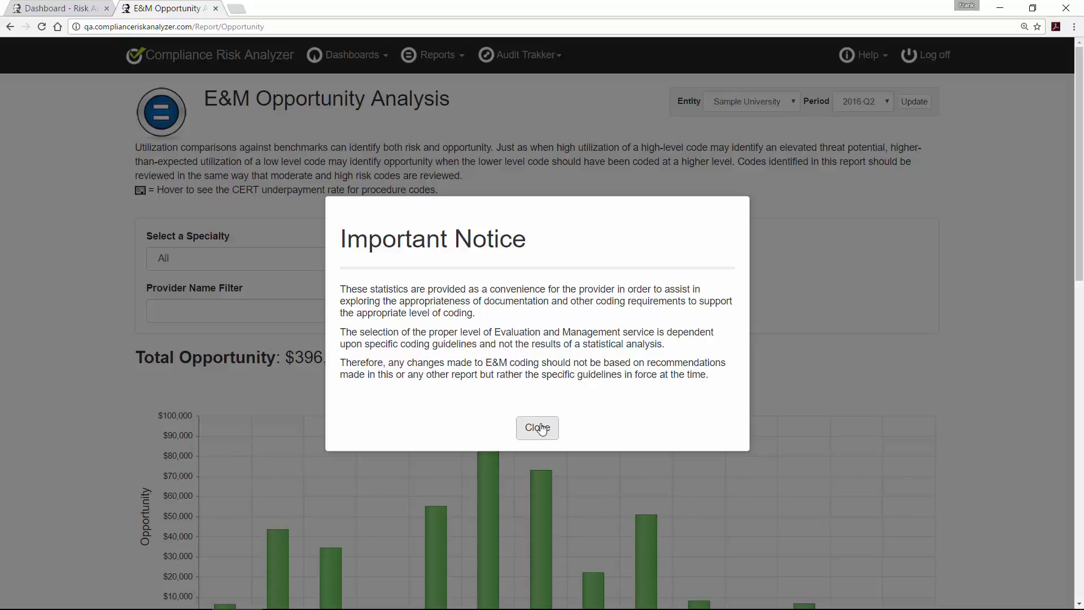
{"action": "left_click", "coordinate": [541, 428]}
{"action": "scroll", "coordinate": [542, 428], "scroll_direction": "down", "scroll_amount": 2}
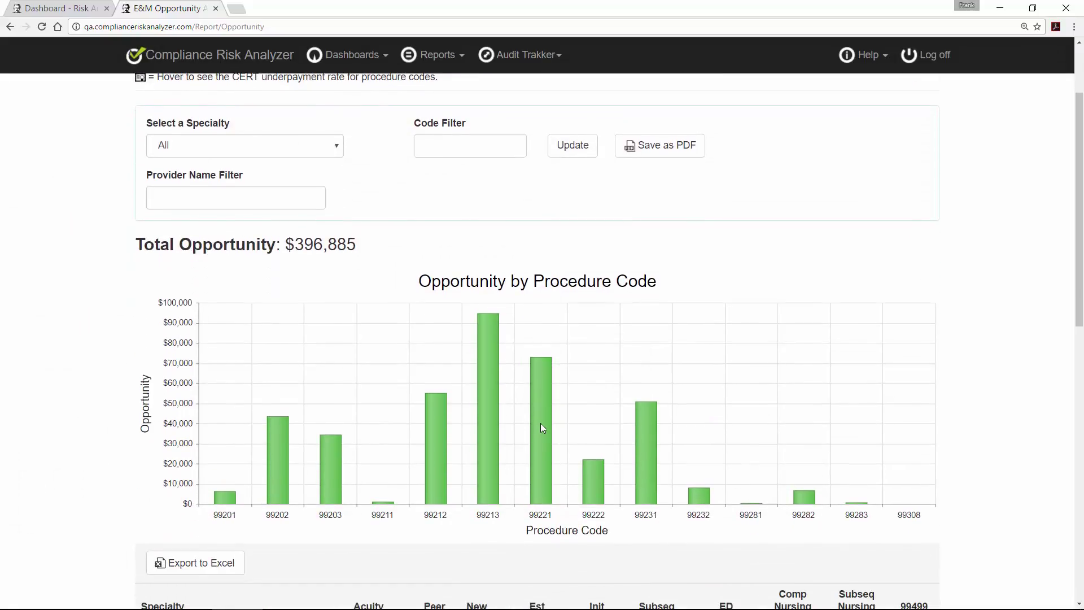
{"action": "mouse_move", "coordinate": [326, 466]}
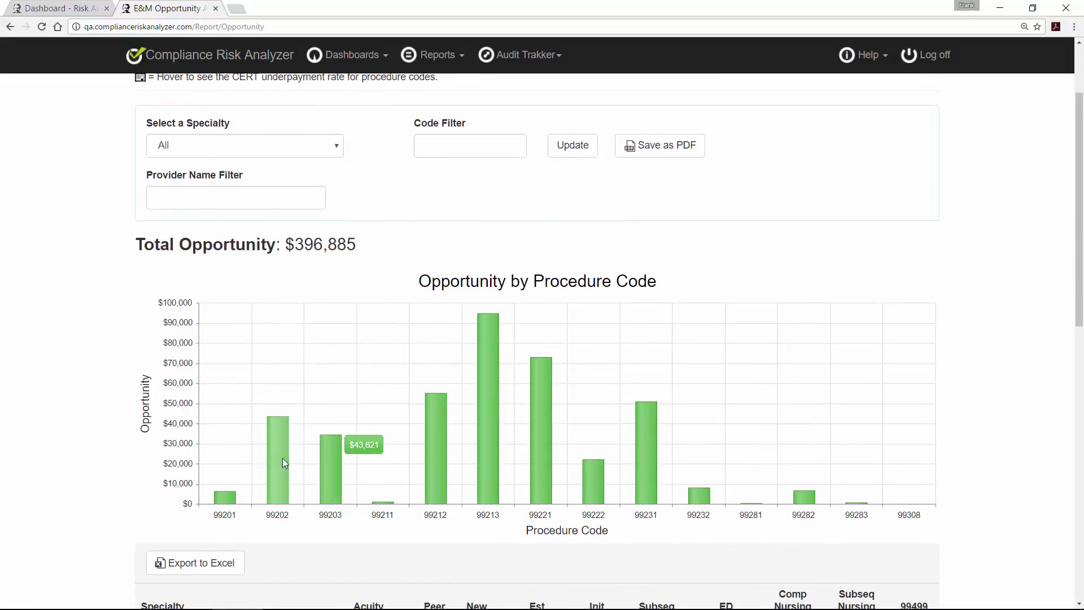
{"action": "scroll", "coordinate": [280, 459], "scroll_direction": "down", "scroll_amount": 3}
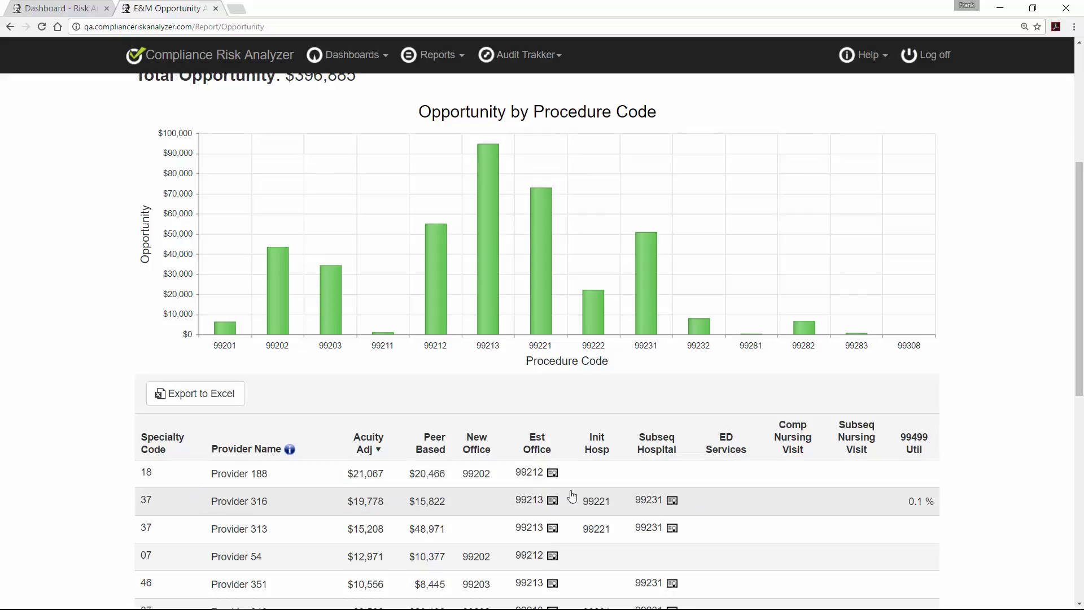
{"action": "mouse_move", "coordinate": [552, 477]}
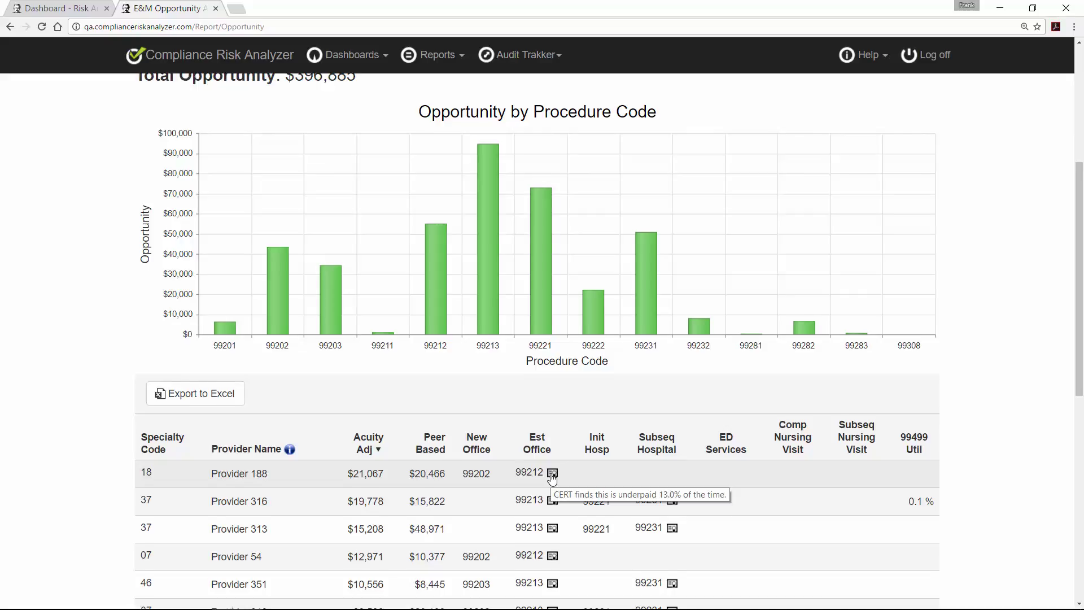
{"action": "scroll", "coordinate": [552, 478], "scroll_direction": "down", "scroll_amount": 4}
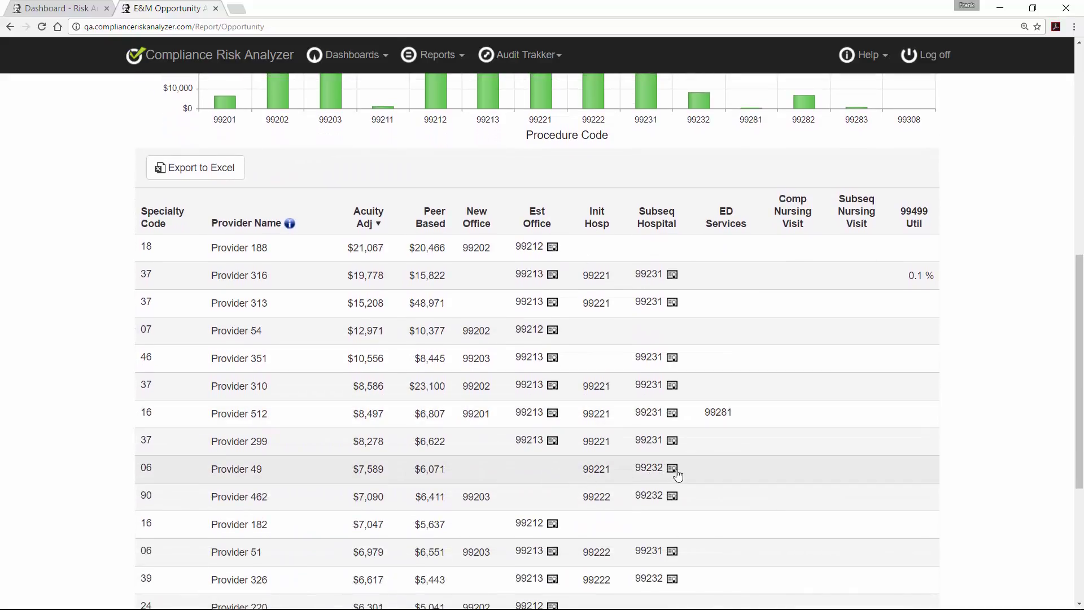
{"action": "mouse_move", "coordinate": [676, 474]}
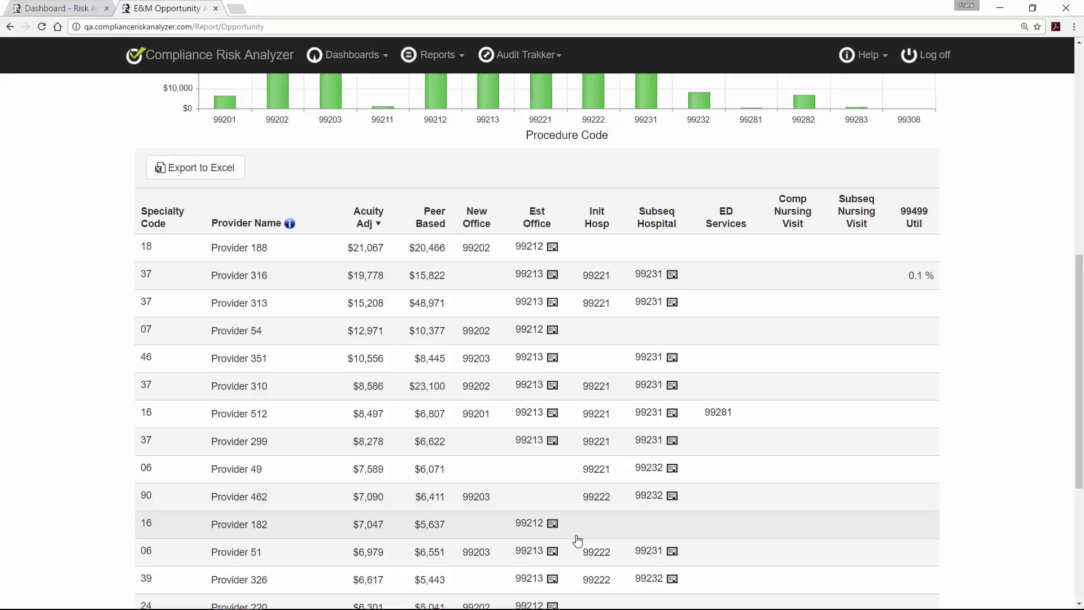
{"action": "scroll", "coordinate": [578, 541], "scroll_direction": "up", "scroll_amount": 5}
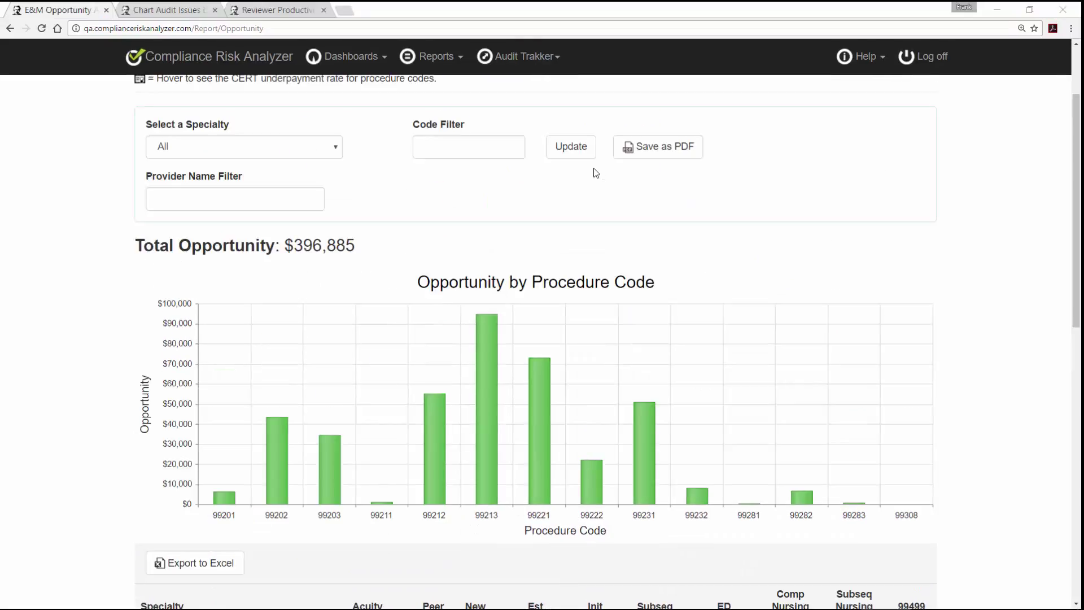
Open Audit Trakker's Chart Audit Summary, then the Chart Audit Issues by Provider and Reviewer Productivity tabs.
{"action": "left_click", "coordinate": [527, 58]}
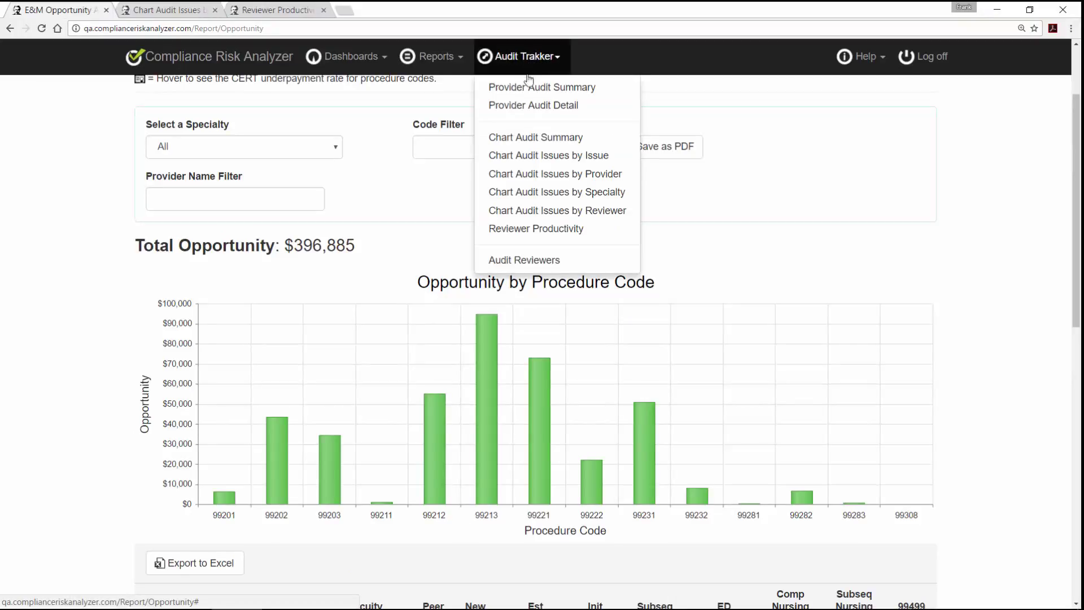
{"action": "left_click", "coordinate": [540, 140]}
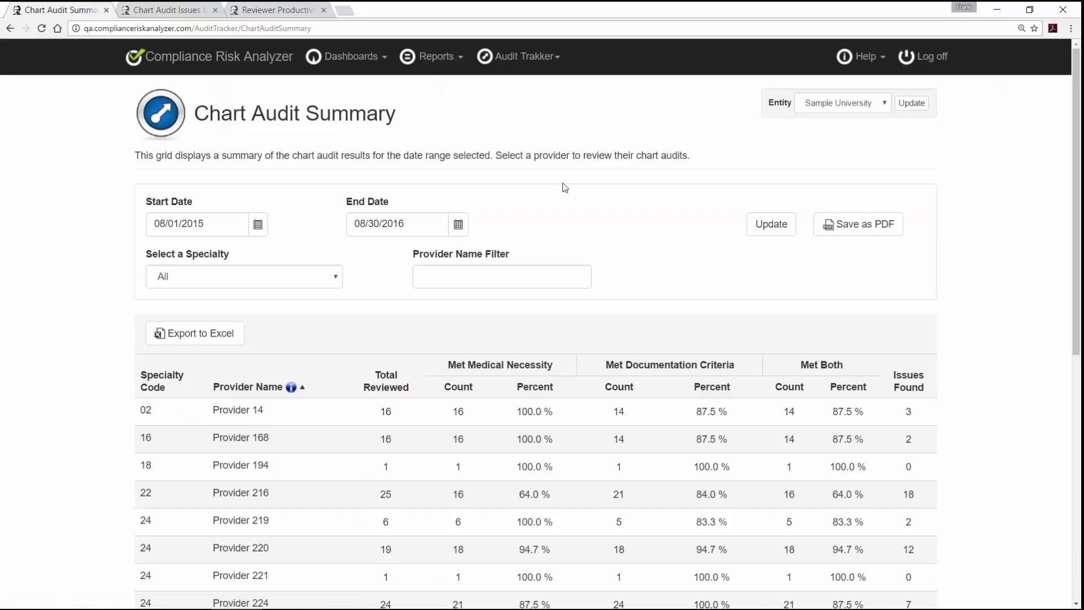
{"action": "scroll", "coordinate": [962, 264], "scroll_direction": "down", "scroll_amount": 3}
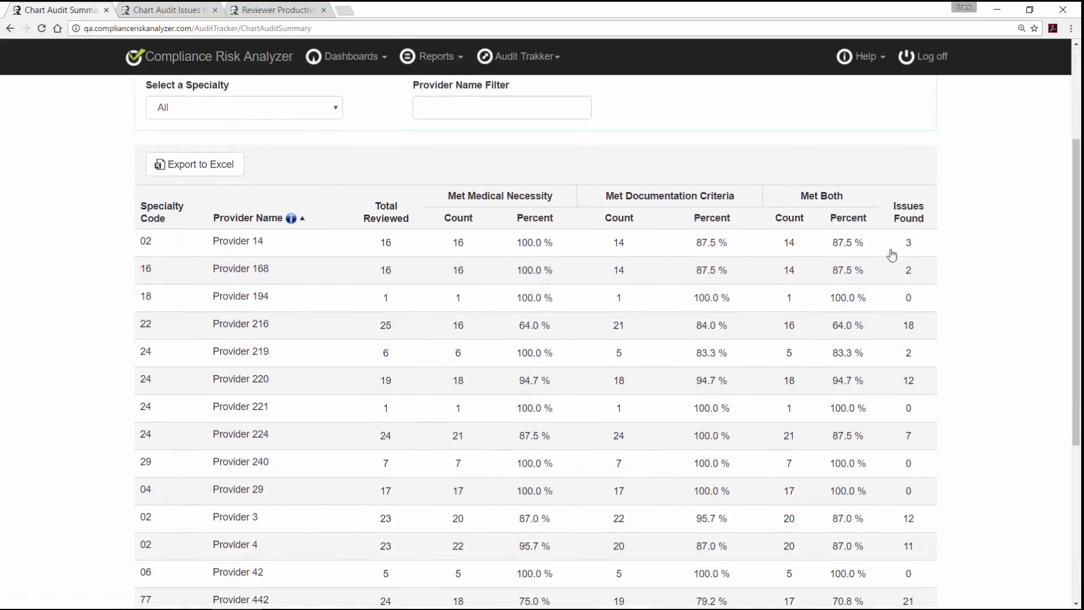
{"action": "left_click", "coordinate": [177, 11]}
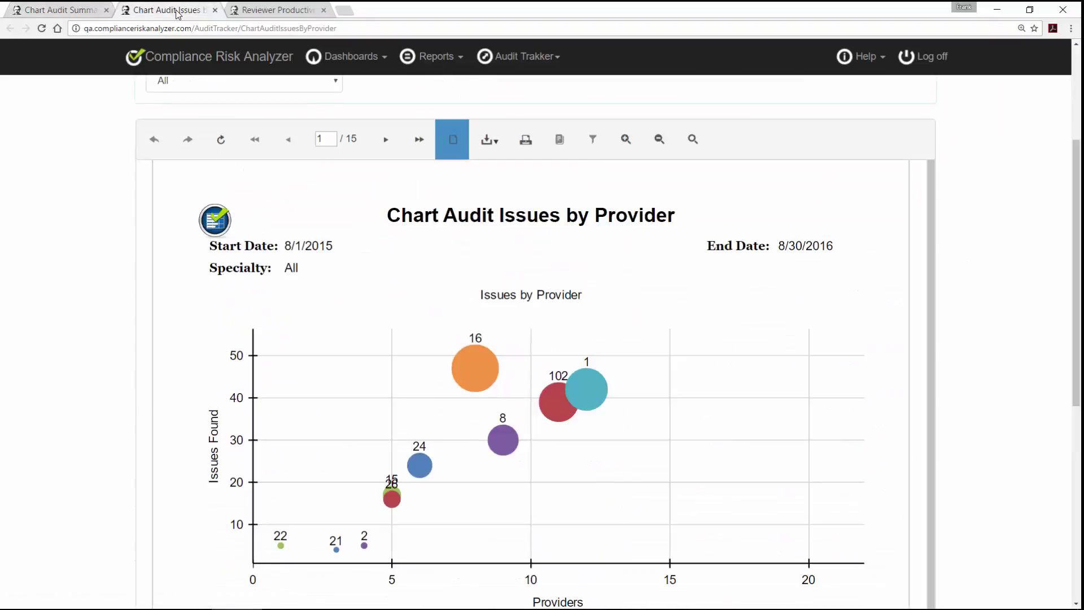
{"action": "left_click", "coordinate": [253, 13]}
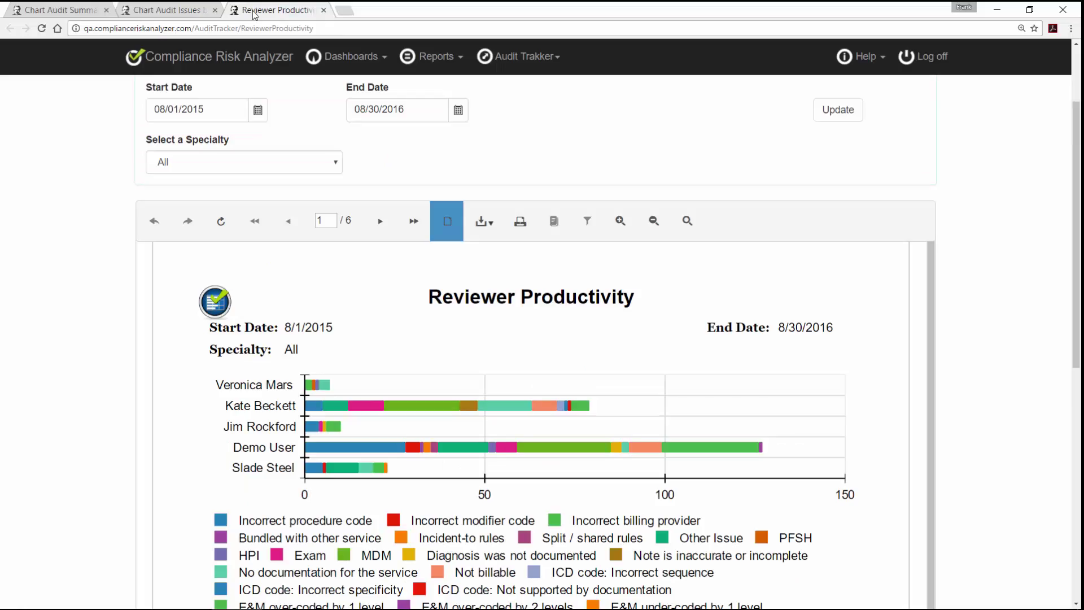
Load the home page with its overview, detail and action panels via the logo.
{"action": "left_click", "coordinate": [249, 56]}
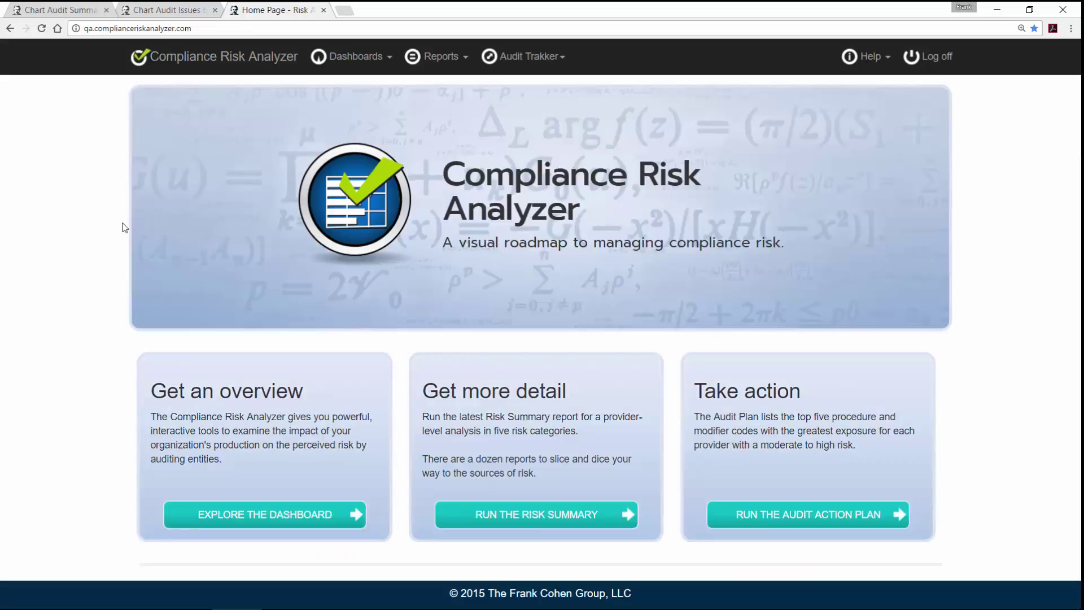